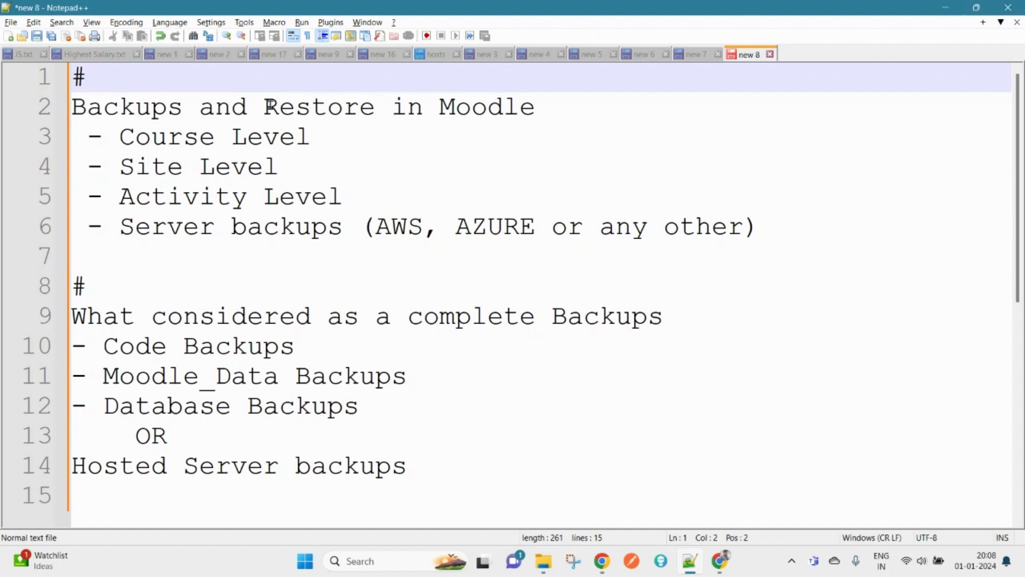
Step: Examine the notes on Moodle backup and restore at course, site, activity and server level
double_click(162, 110)
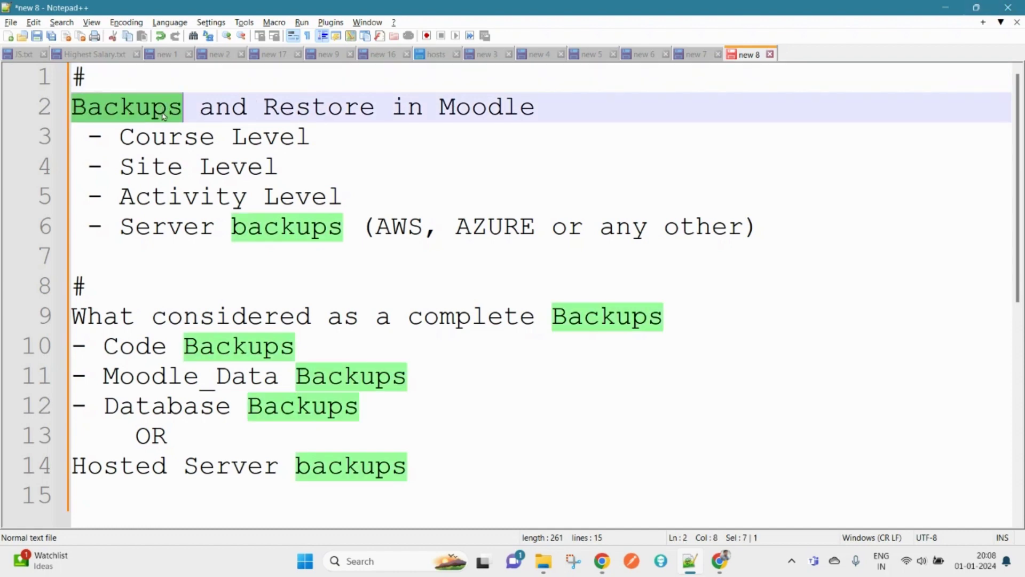
click(398, 149)
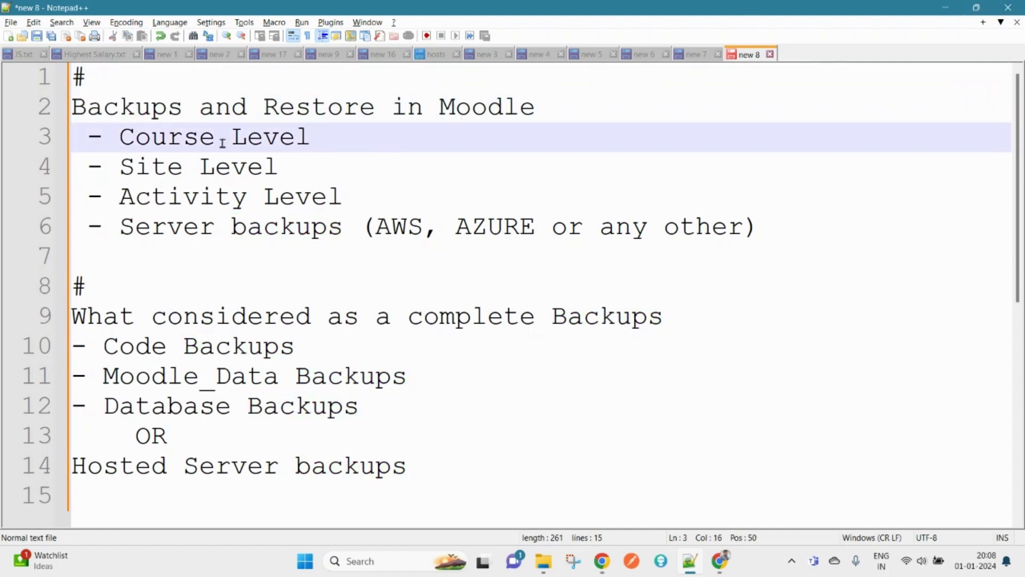
double_click(159, 140)
drag(160, 140, 265, 139)
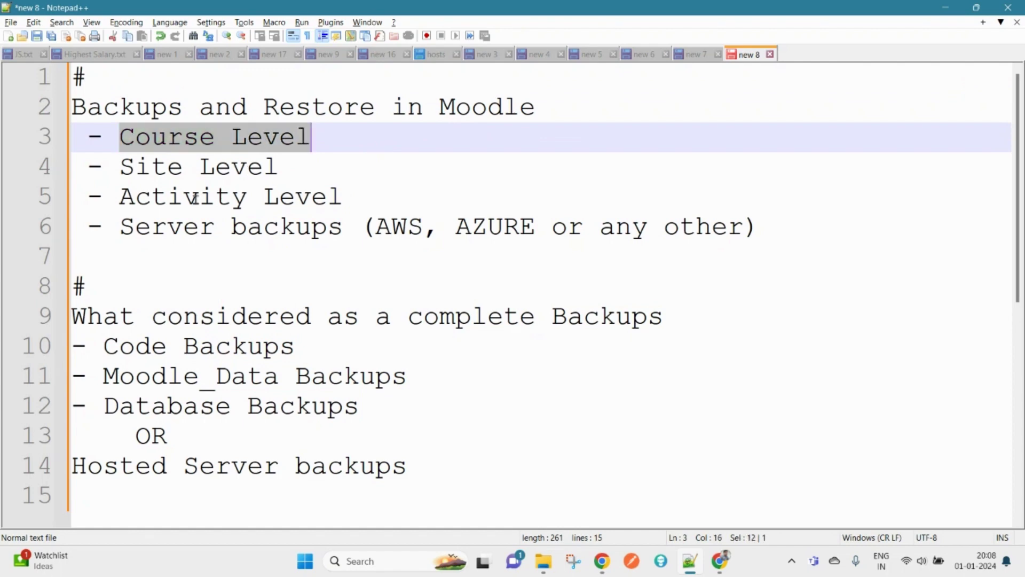
click(149, 167)
drag(149, 166, 254, 165)
drag(167, 203, 274, 188)
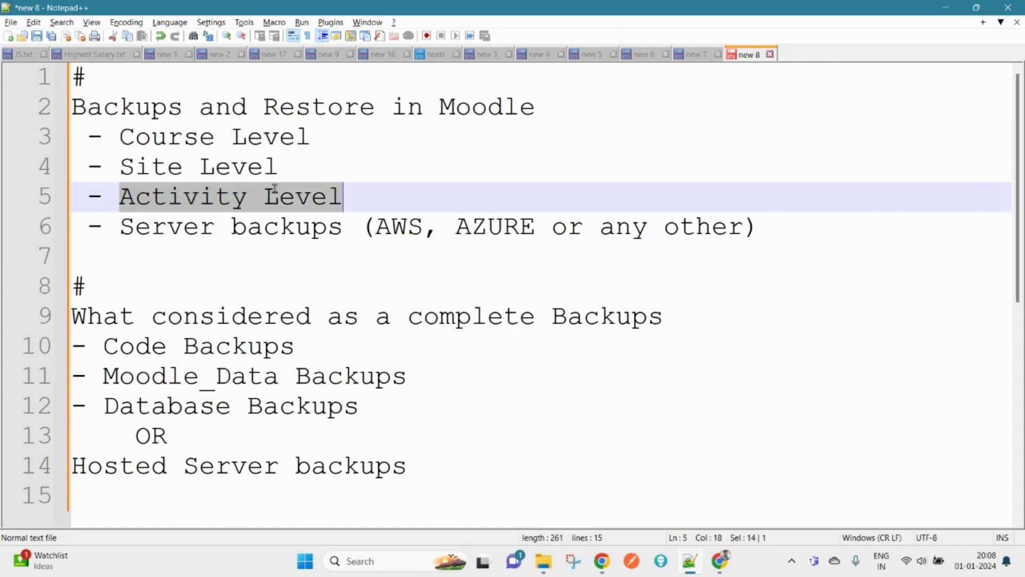
double_click(147, 231)
drag(147, 231, 272, 227)
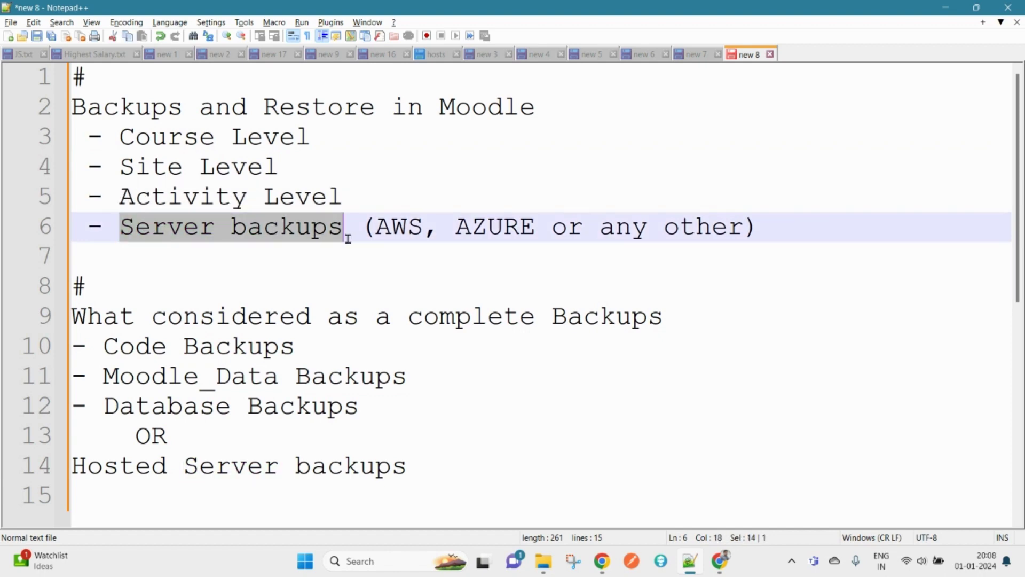
double_click(395, 226)
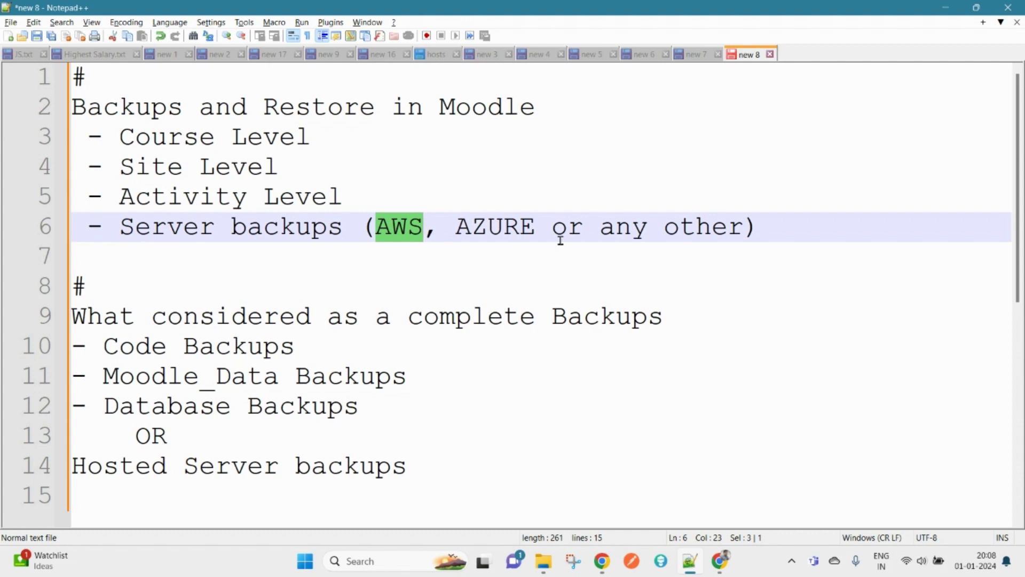
drag(813, 238, 64, 224)
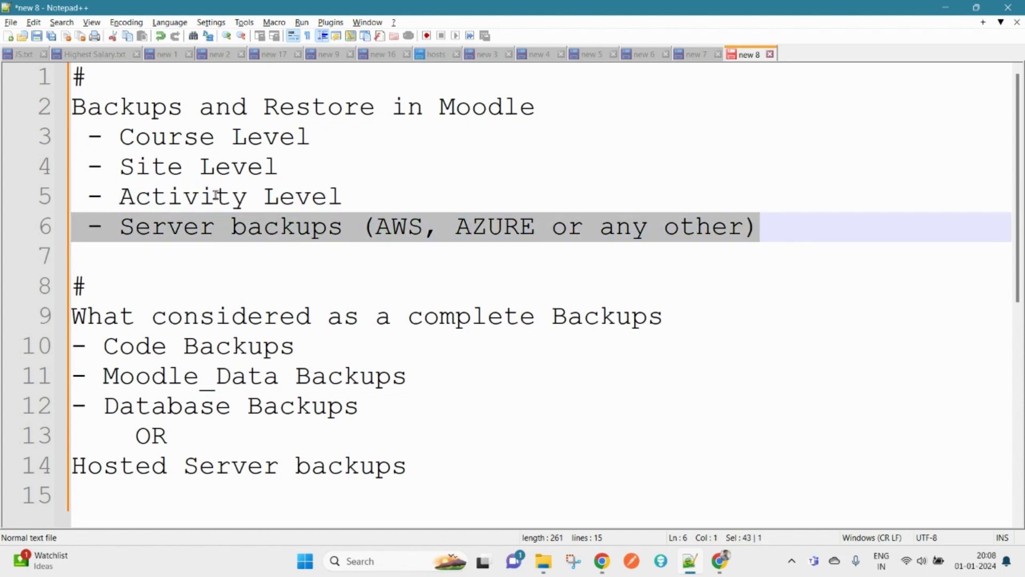
drag(315, 138, 74, 139)
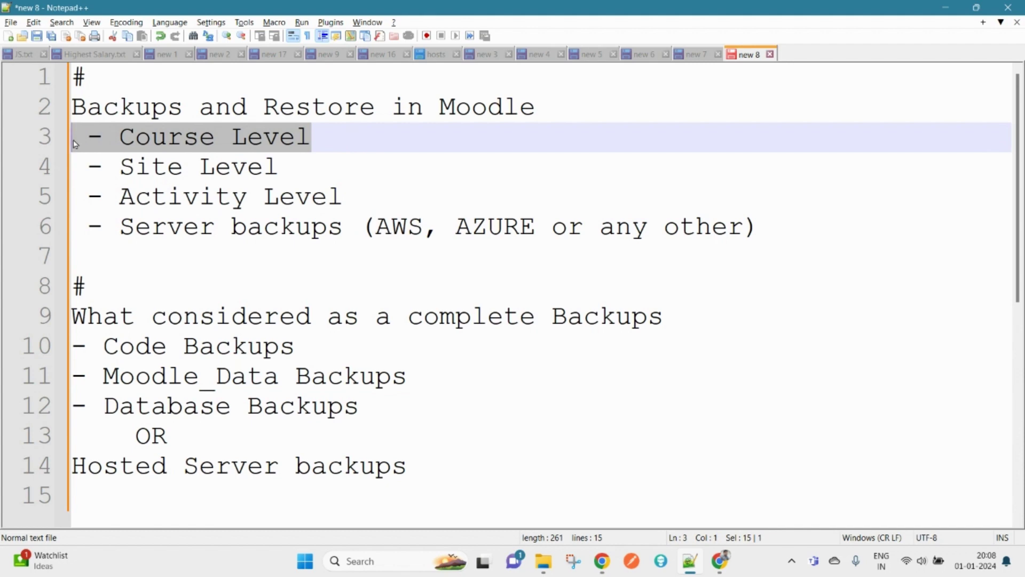
Step: Review which items count as a complete backup in the notes, comparing the code, Moodle_Data and database backups with hosted server backups
click(424, 287)
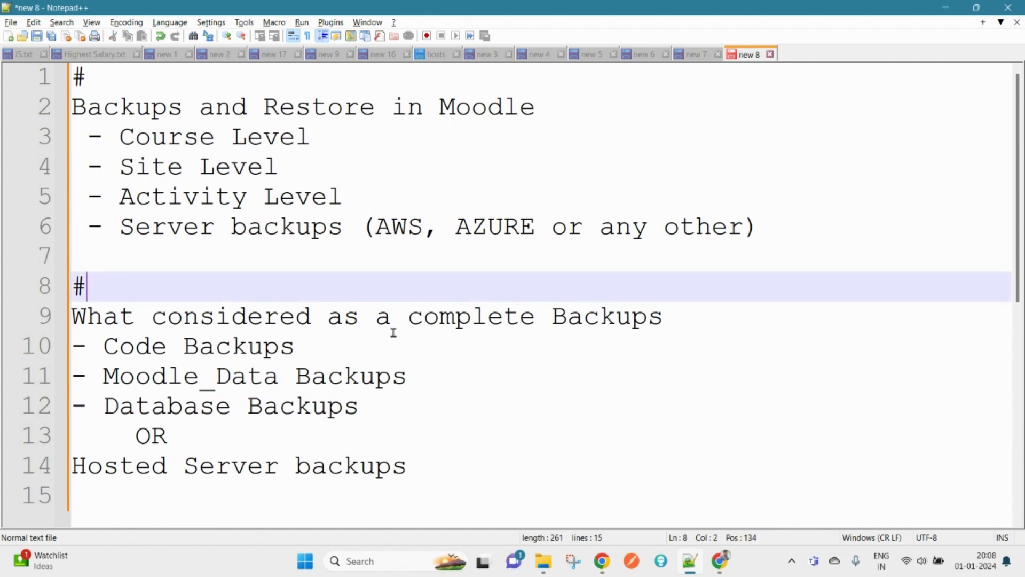
double_click(144, 346)
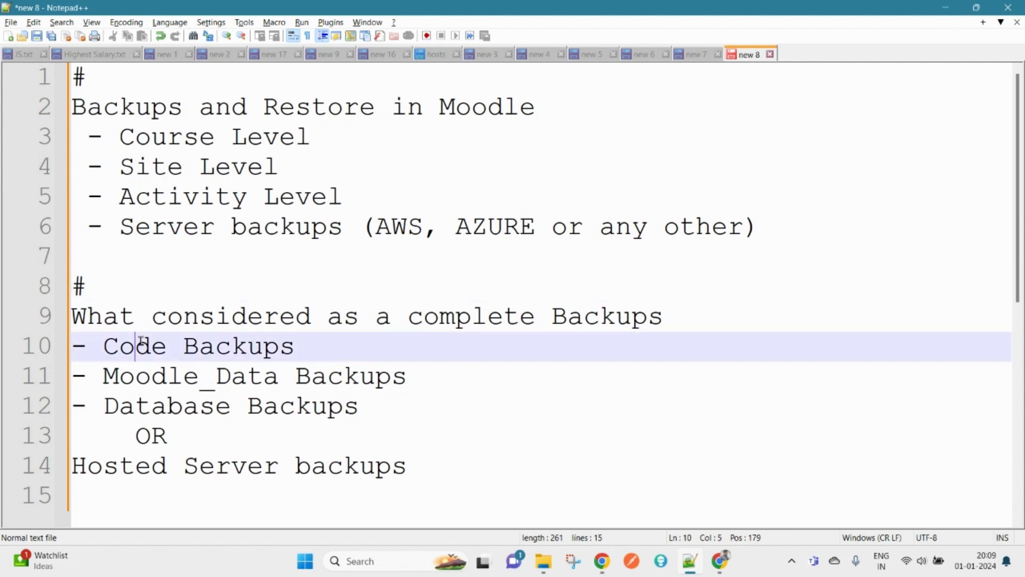
drag(144, 346, 242, 344)
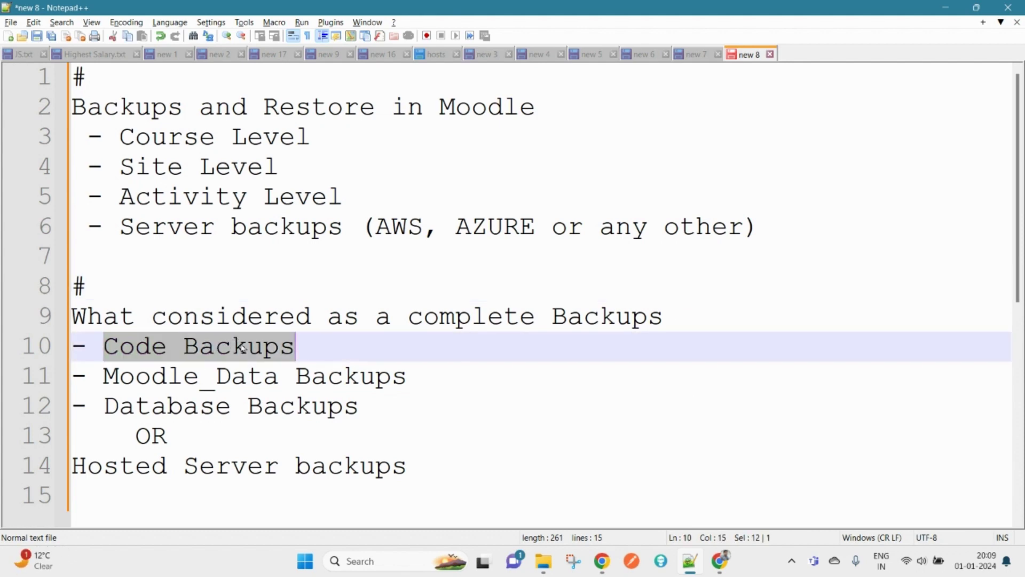
double_click(213, 374)
drag(213, 373, 54, 359)
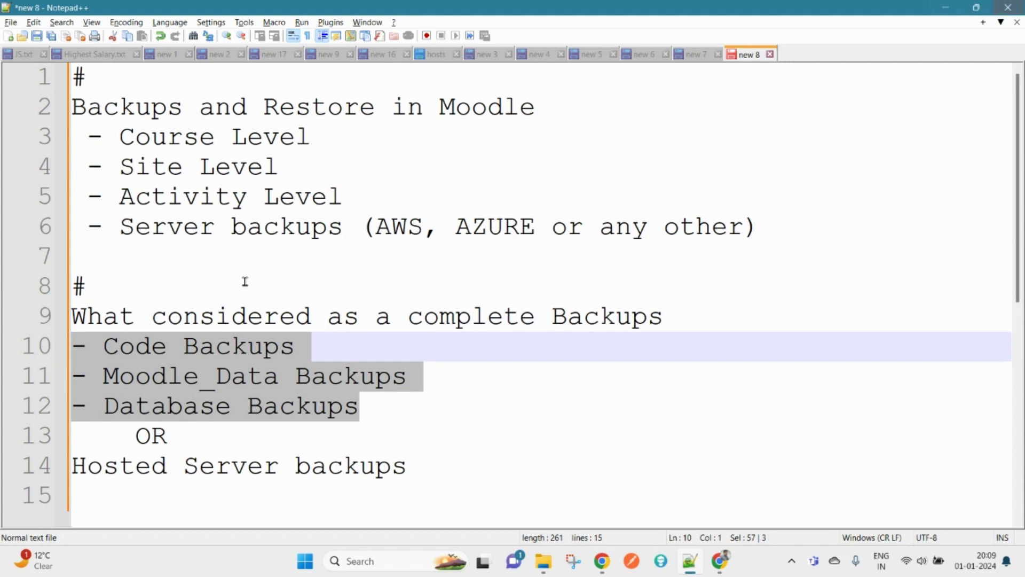
drag(451, 472, 54, 463)
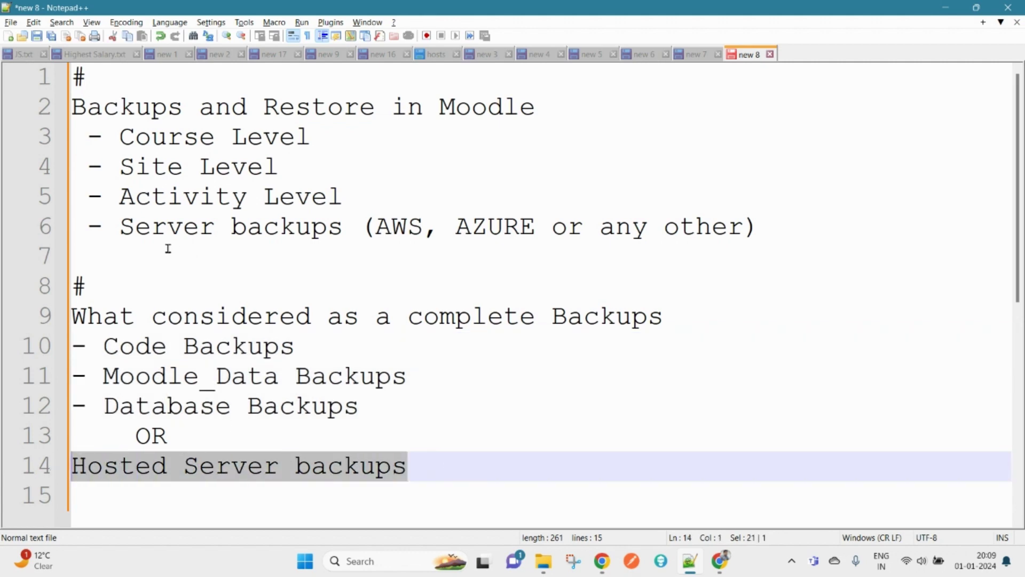
drag(120, 227, 343, 227)
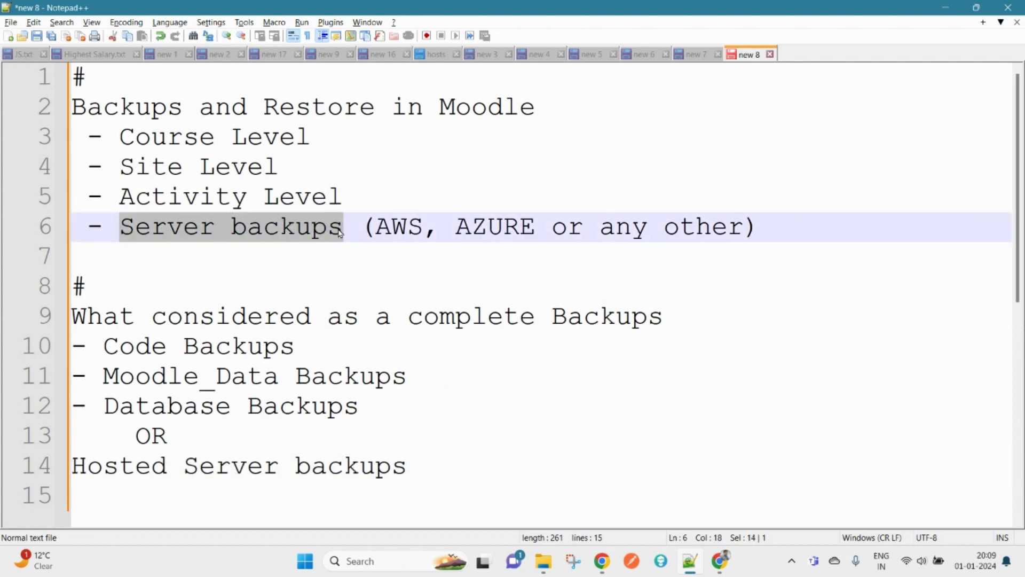
double_click(129, 467)
drag(476, 472, 46, 465)
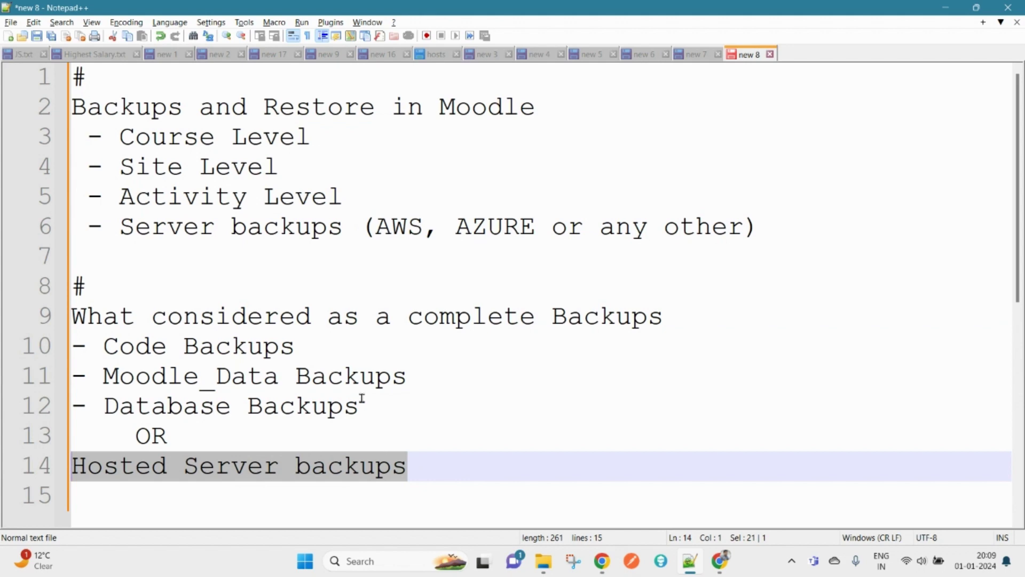
click(395, 227)
double_click(395, 227)
drag(438, 465, 72, 465)
click(443, 478)
drag(426, 477, 1, 457)
drag(391, 412, 59, 344)
double_click(141, 473)
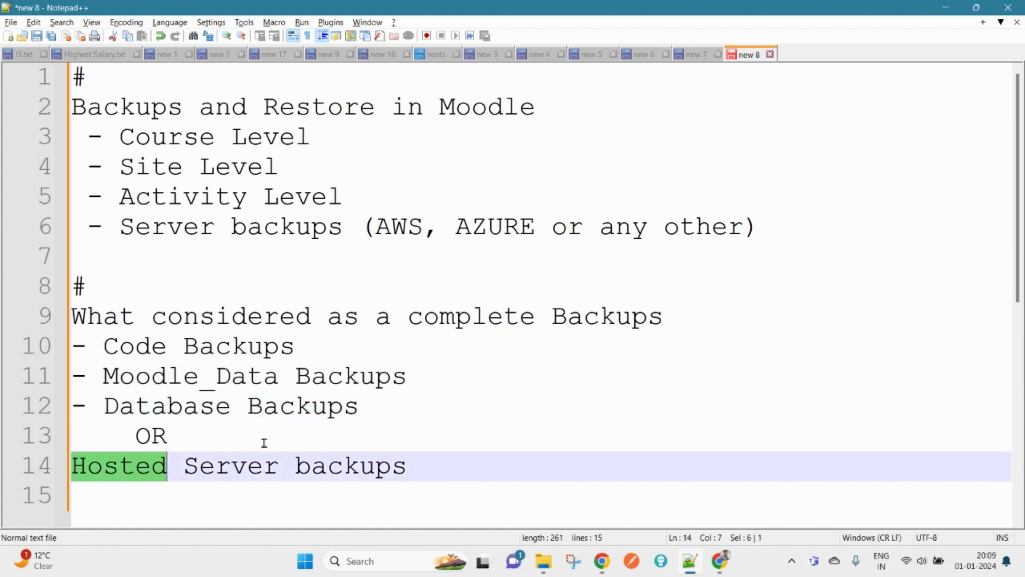
drag(384, 412, 2, 358)
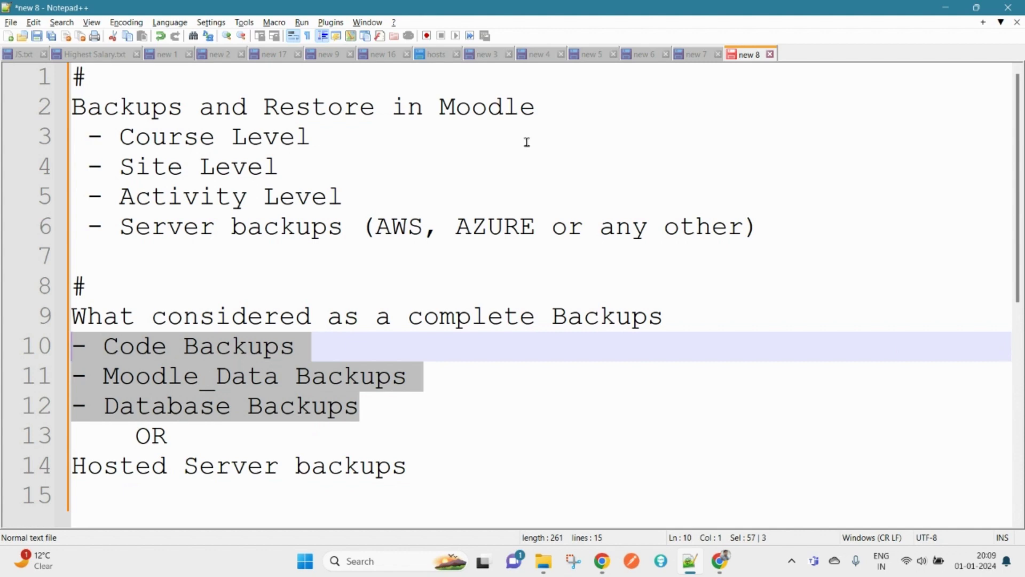
Step: Switch to the Moodle site in Chrome and open the Courses section of Site administration
click(720, 560)
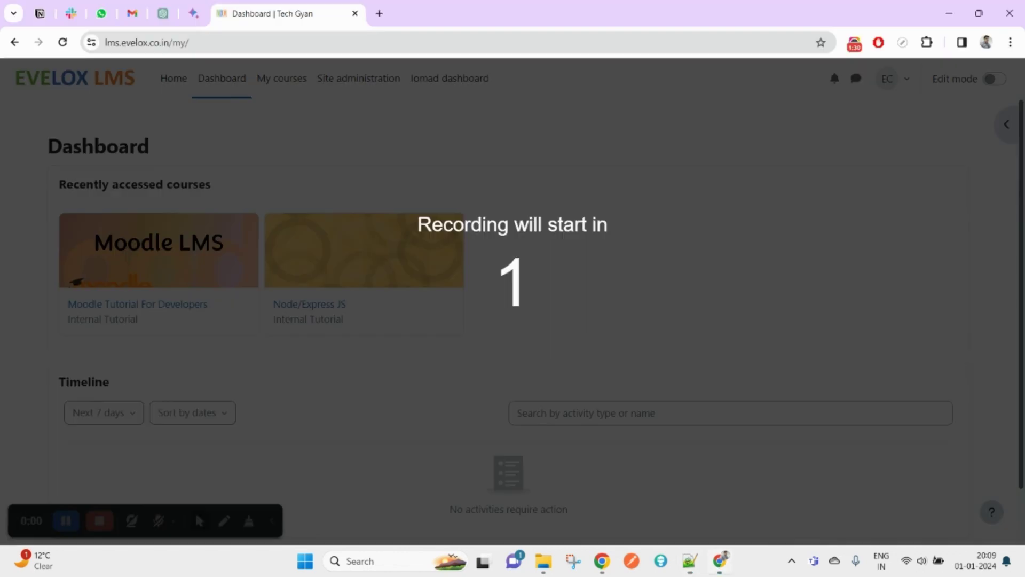
click(272, 521)
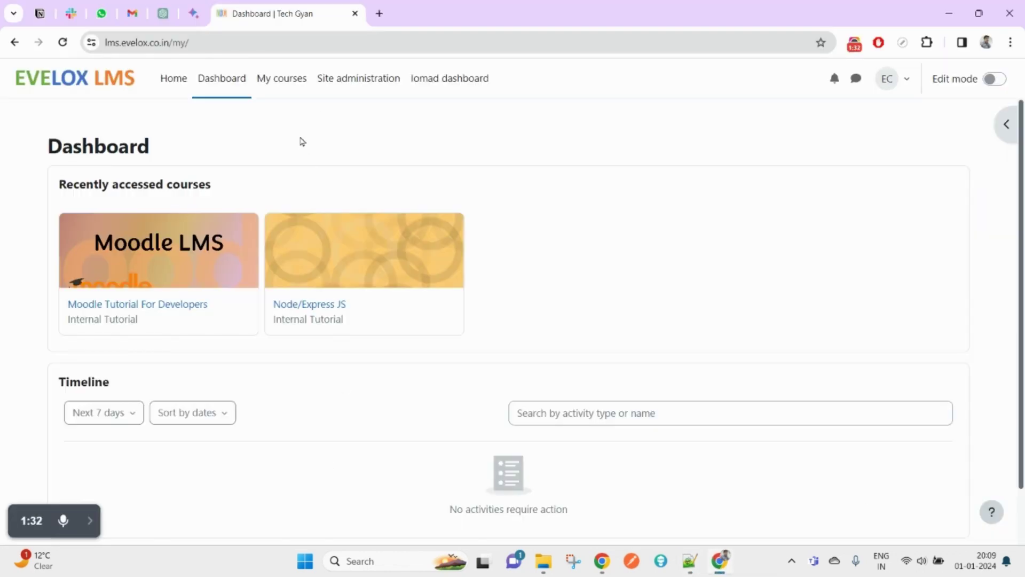
click(345, 94)
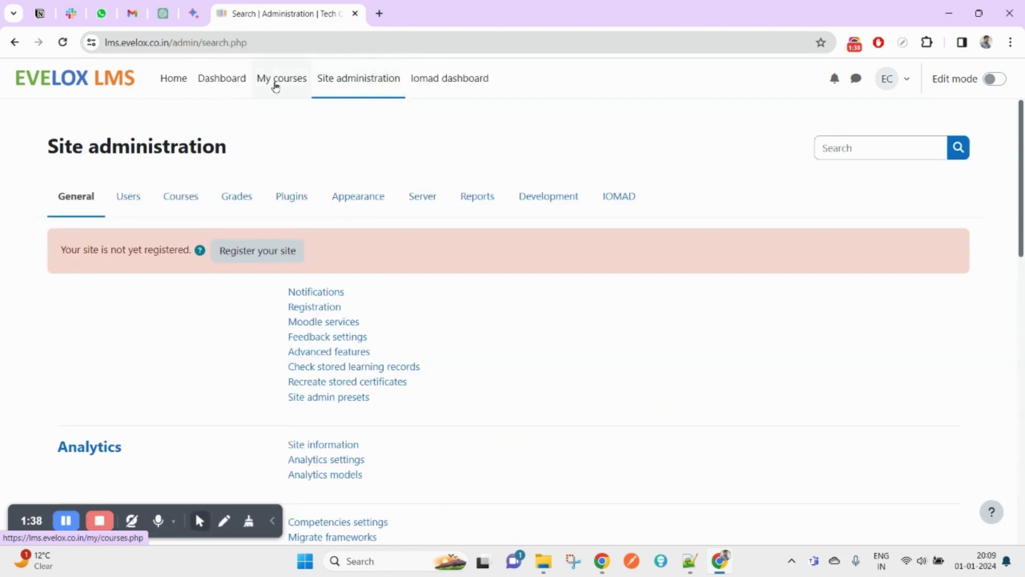
click(182, 198)
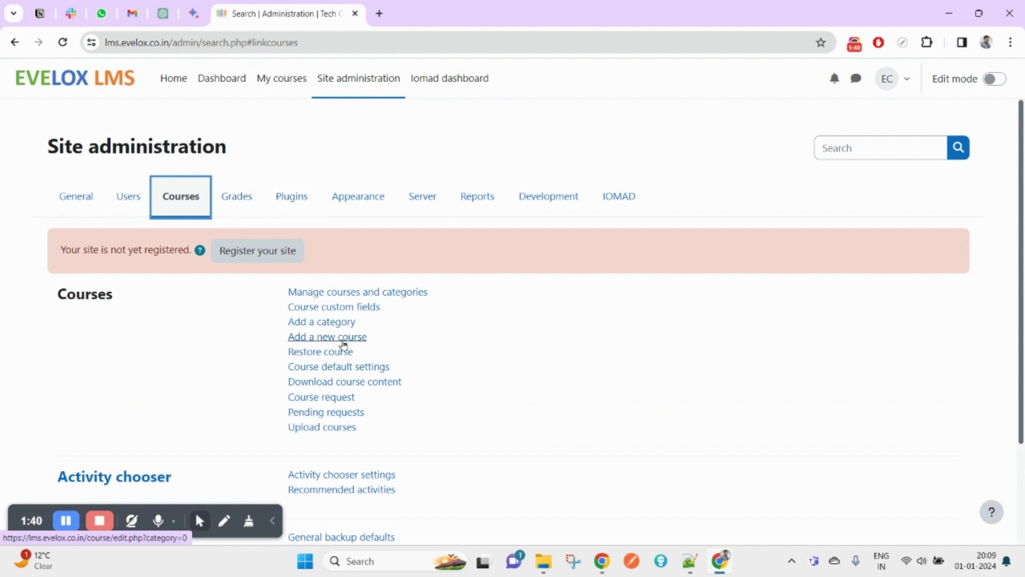
Step: Open the Automated backup setup page from the Backups settings
scroll(343, 346, down, 2)
drag(57, 410, 163, 414)
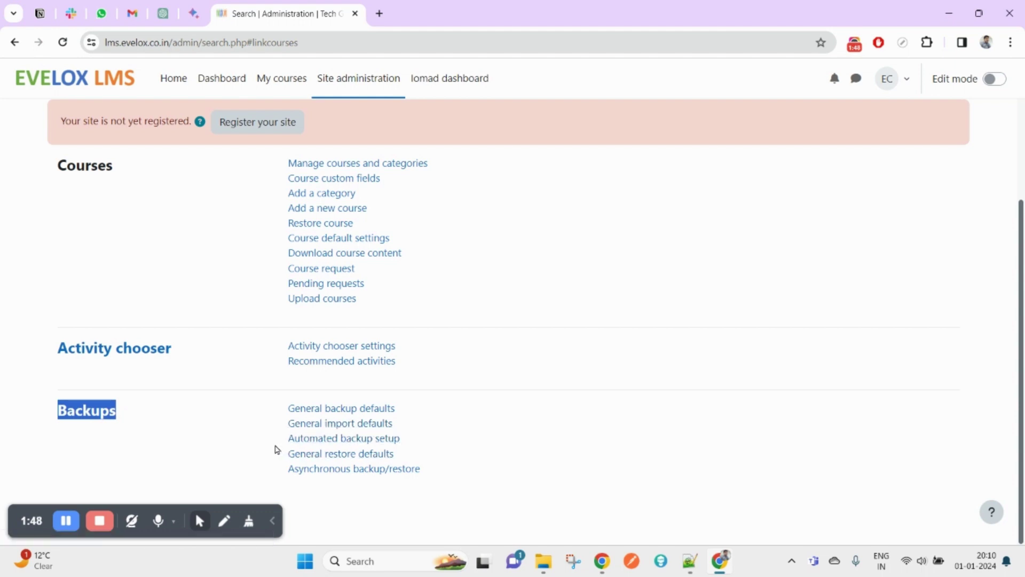
click(475, 448)
triple_click(475, 448)
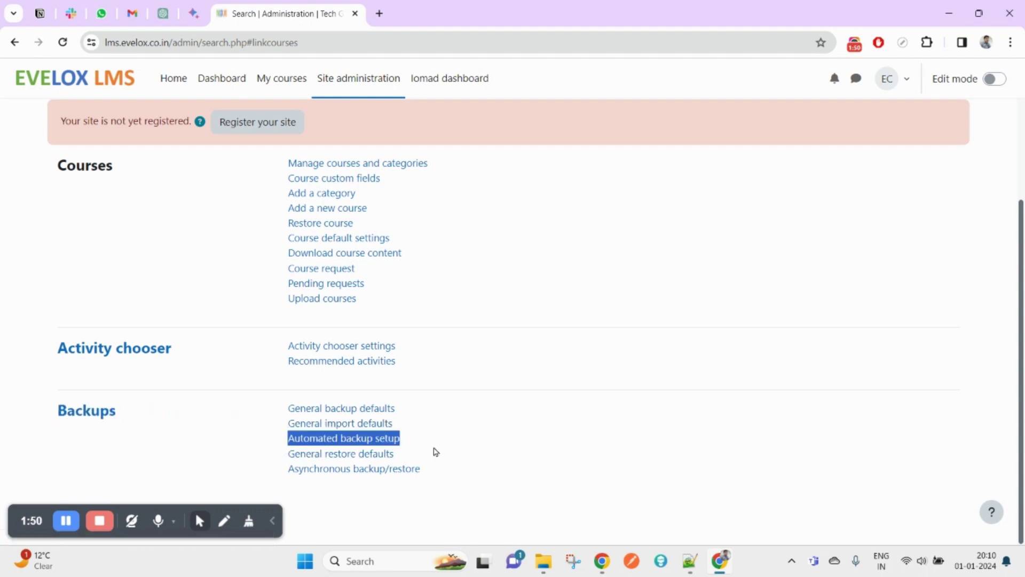
click(321, 444)
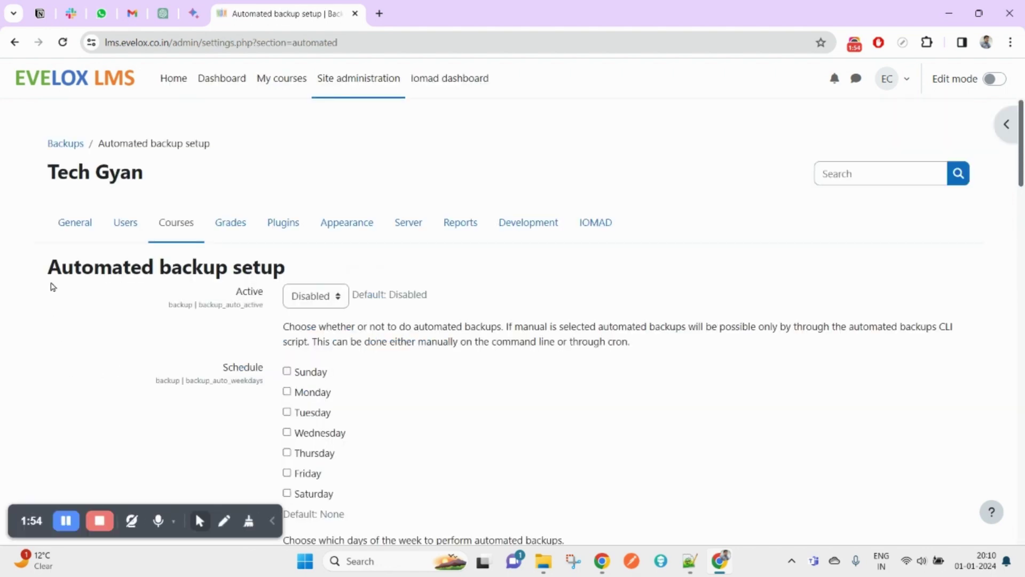
Step: Set the Active option of the automated backup setup to Enabled
double_click(74, 270)
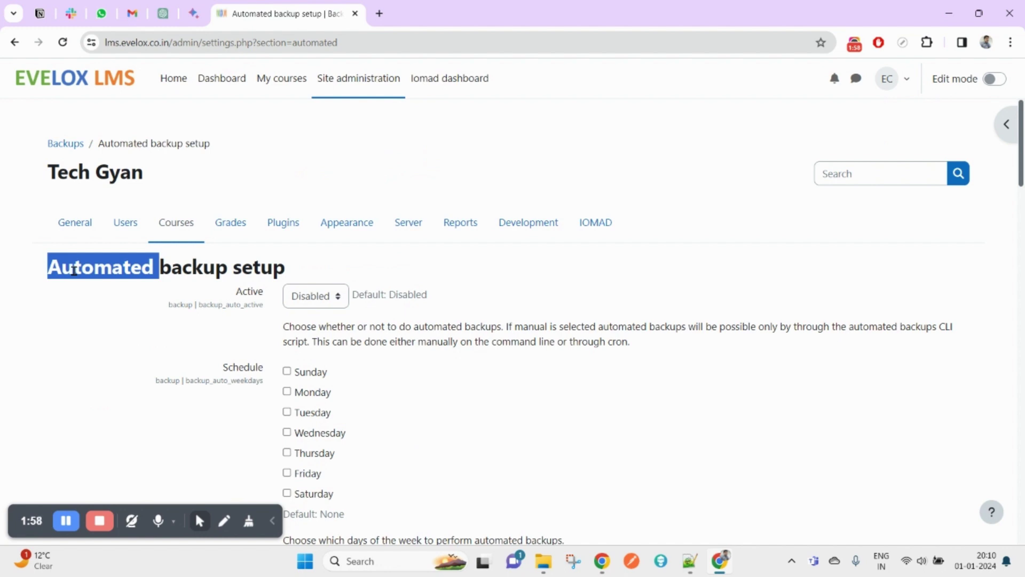
click(315, 301)
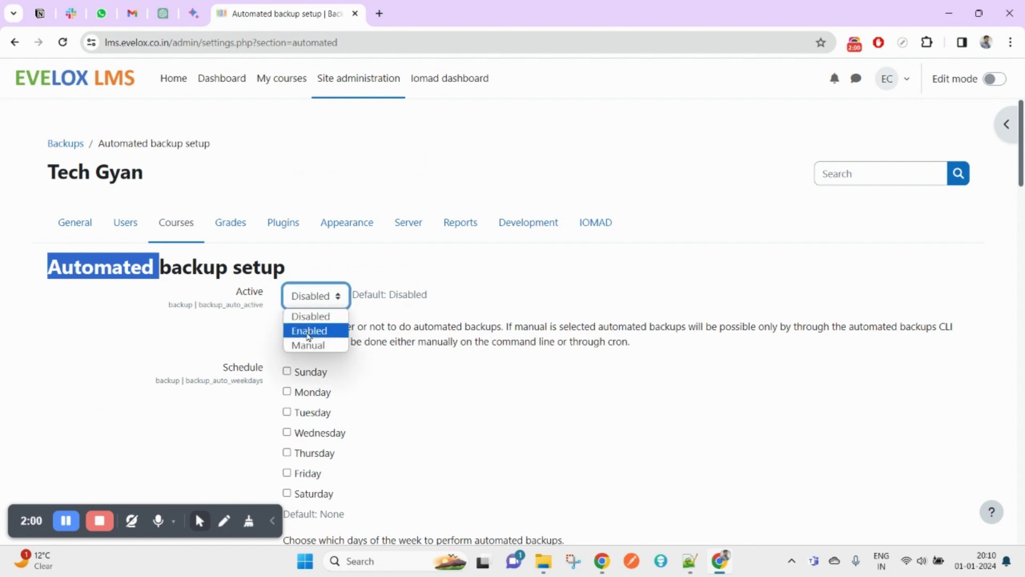
click(309, 331)
scroll(423, 348, down, 2)
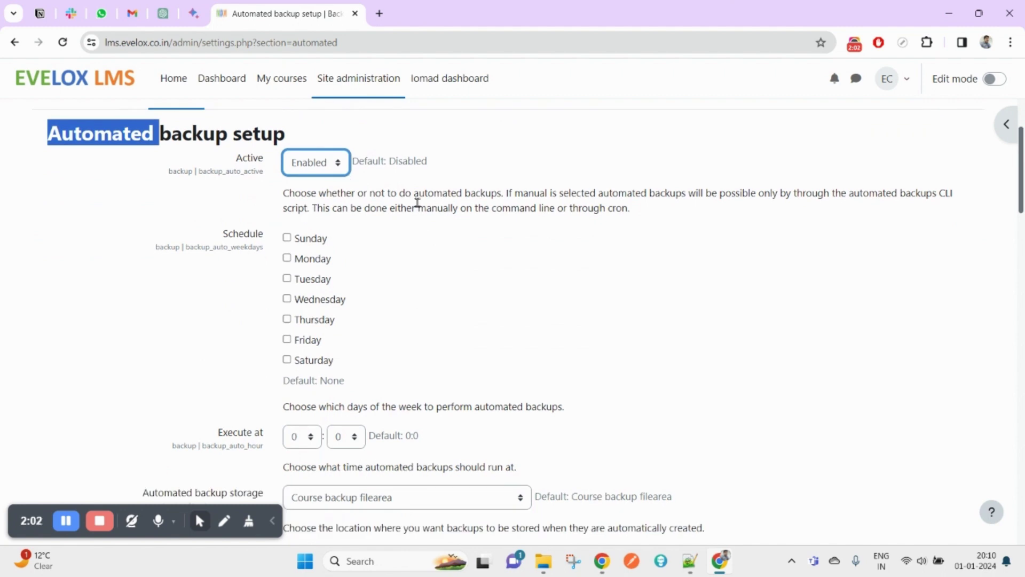
click(418, 203)
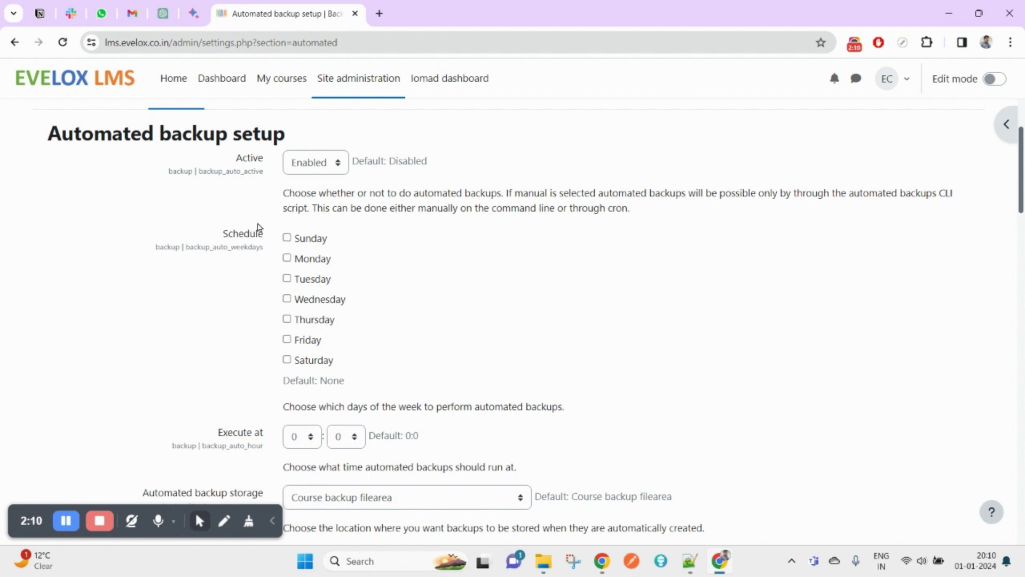
Step: Schedule the automated backups for every day of the week except Wednesday
drag(348, 366, 282, 247)
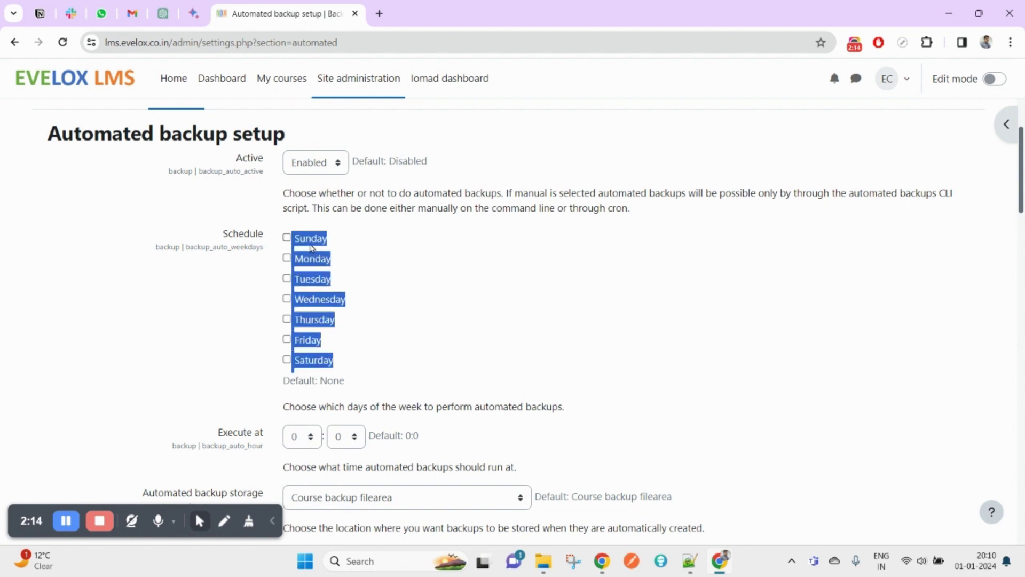
click(312, 245)
click(300, 264)
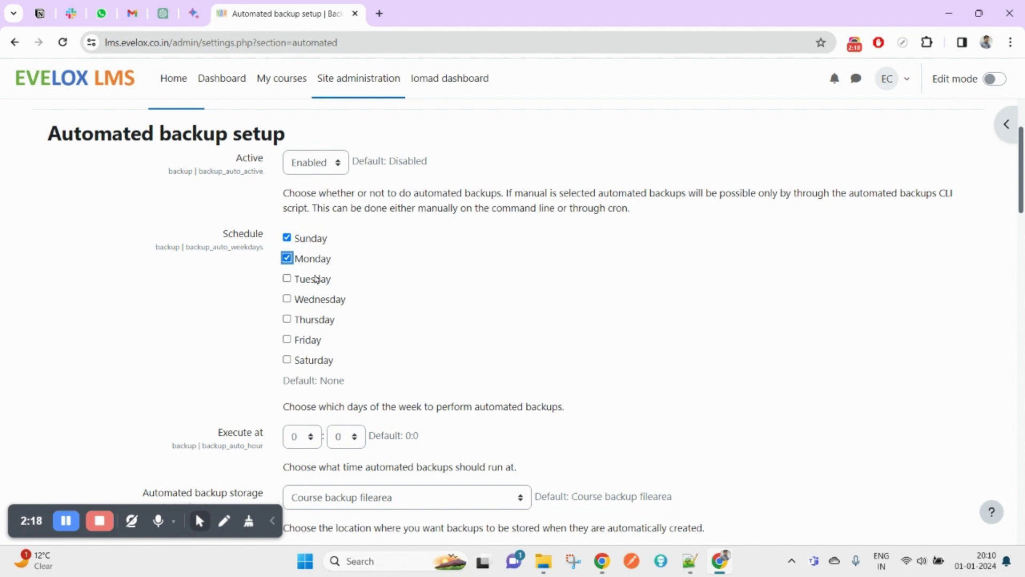
click(314, 280)
click(311, 300)
click(311, 320)
click(308, 342)
click(307, 361)
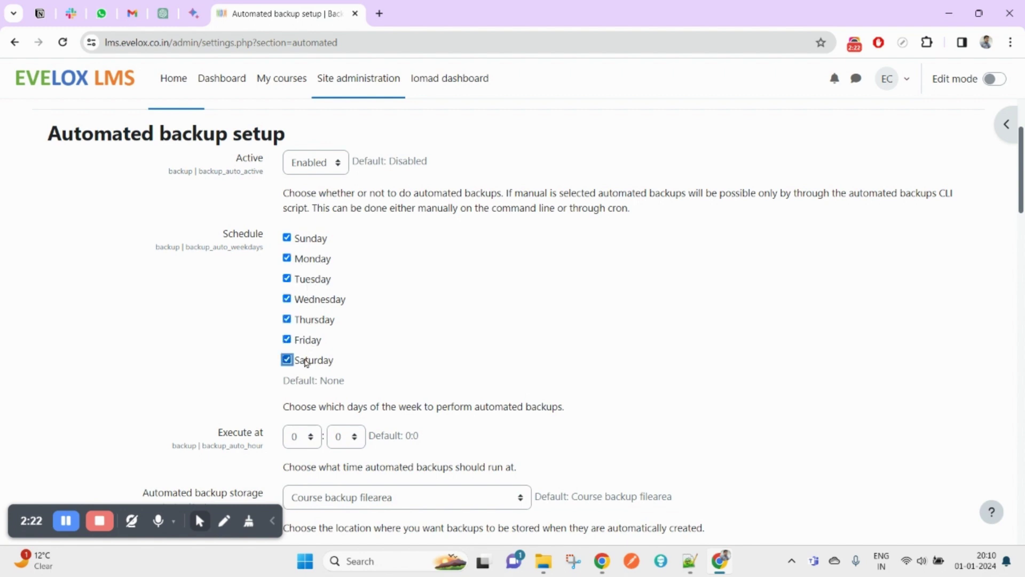
click(312, 301)
Step: Set the execution time of the automated backups to 5:30
scroll(395, 412, down, 4)
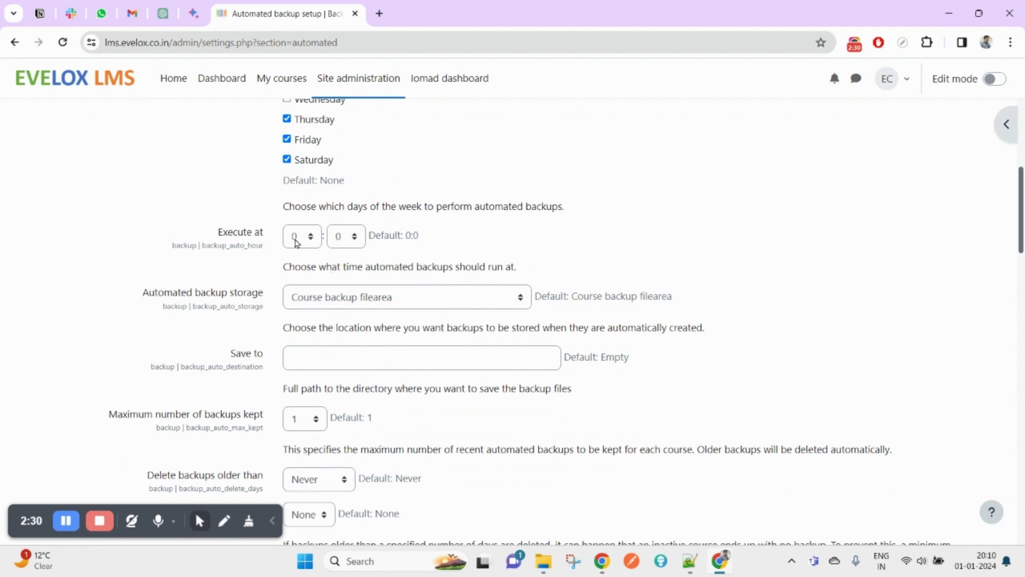
click(297, 239)
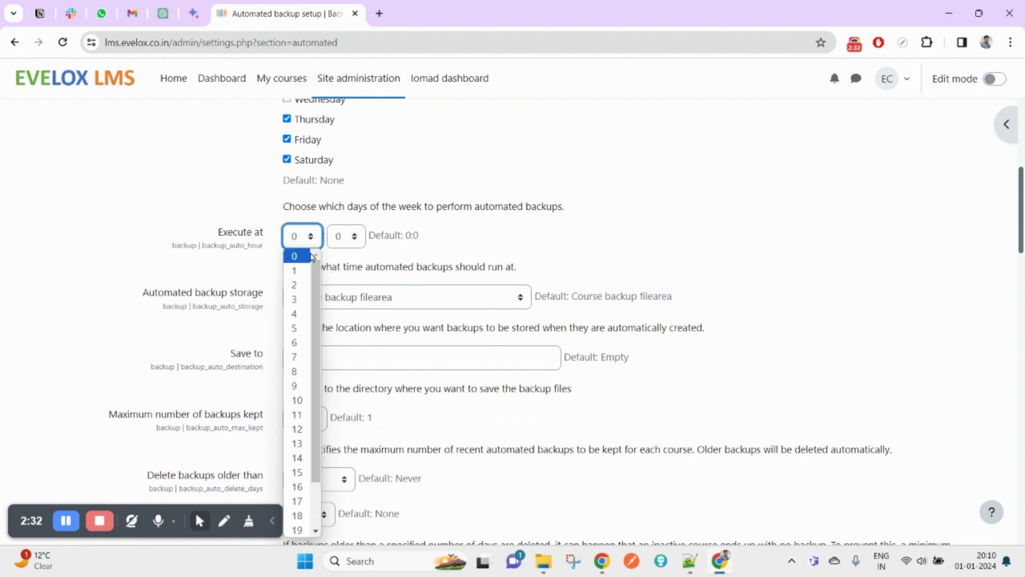
click(295, 271)
click(352, 238)
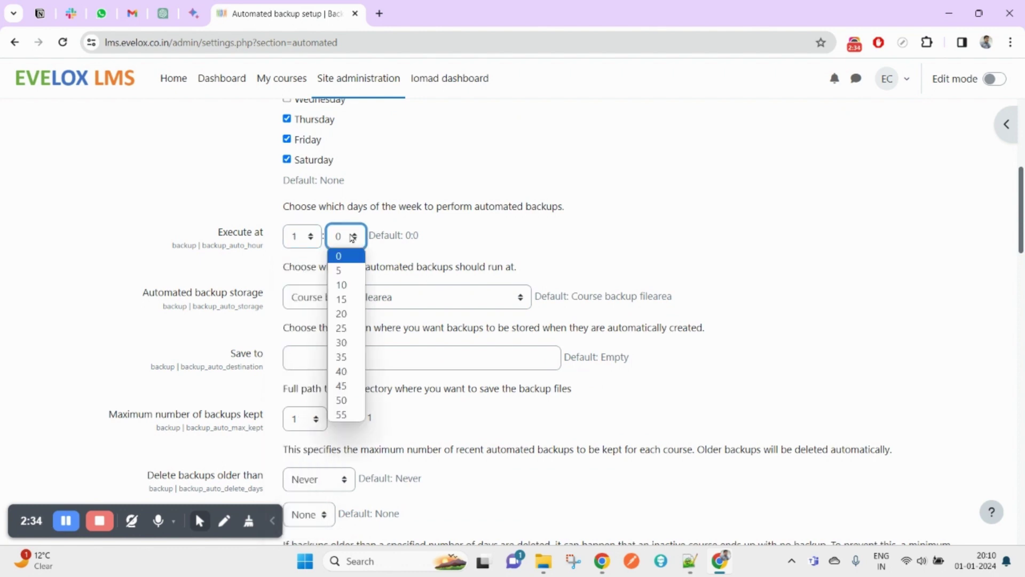
click(297, 238)
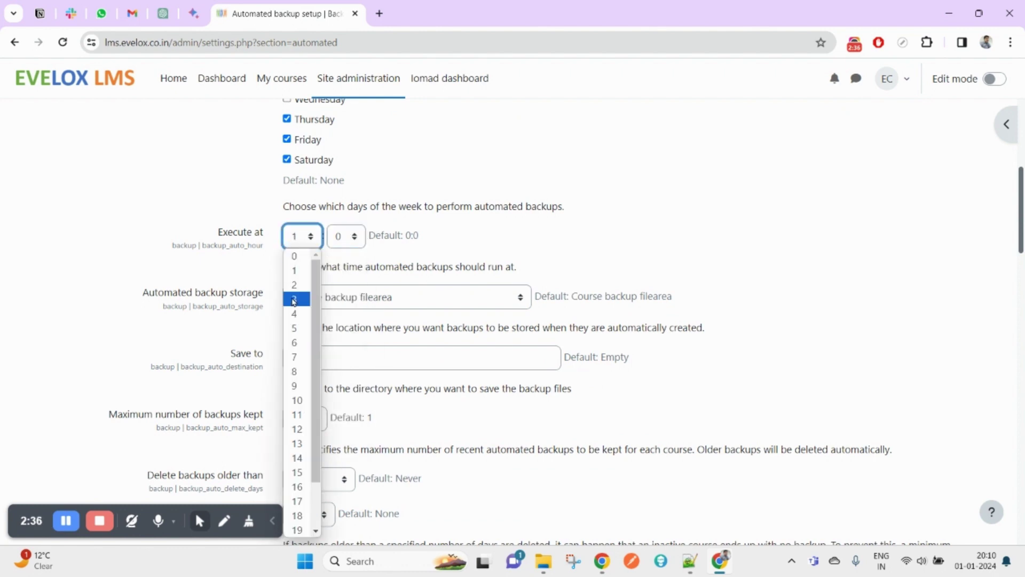
scroll(297, 406, down, 1)
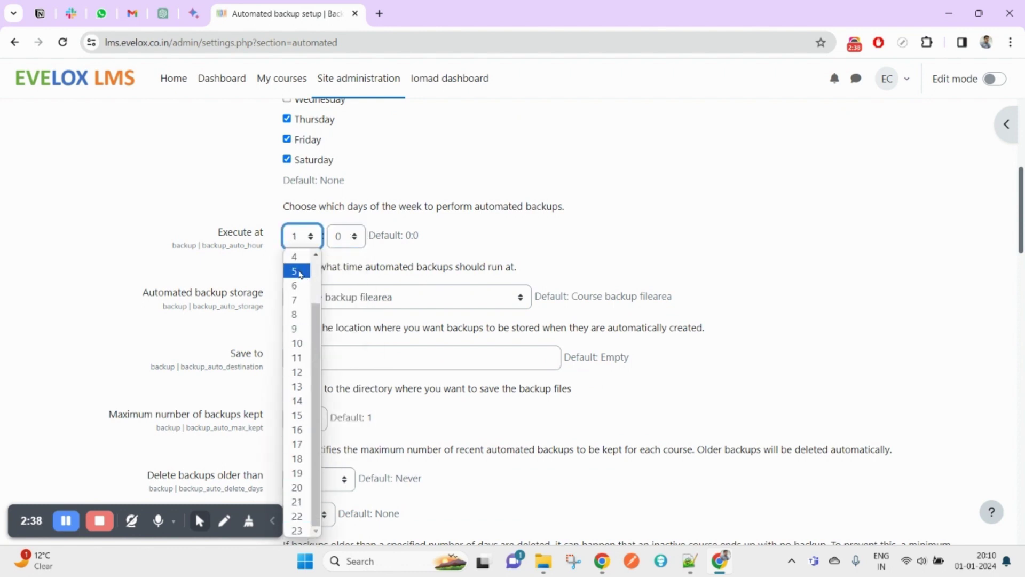
click(297, 270)
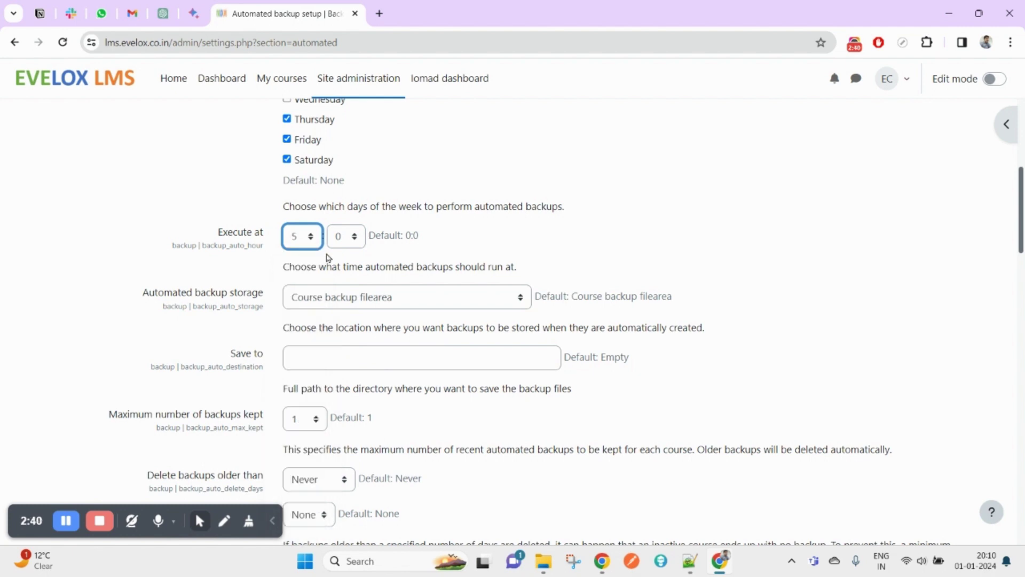
click(346, 236)
click(344, 335)
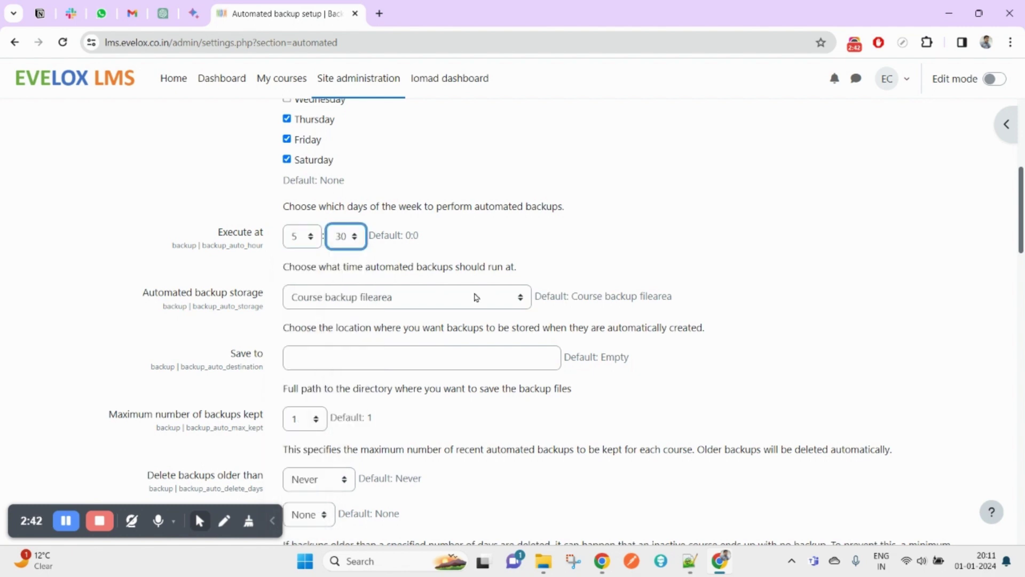
Step: Examine the available Automated backup storage options and the setting's default value
double_click(169, 295)
drag(159, 297, 246, 295)
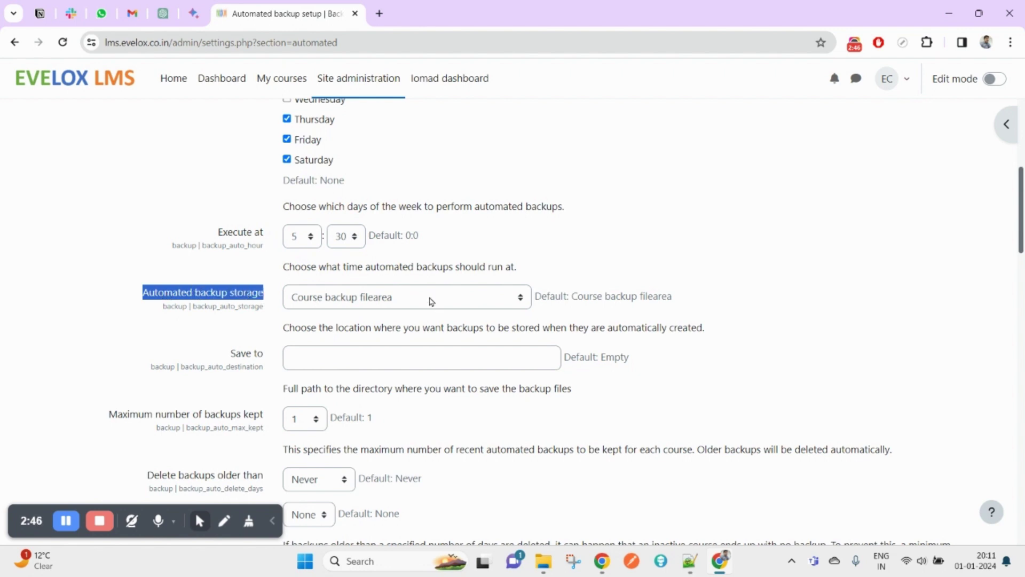
click(426, 297)
click(518, 243)
scroll(355, 295, down, 1)
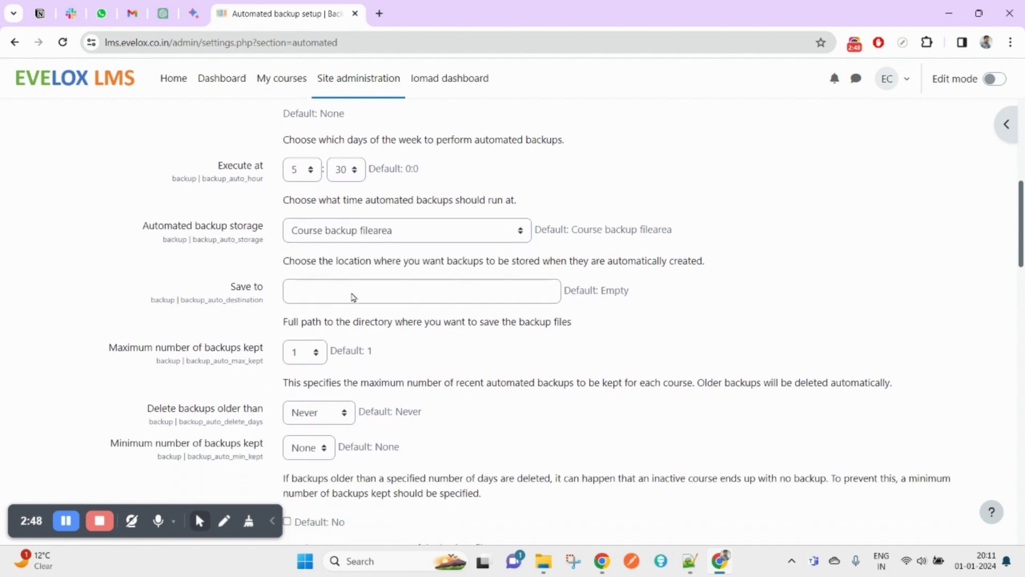
click(334, 239)
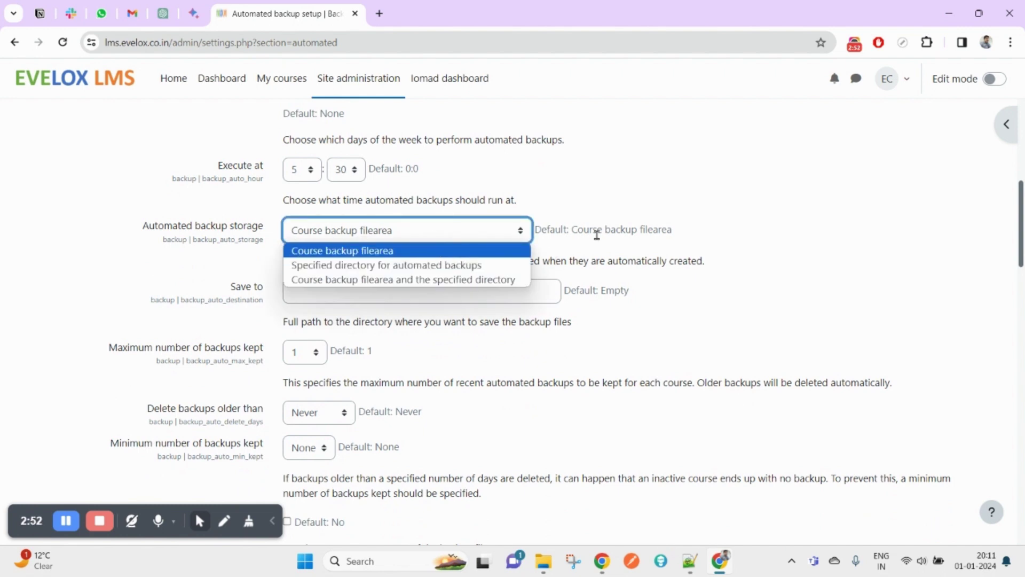
click(590, 231)
drag(572, 230, 675, 232)
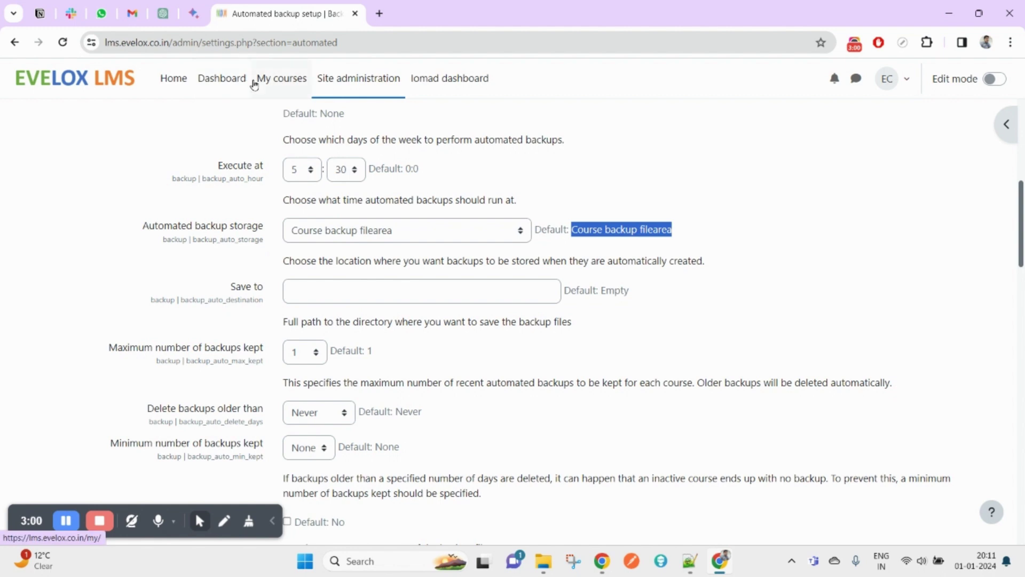
Step: Open the dashboard in a new tab, enter the Moodle Tutorial For Developers course and open its Restore page
middle_click(75, 78)
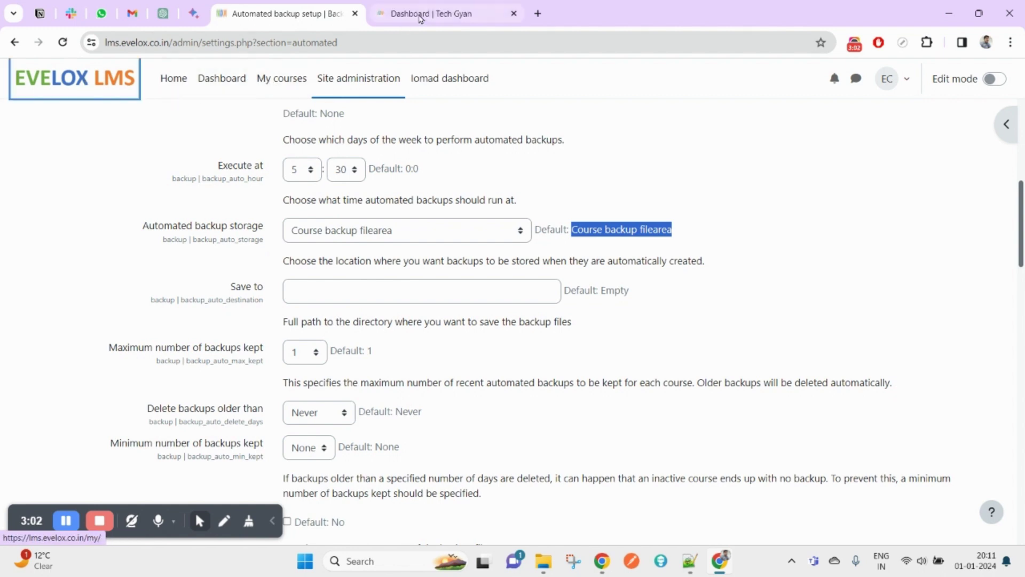
click(411, 20)
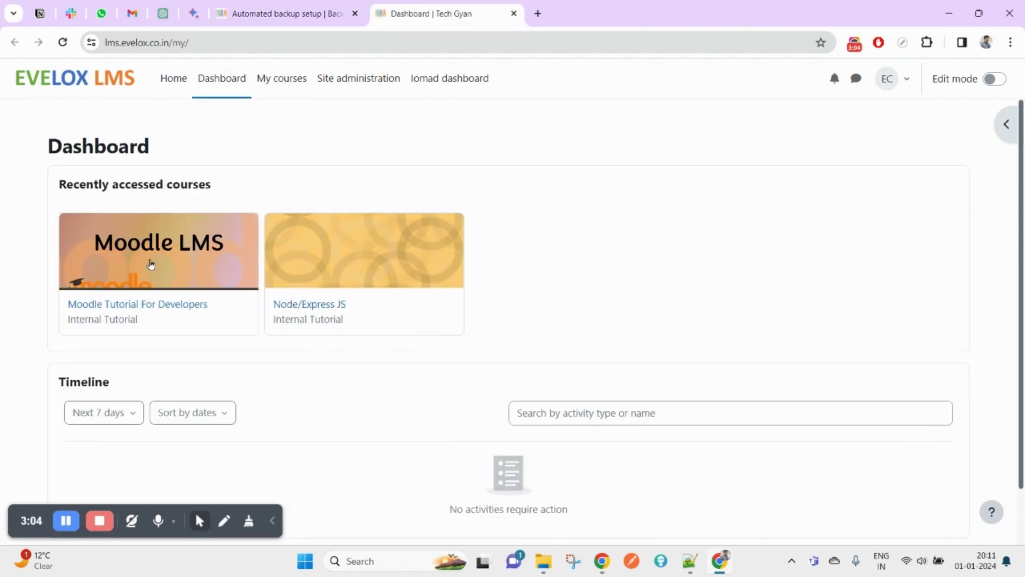
click(152, 264)
click(367, 200)
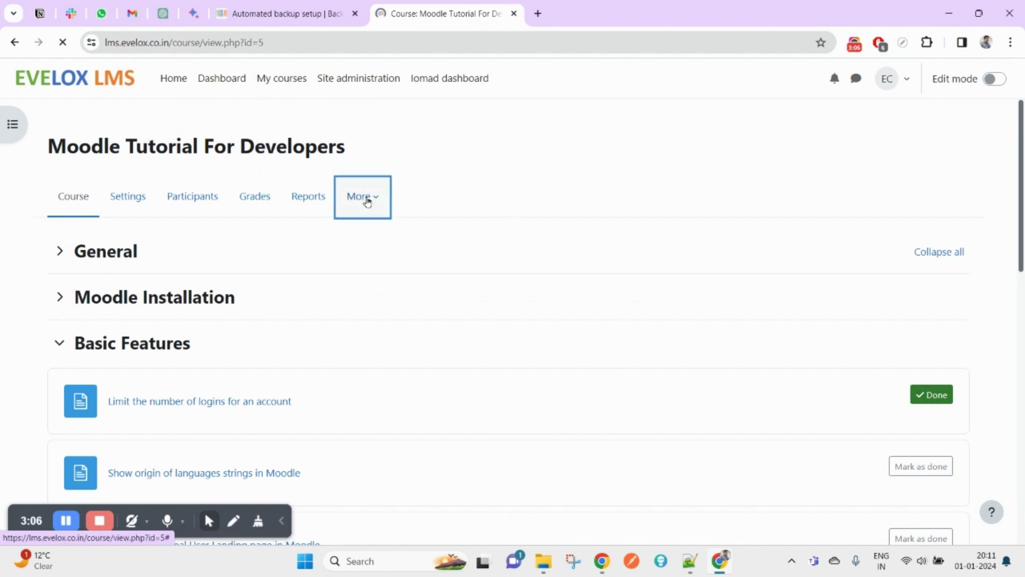
click(390, 397)
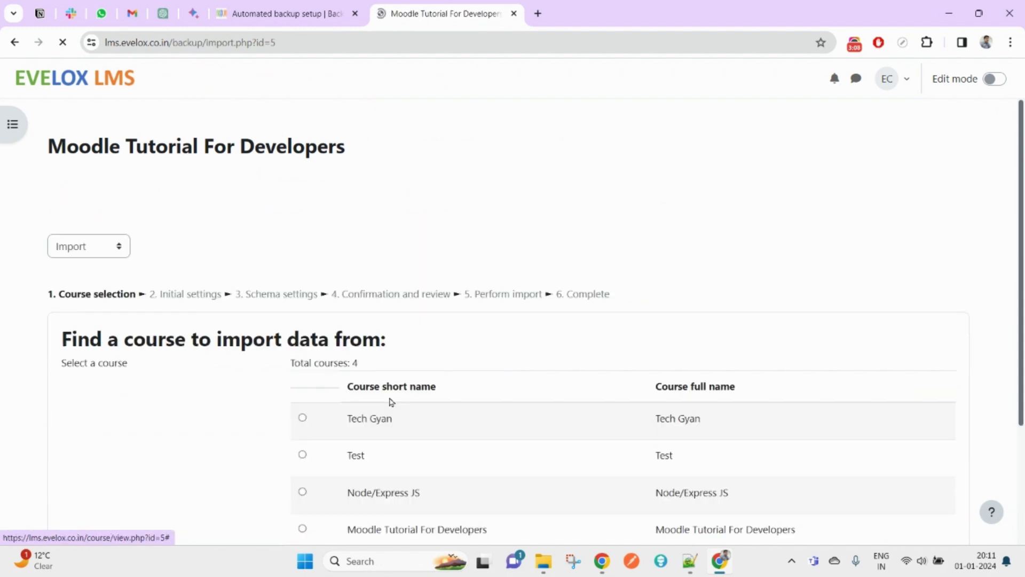
click(88, 247)
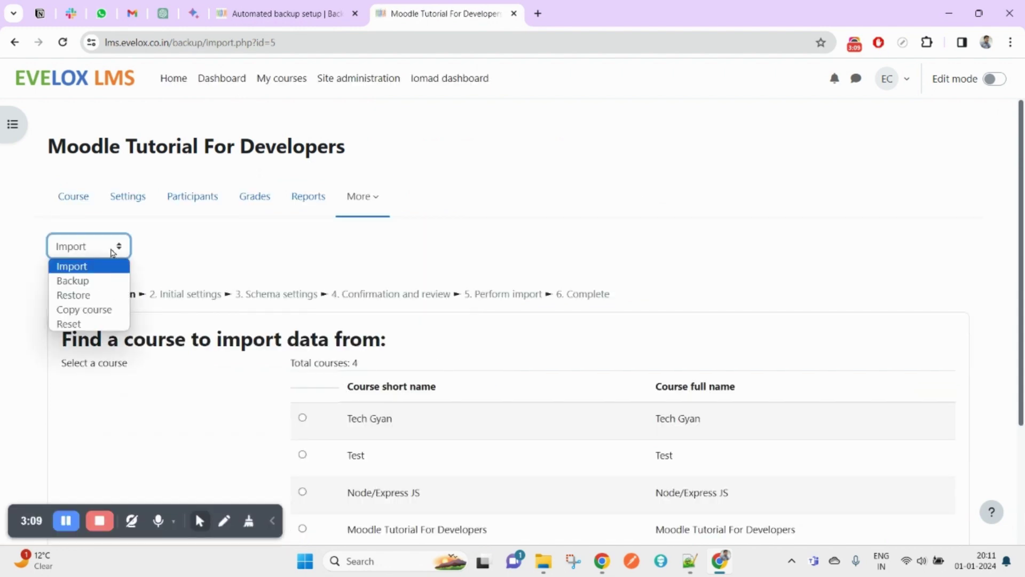
click(96, 296)
Step: Examine the Course backup area and the User private backup area on the course's Restore page
scroll(620, 363, down, 3)
scroll(615, 378, down, 2)
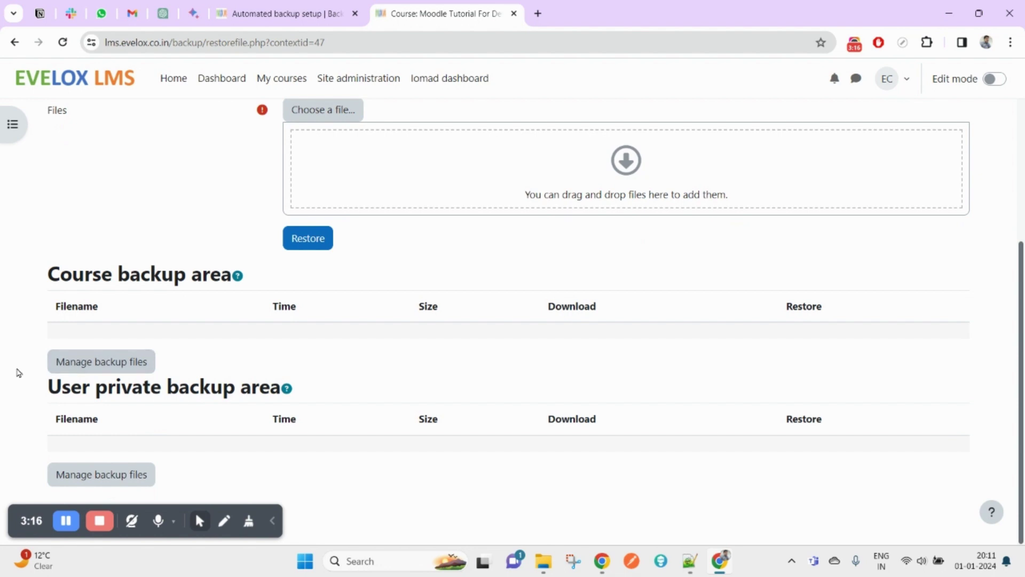
drag(18, 289, 695, 423)
click(420, 458)
scroll(151, 305, up, 4)
scroll(233, 404, down, 4)
scroll(67, 351, up, 3)
click(289, 13)
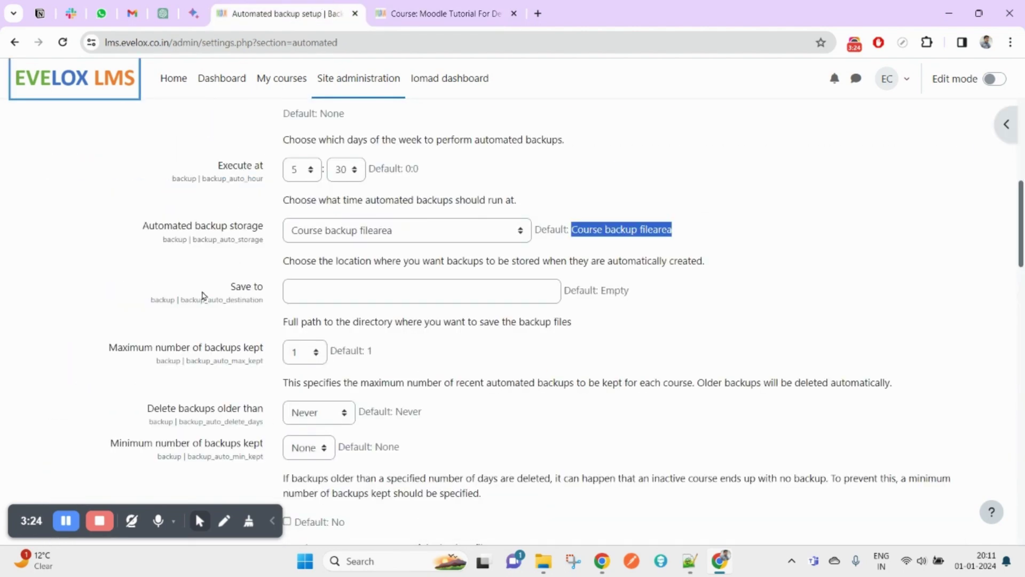
click(380, 8)
scroll(334, 442, down, 4)
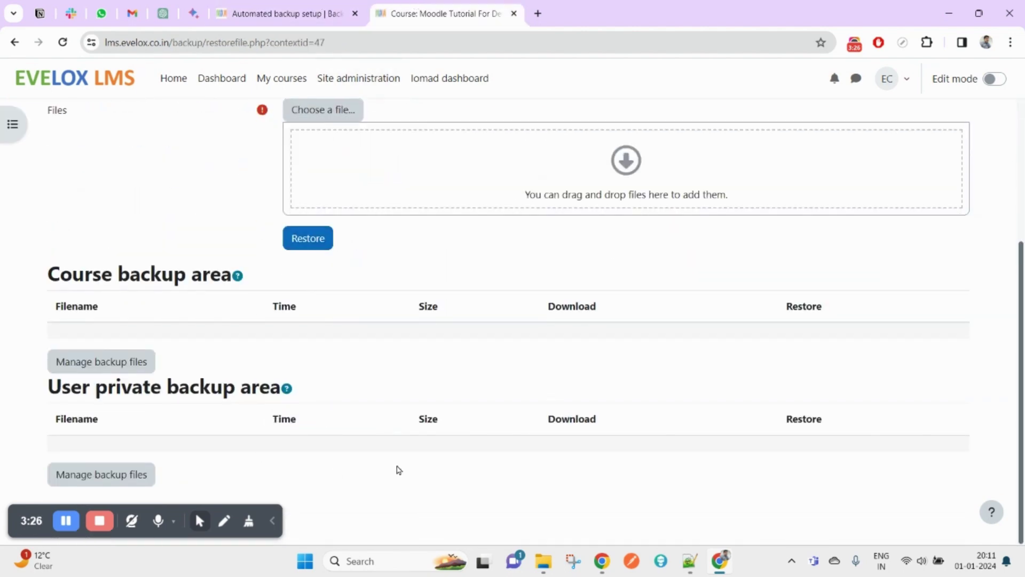
drag(441, 412, 279, 293)
click(279, 360)
Step: Compare the Automated backup storage setting with the Course backup area table, and return to the automated backup setup
click(244, 10)
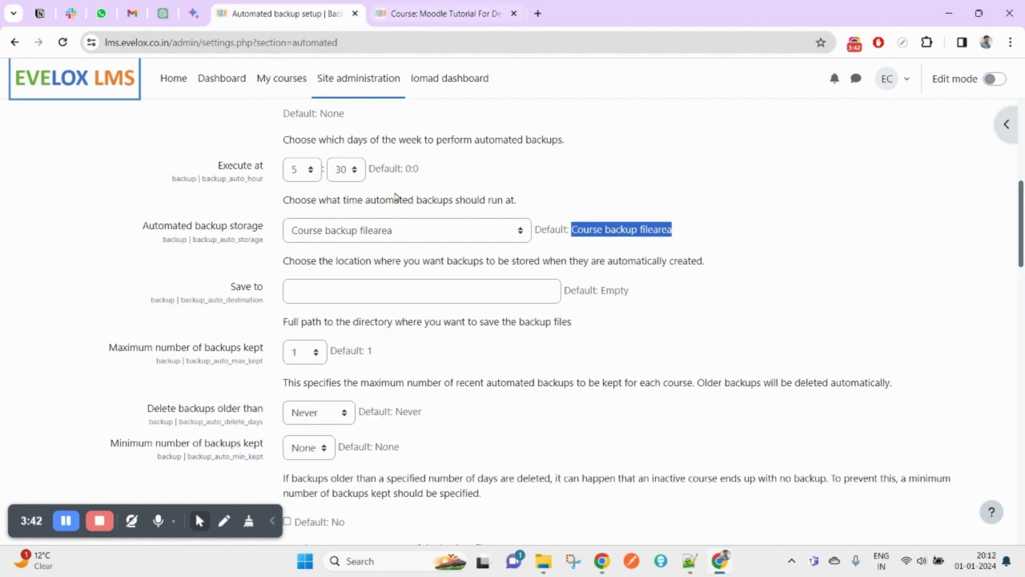
click(412, 12)
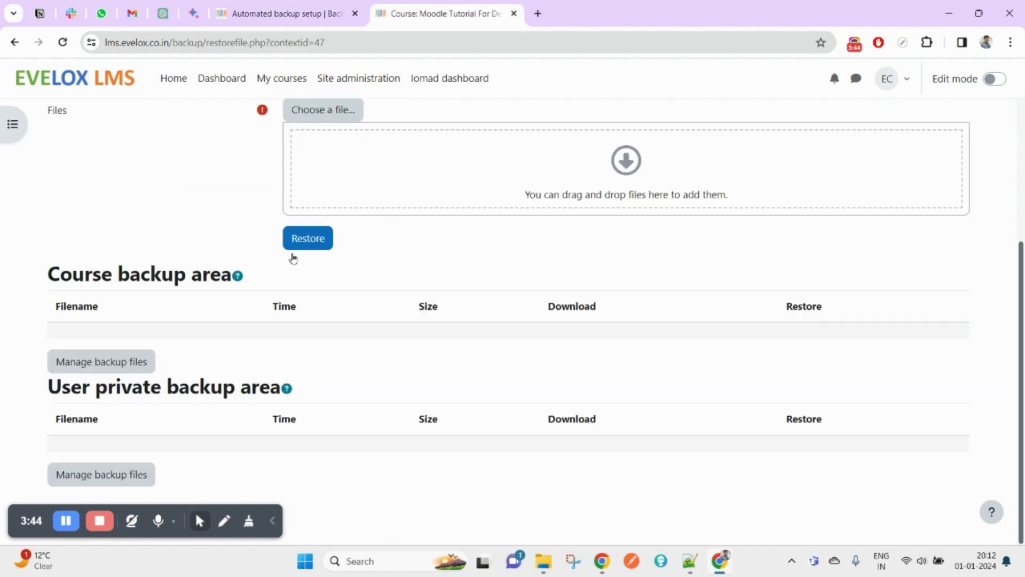
drag(305, 425, 151, 275)
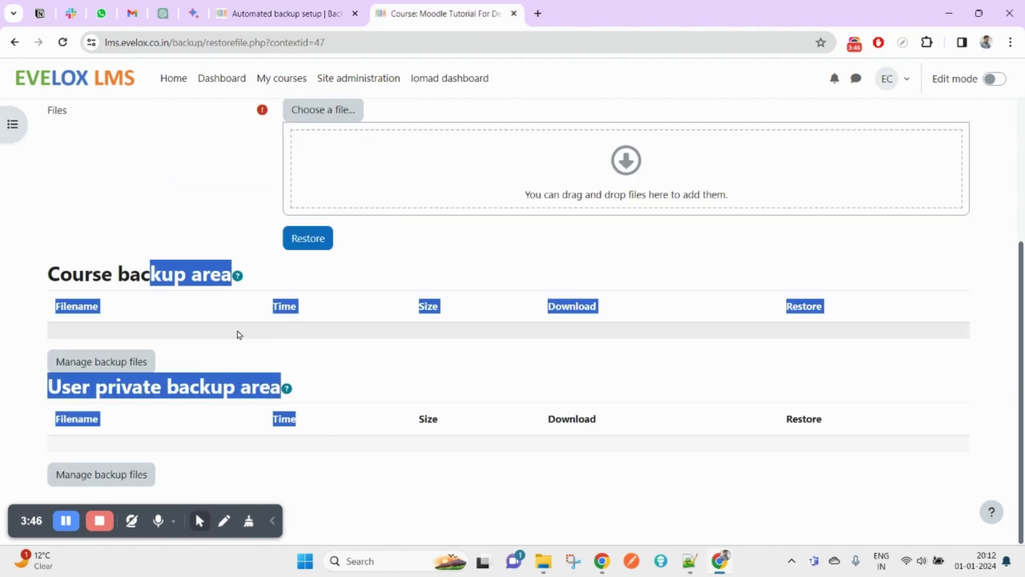
click(239, 335)
triple_click(86, 279)
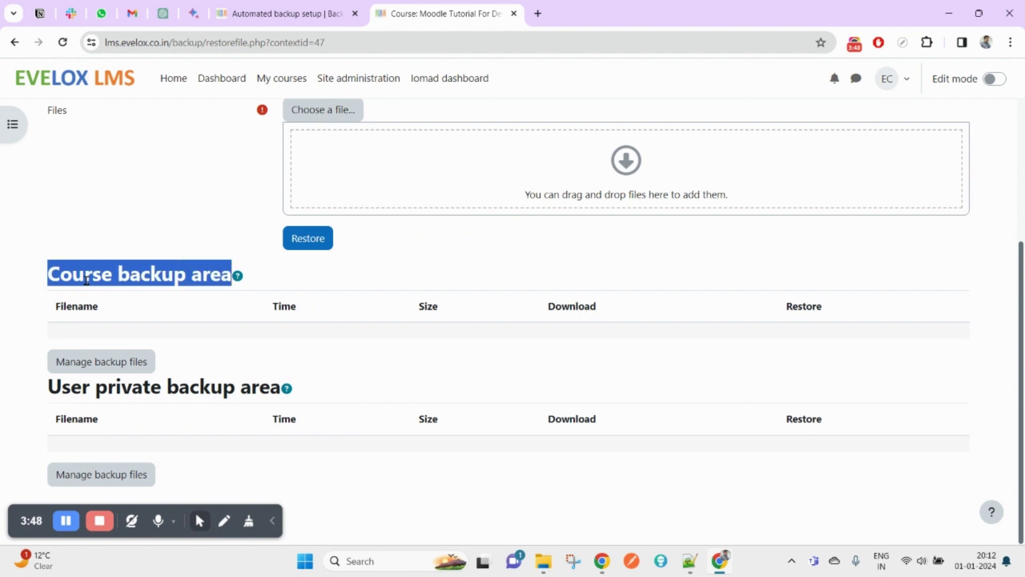
drag(47, 306, 773, 335)
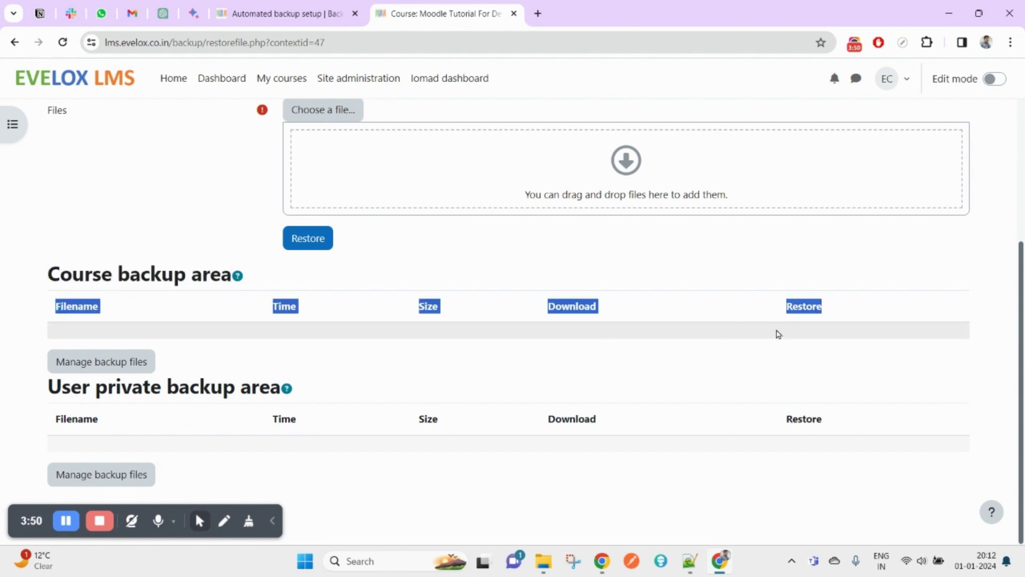
click(295, 8)
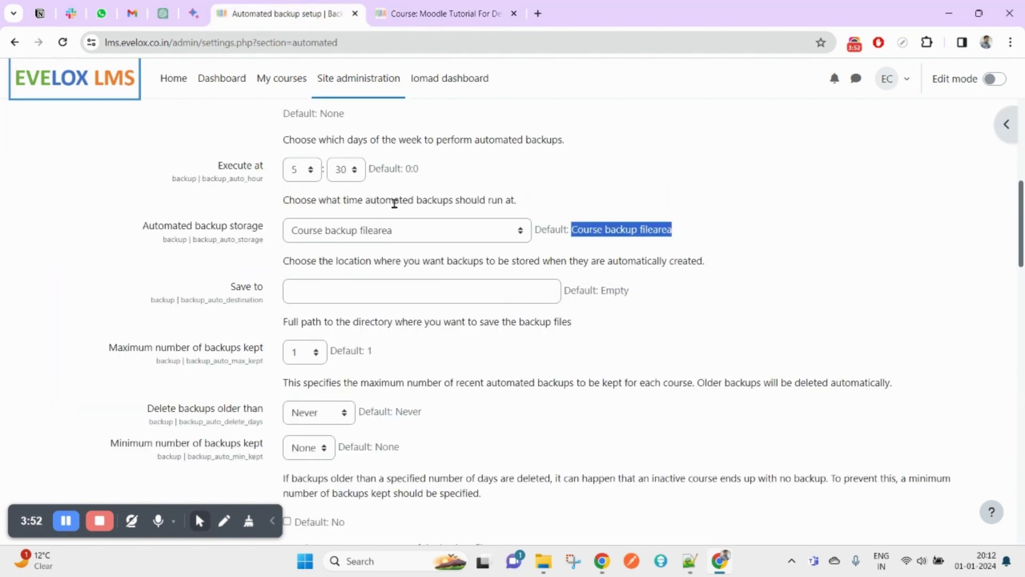
Step: Set Automated backup storage to Specified directory for automated backups and the Save to path to /var/www/html/course_backup_dir
click(404, 233)
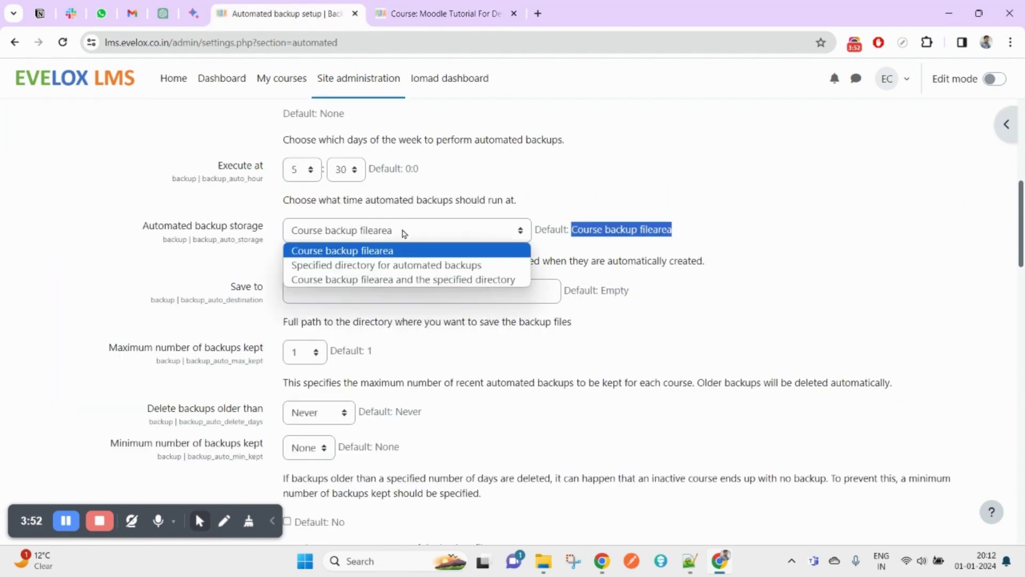
click(370, 266)
click(329, 297)
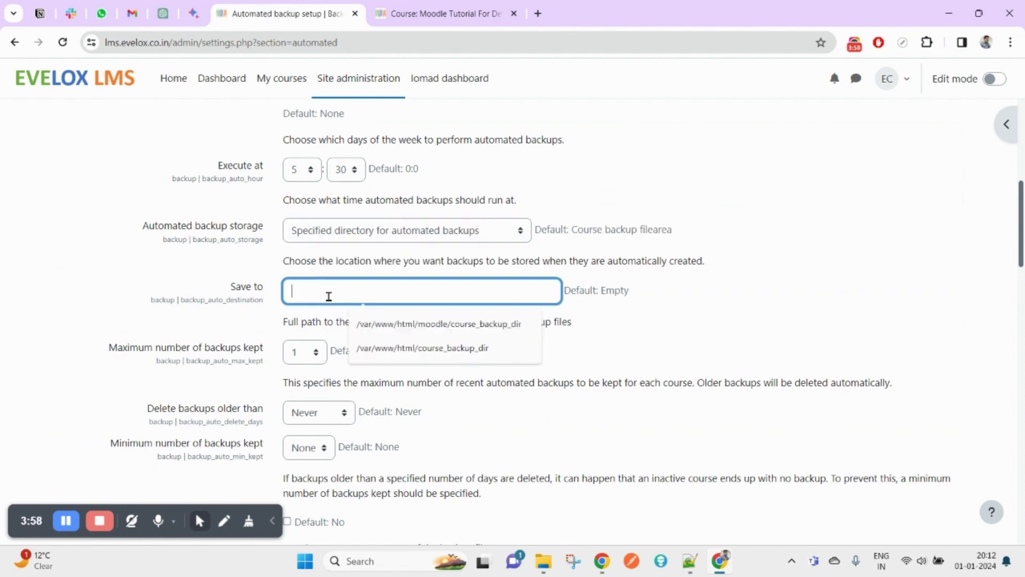
click(414, 348)
Step: Shorten the Save to path to /var/www/html/ by removing the backup folder name
drag(363, 292, 654, 296)
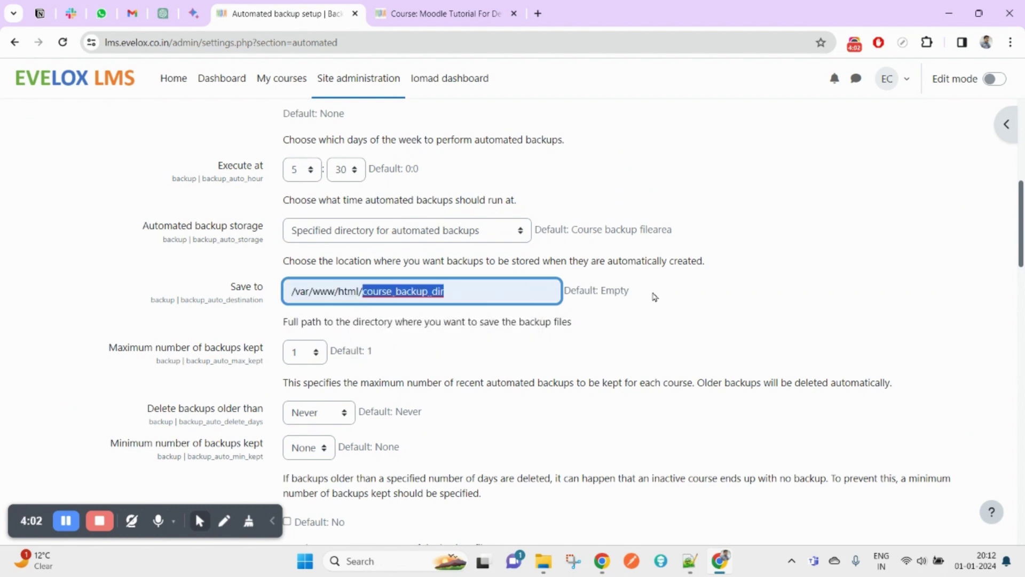
key(BackSpace)
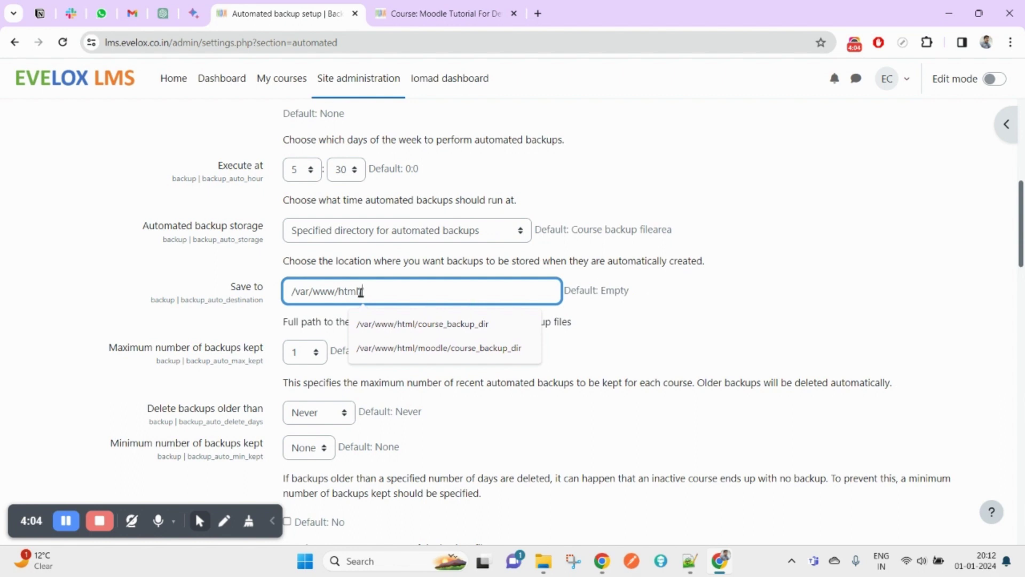
drag(294, 289, 373, 295)
click(453, 287)
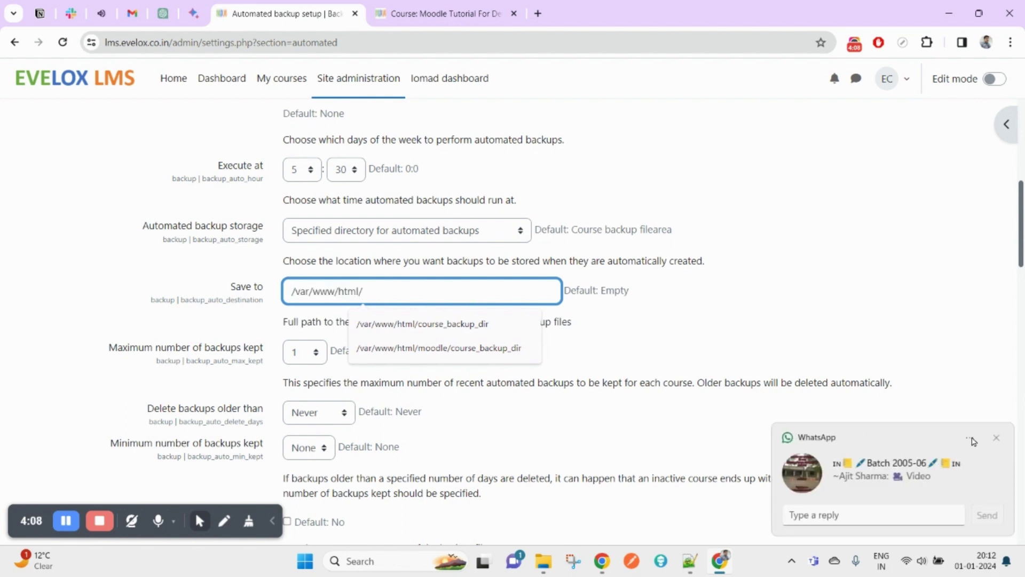
Step: Set Automated backup storage to Course backup filearea and the specified directory, with /var/www/html/course_backup_dir as the Save to path
click(438, 235)
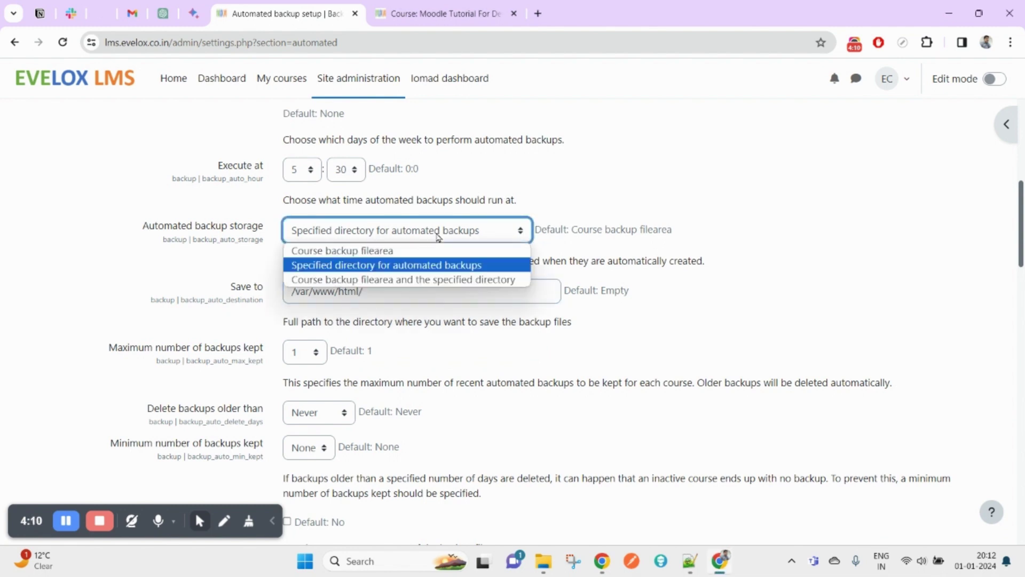
click(334, 280)
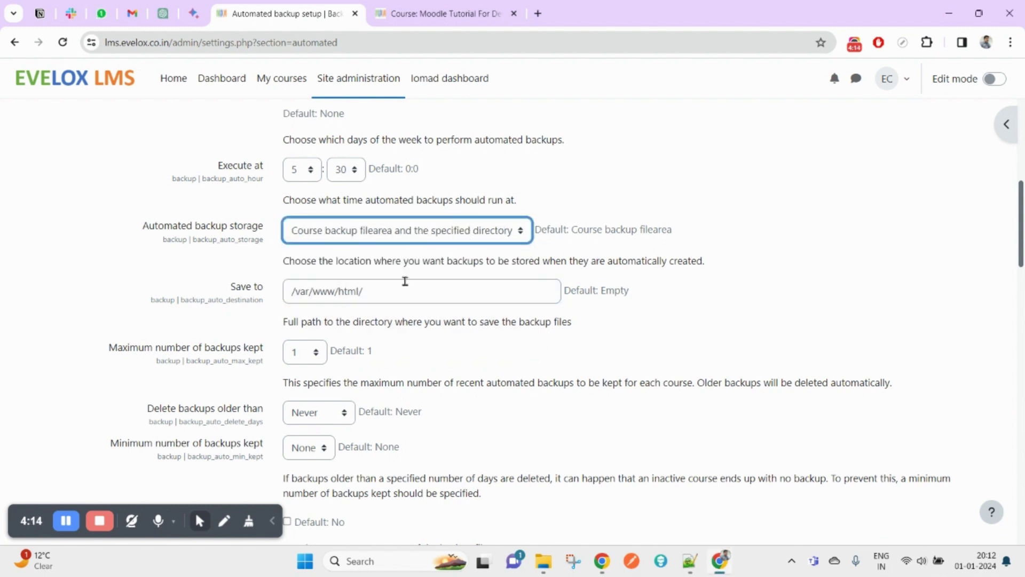
click(389, 292)
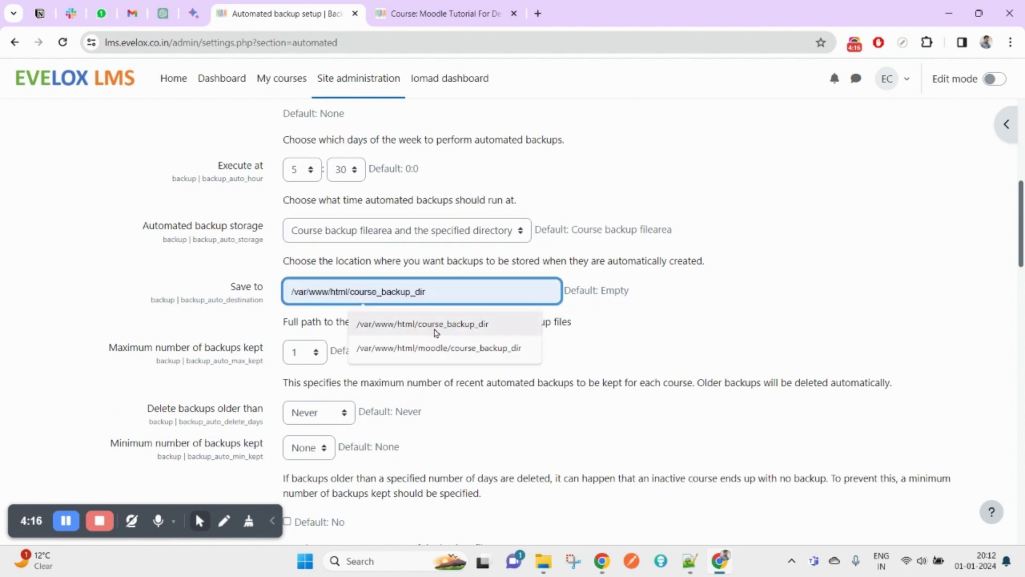
click(435, 333)
mouse_move(293, 291)
mouse_down()
mouse_move(361, 289)
mouse_move(274, 288)
mouse_up()
click(377, 290)
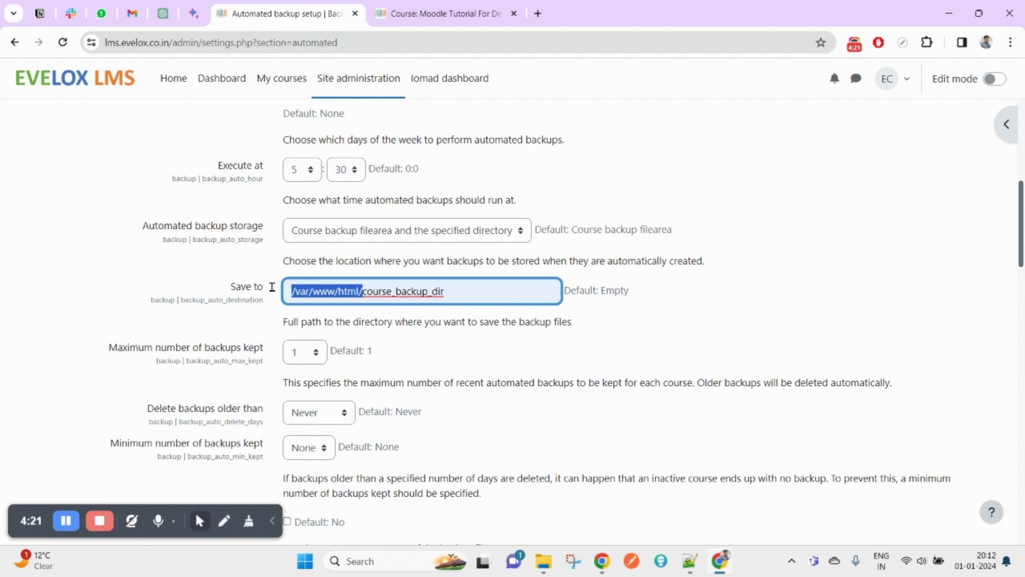
double_click(391, 299)
click(515, 325)
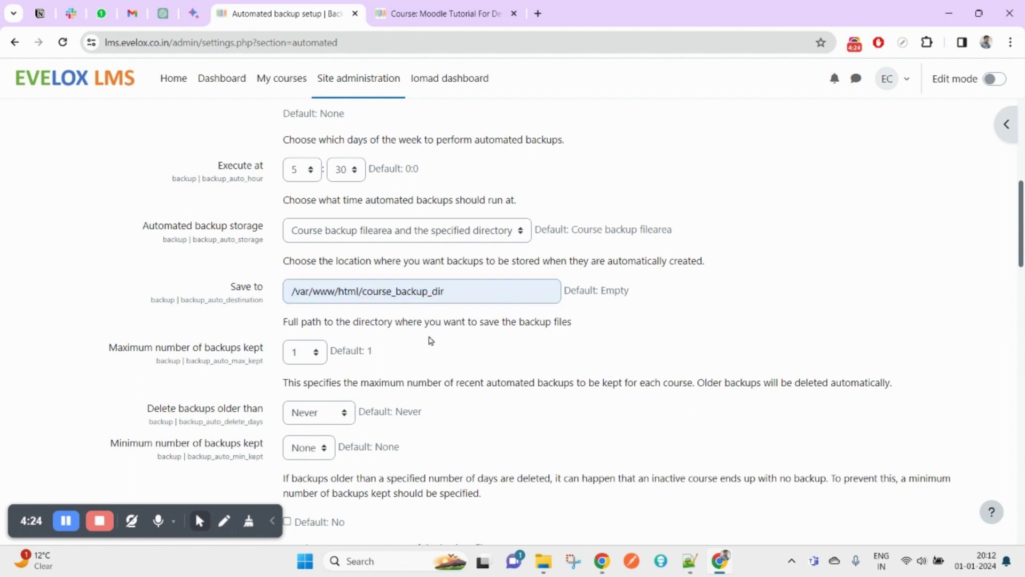
Step: Review the backup schedule and set Maximum number of backups kept to 5
scroll(296, 375, down, 1)
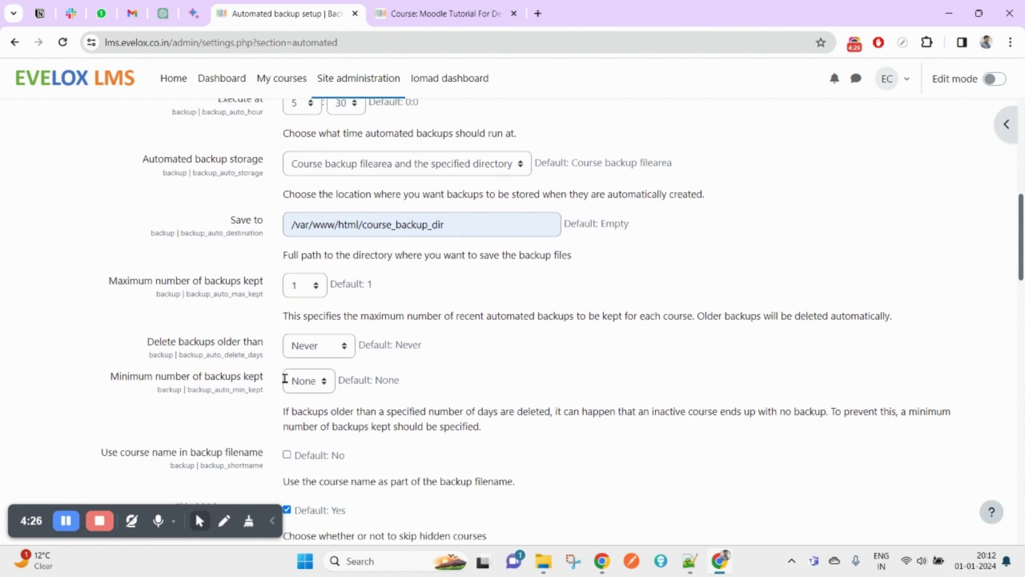
drag(109, 280, 263, 290)
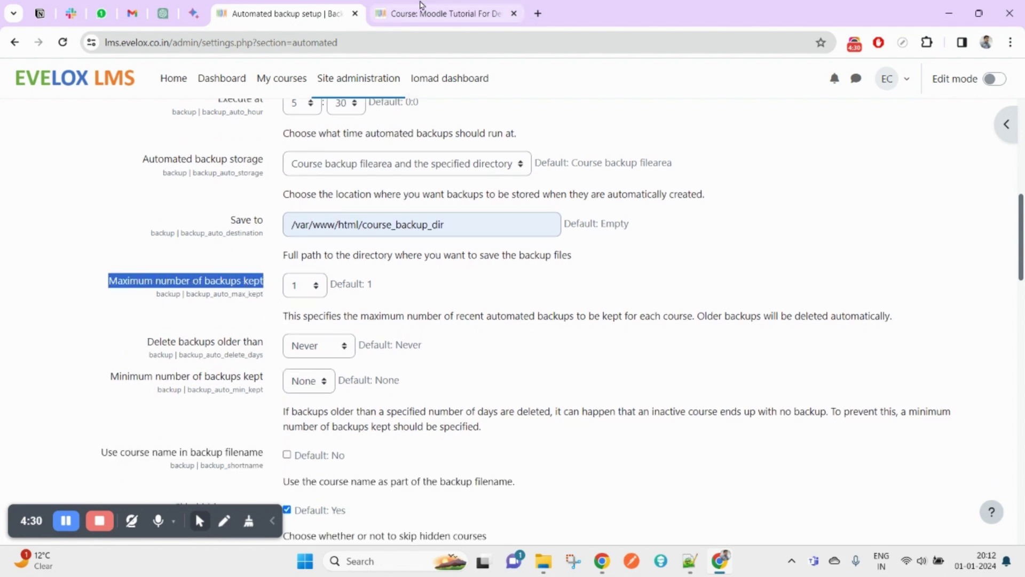
scroll(385, 202, up, 8)
scroll(513, 370, down, 3)
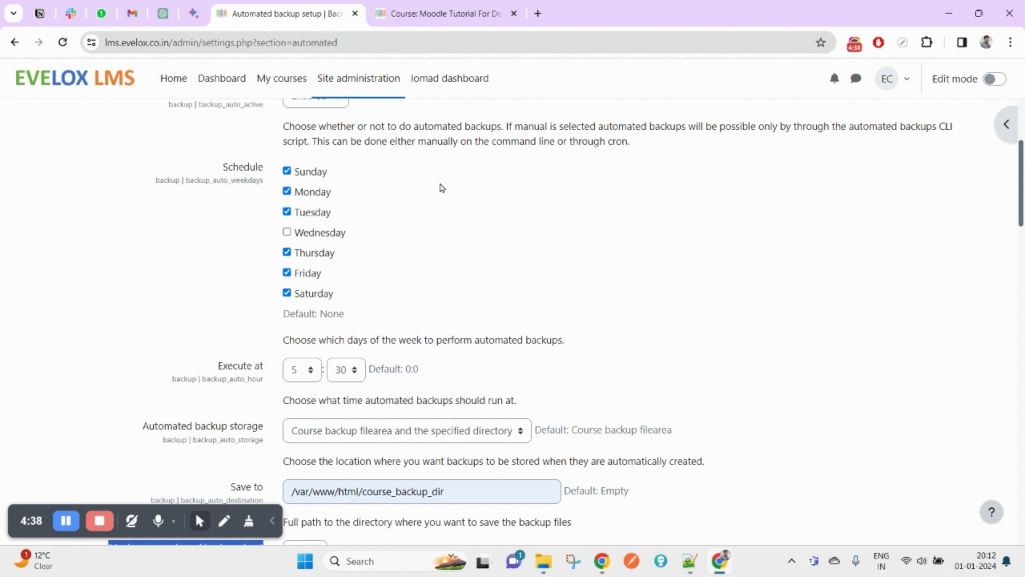
scroll(582, 289, down, 5)
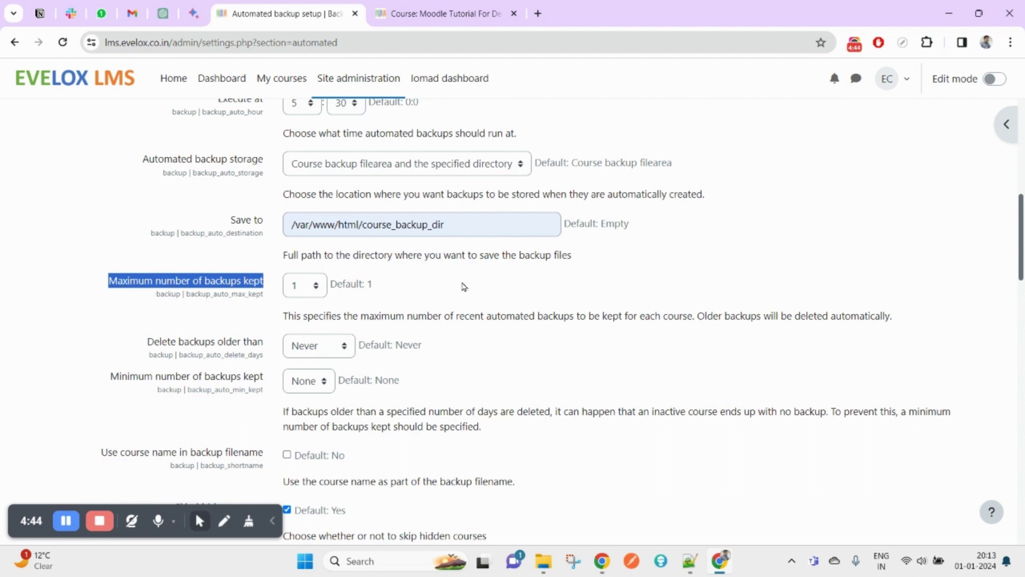
click(312, 284)
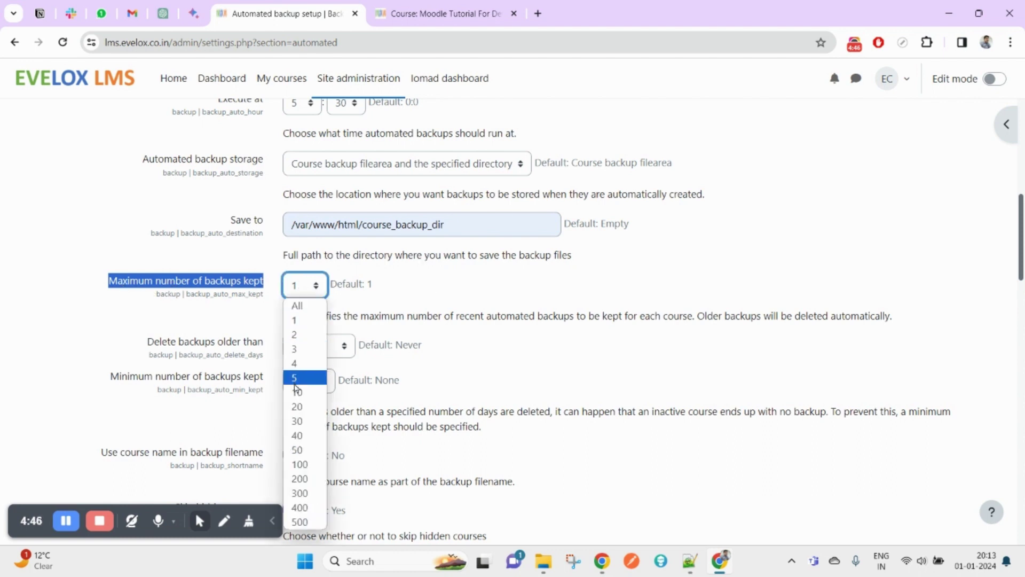
click(295, 378)
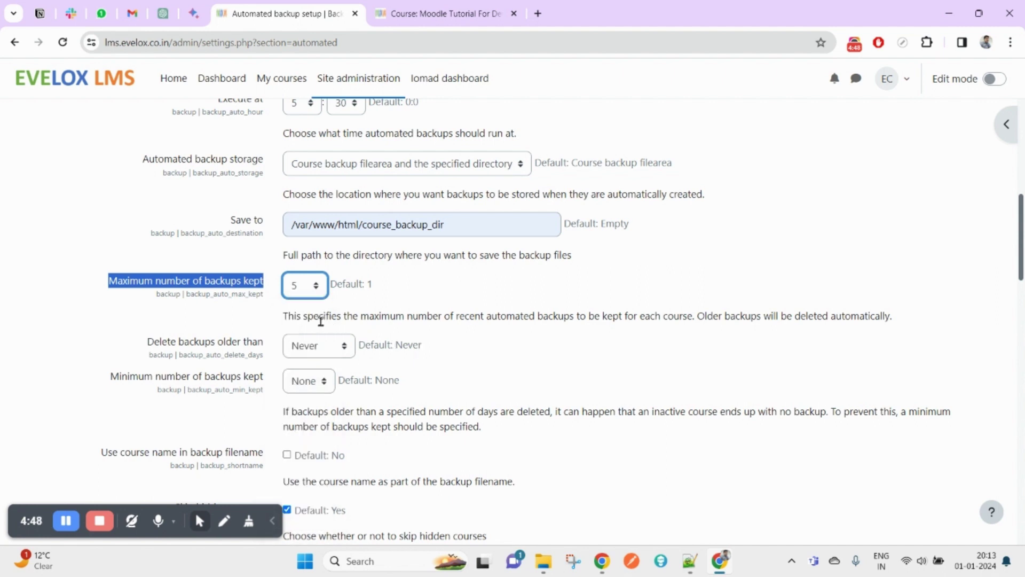
Step: Examine the Course backup area on the course restore page, and return to the Schedule settings in the automated backup setup
click(437, 6)
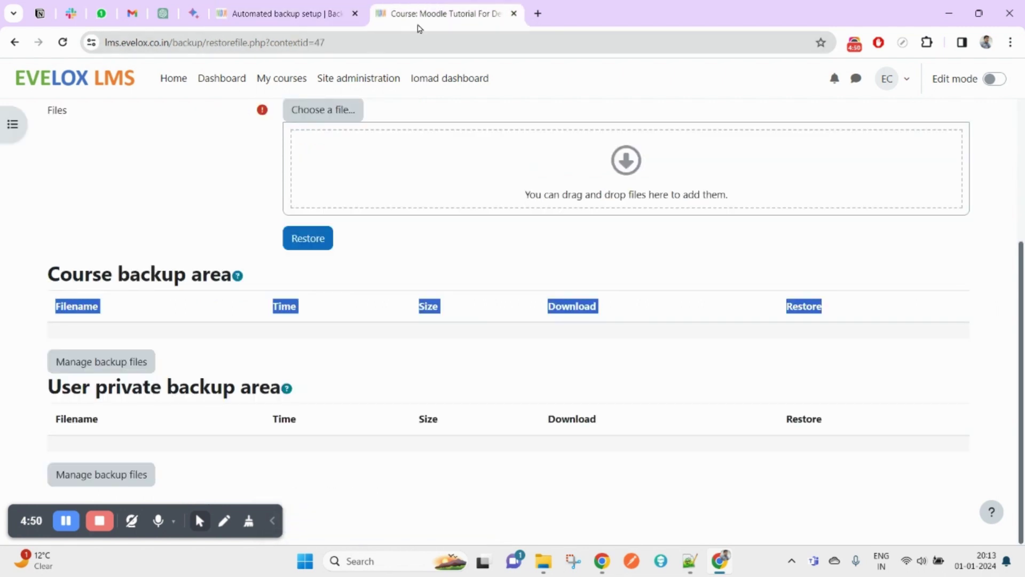
click(253, 322)
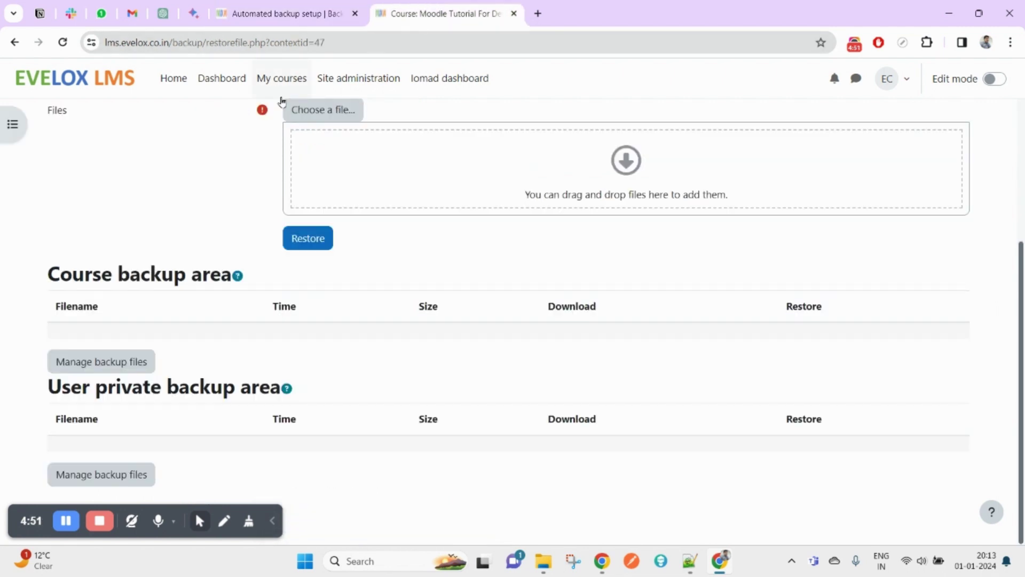
double_click(47, 282)
drag(45, 283, 583, 304)
click(659, 316)
drag(892, 323, 405, 314)
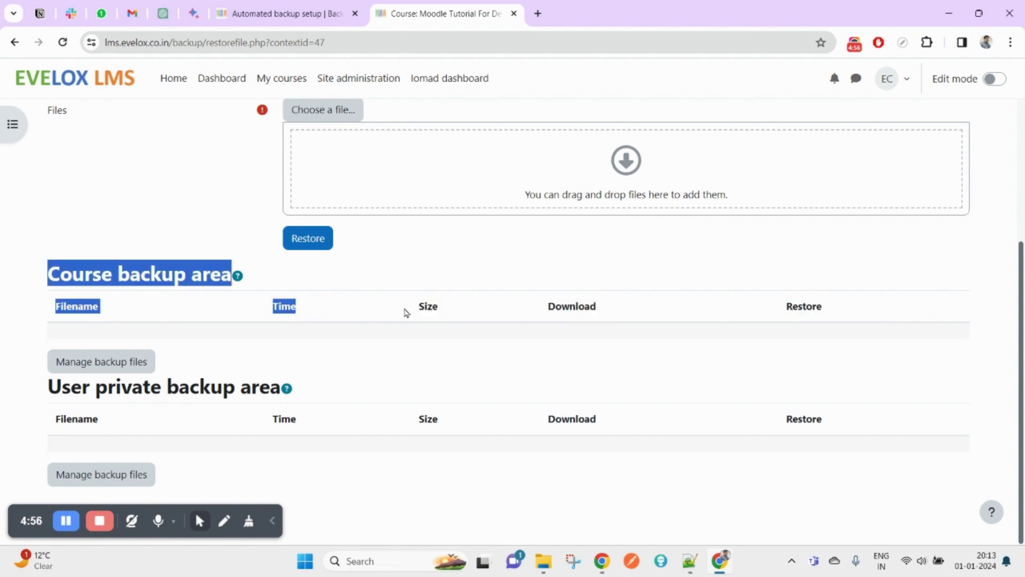
click(307, 5)
scroll(304, 288, up, 7)
scroll(309, 368, down, 2)
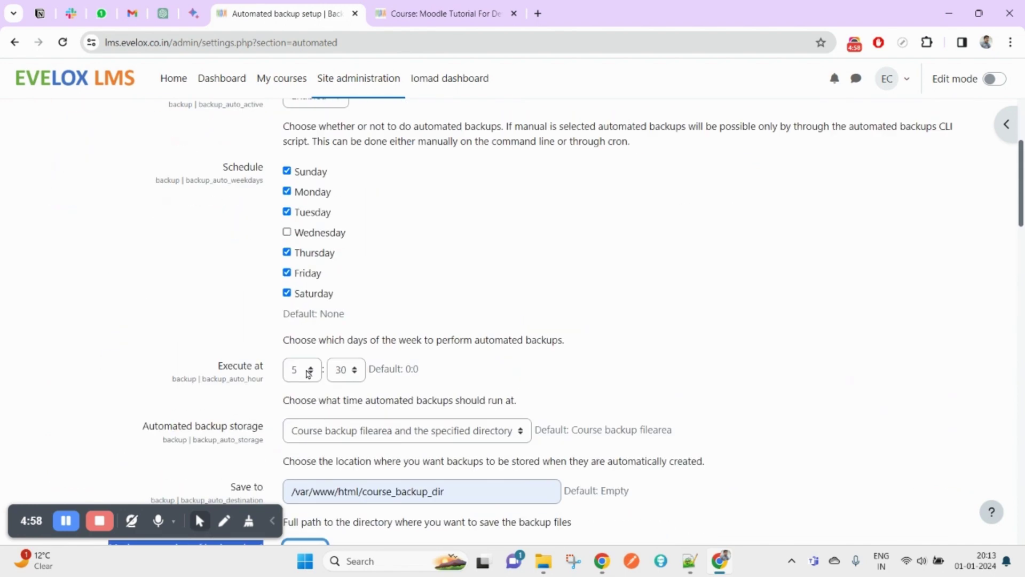
Step: Compare the Course backup area table columns with the automated backup schedule and retention settings, ending on the automated backup setup
click(426, 7)
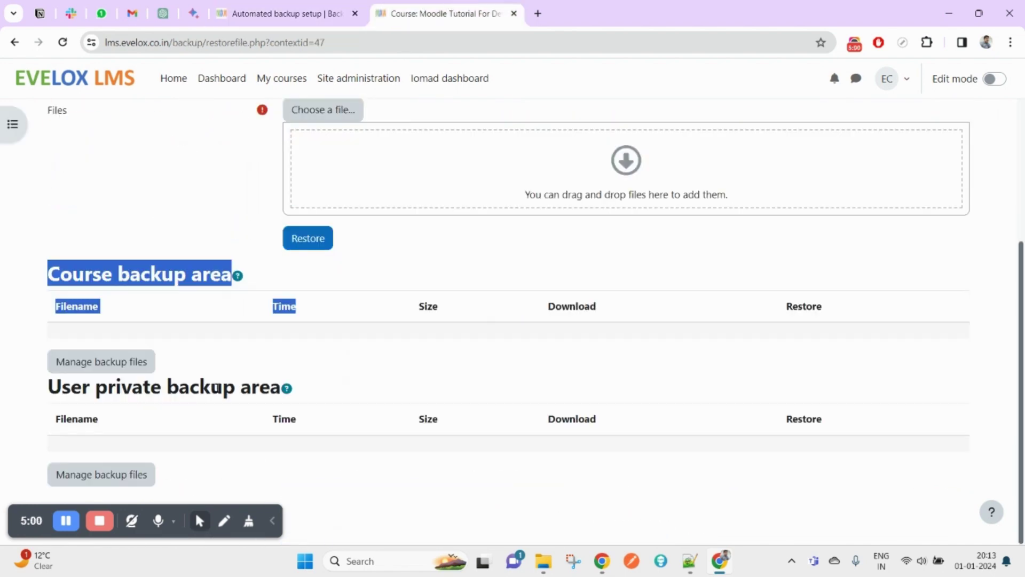
click(216, 351)
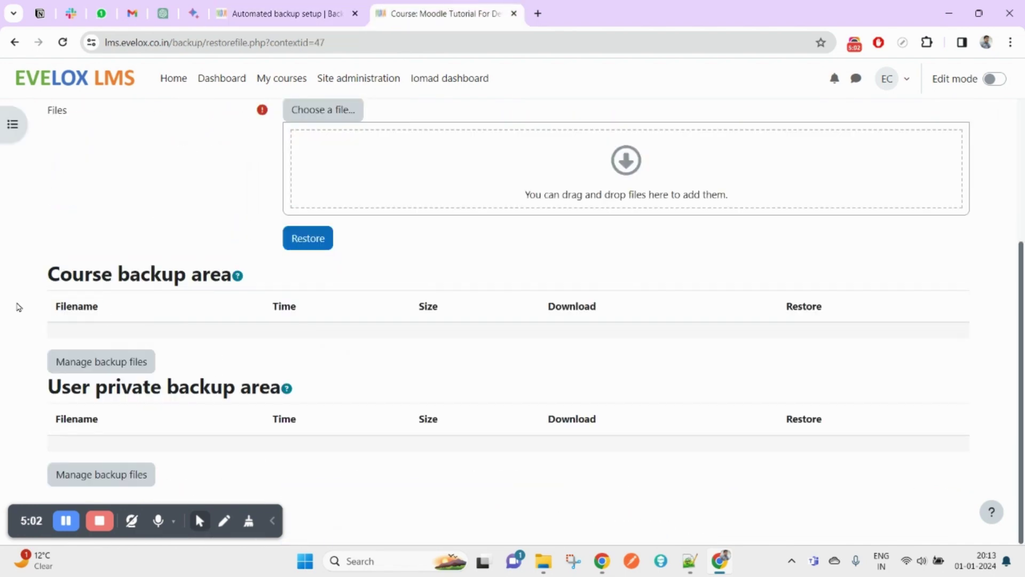
drag(831, 320, 190, 293)
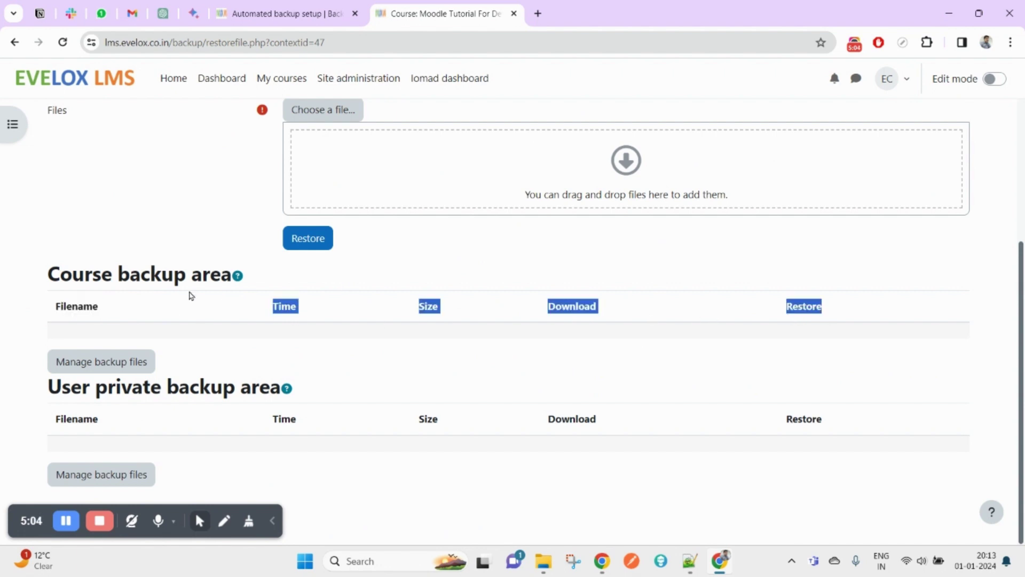
click(286, 8)
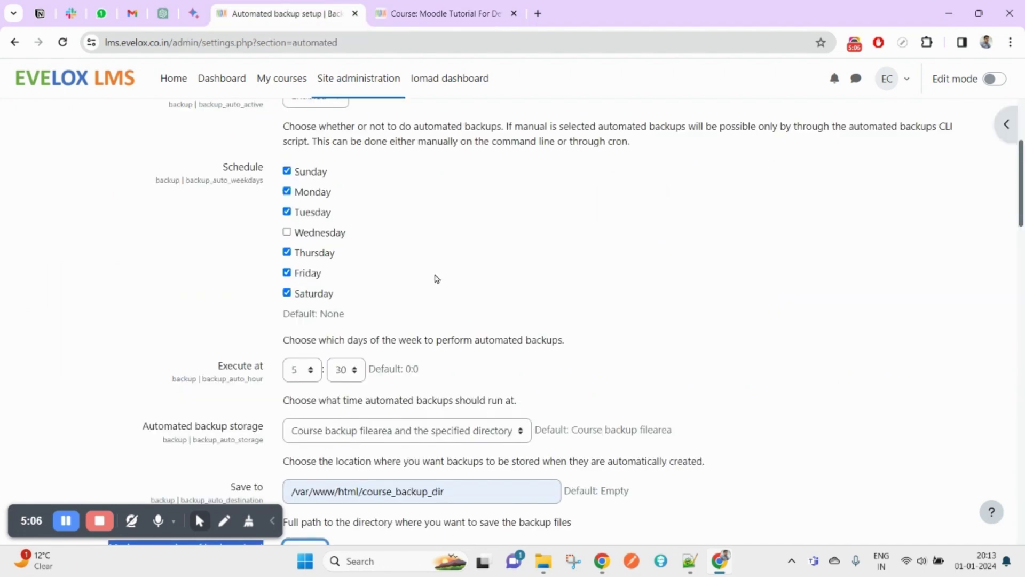
scroll(435, 374, down, 2)
click(460, 7)
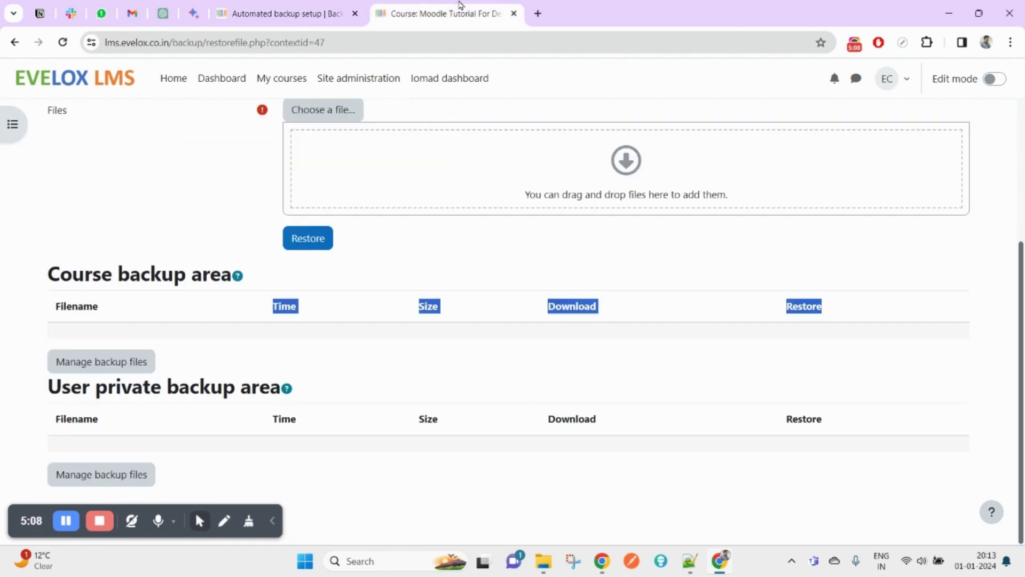
click(359, 296)
click(329, 11)
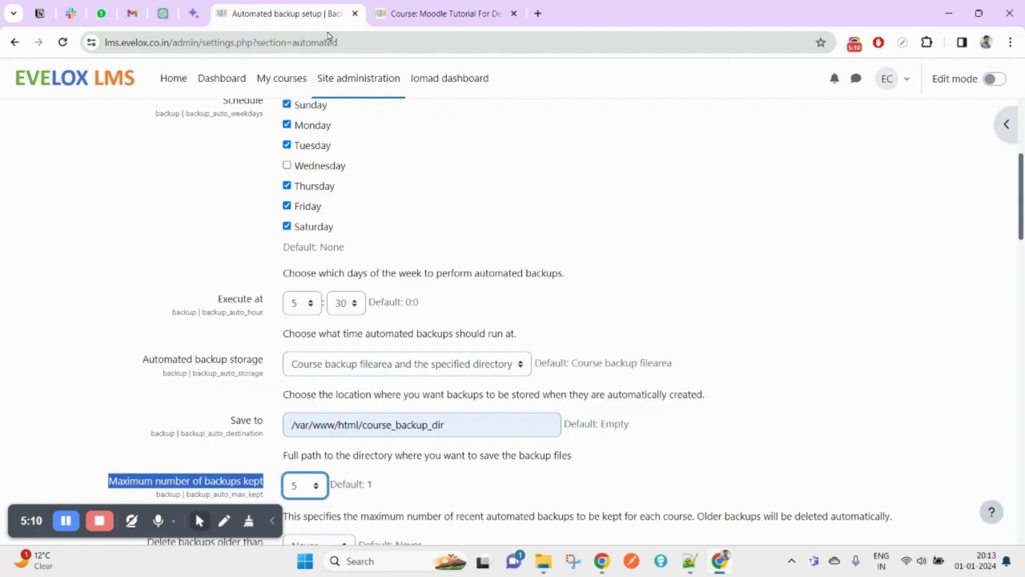
click(457, 10)
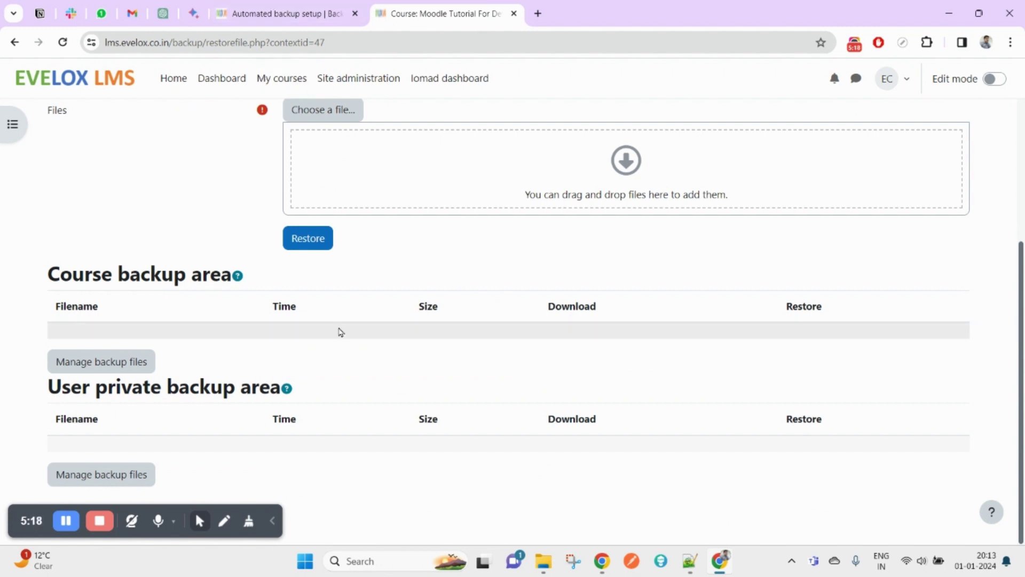
click(288, 13)
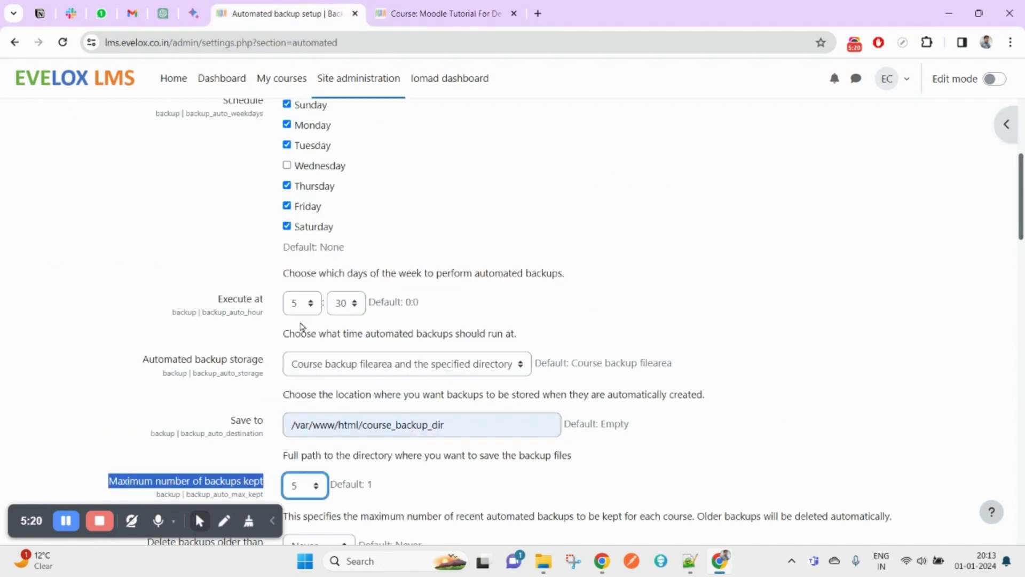
Step: Review the available options for Maximum number of backups kept without changing the selection
scroll(302, 327, down, 3)
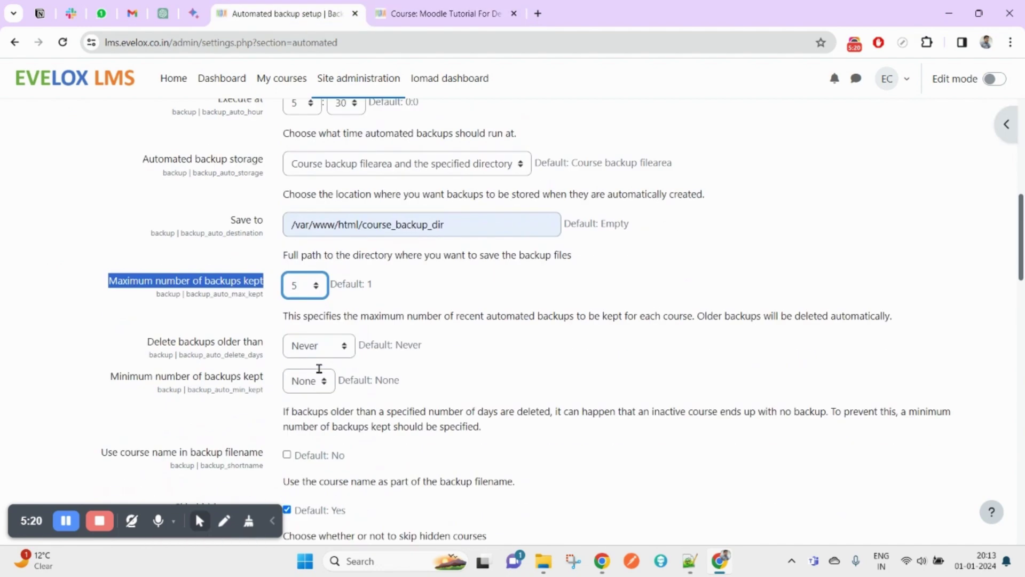
click(309, 284)
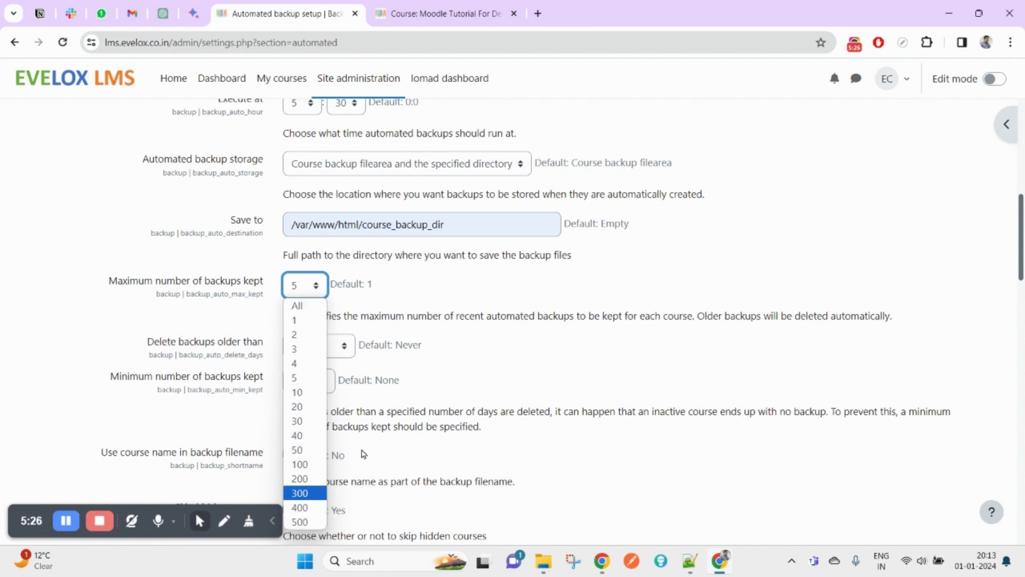
click(460, 309)
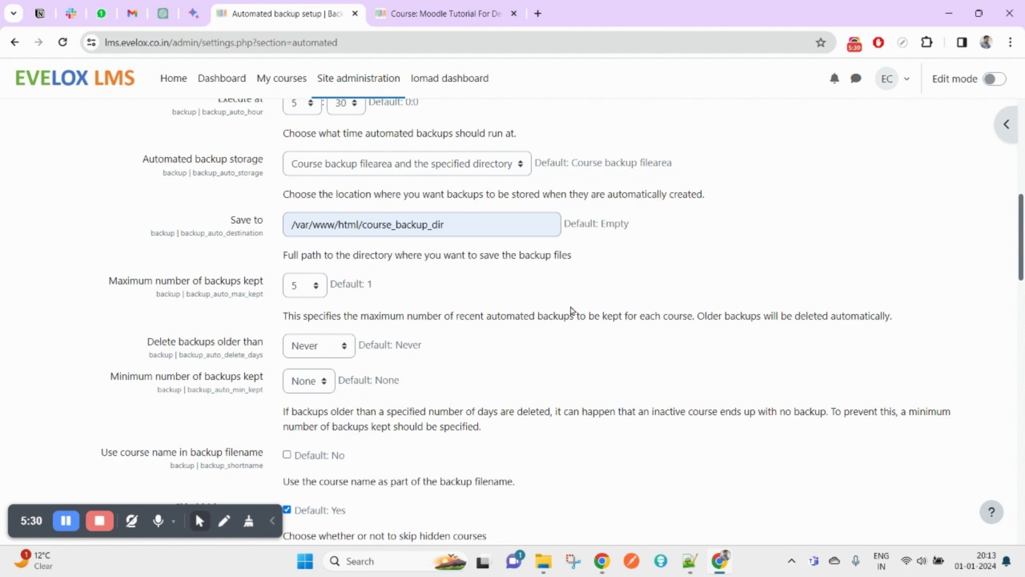
Step: Review the day ranges offered for Delete backups older than without changing the selection
scroll(332, 351, down, 1)
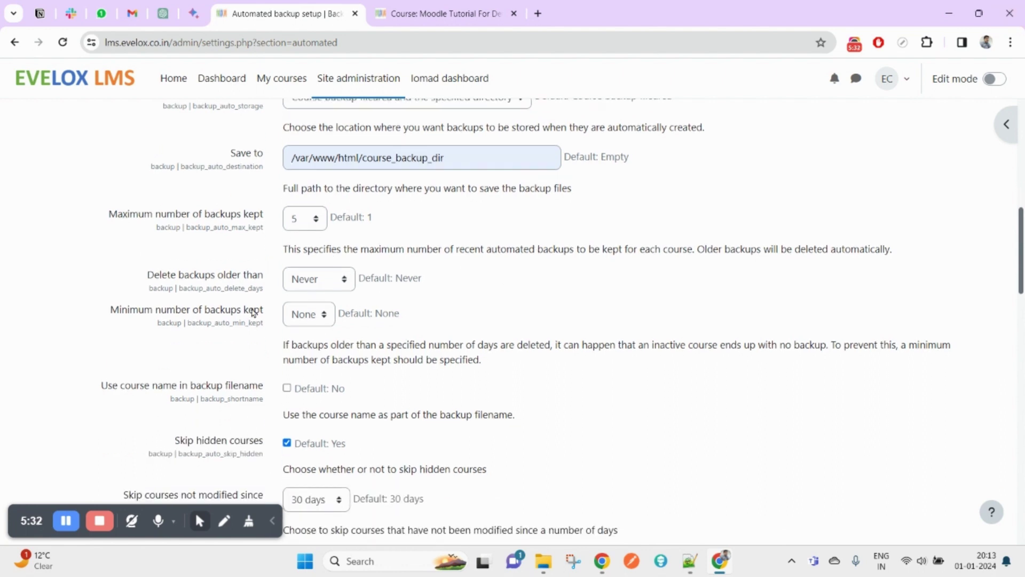
drag(148, 277, 318, 284)
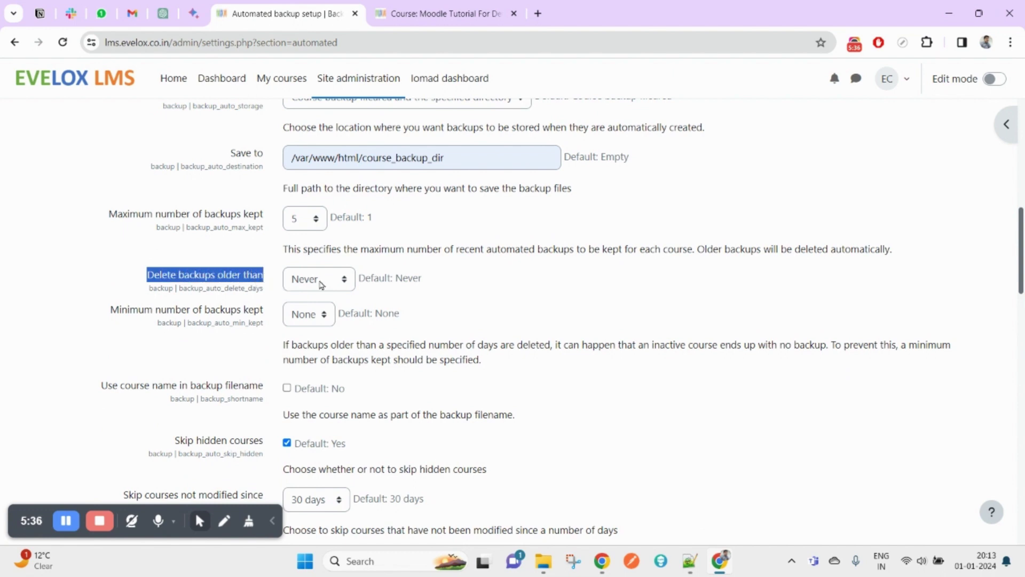
click(321, 283)
click(434, 291)
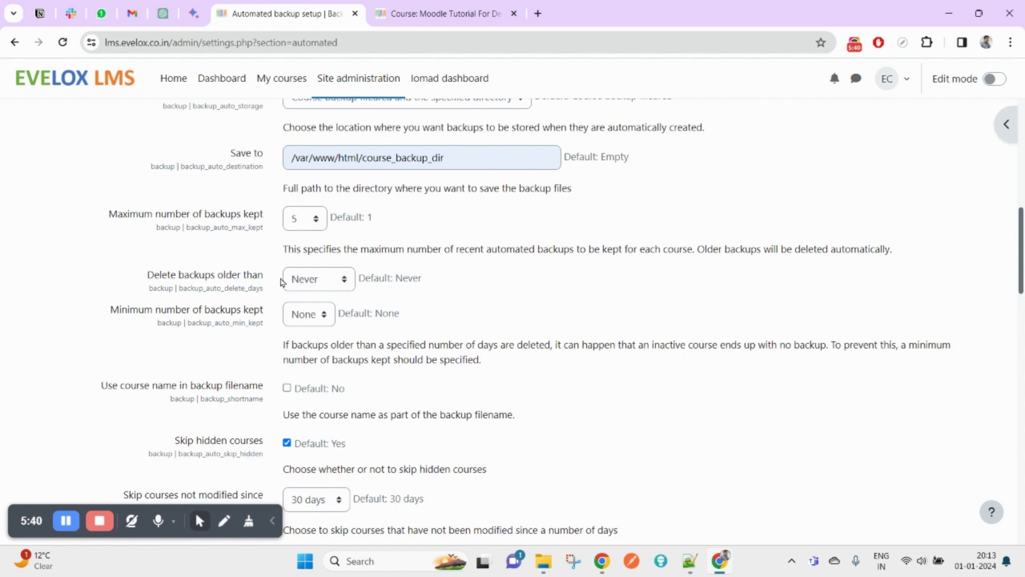
click(317, 280)
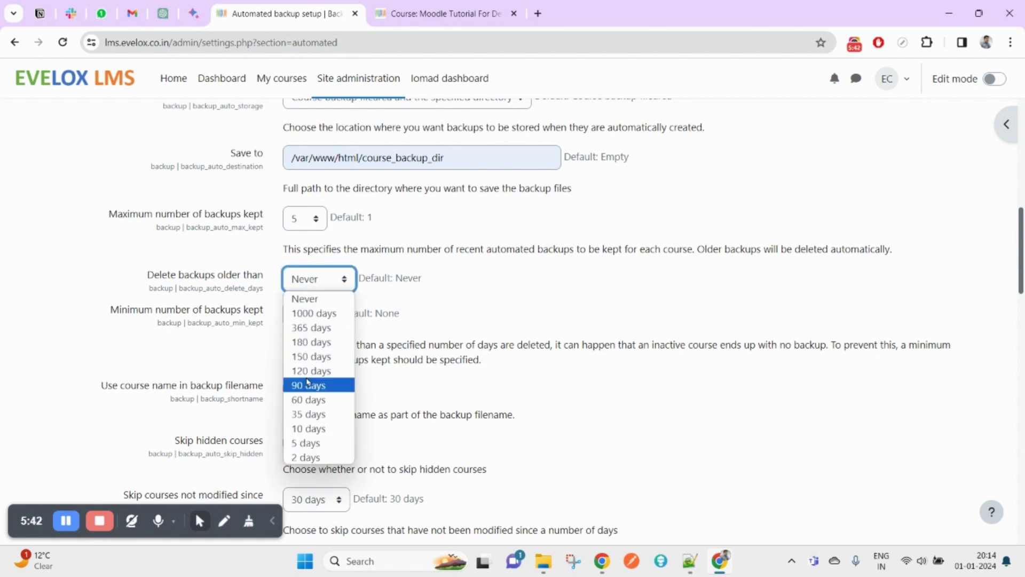
click(469, 299)
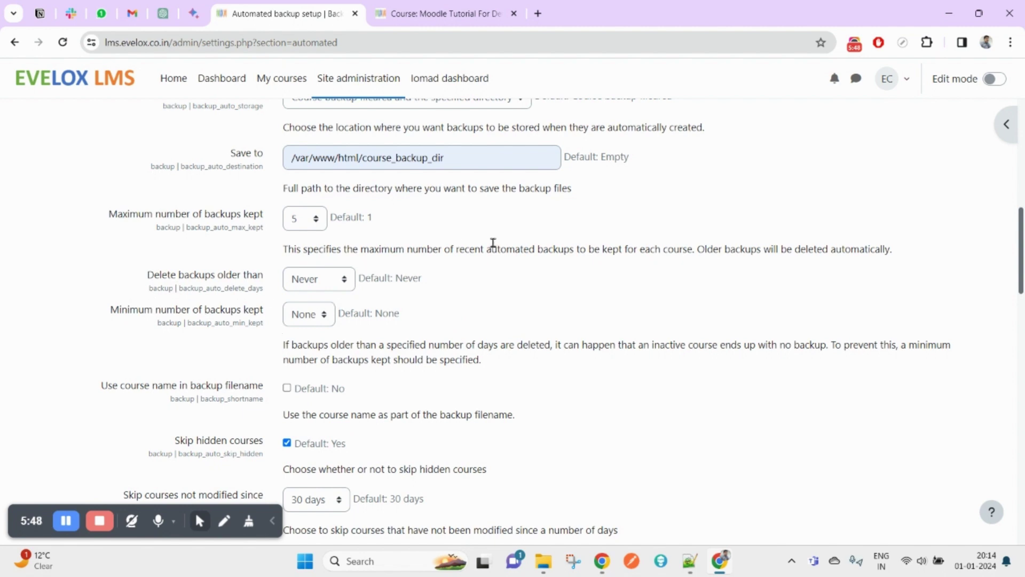
Step: Read the description under Maximum number of backups kept, including the part about automatic deletion of older backups
triple_click(109, 214)
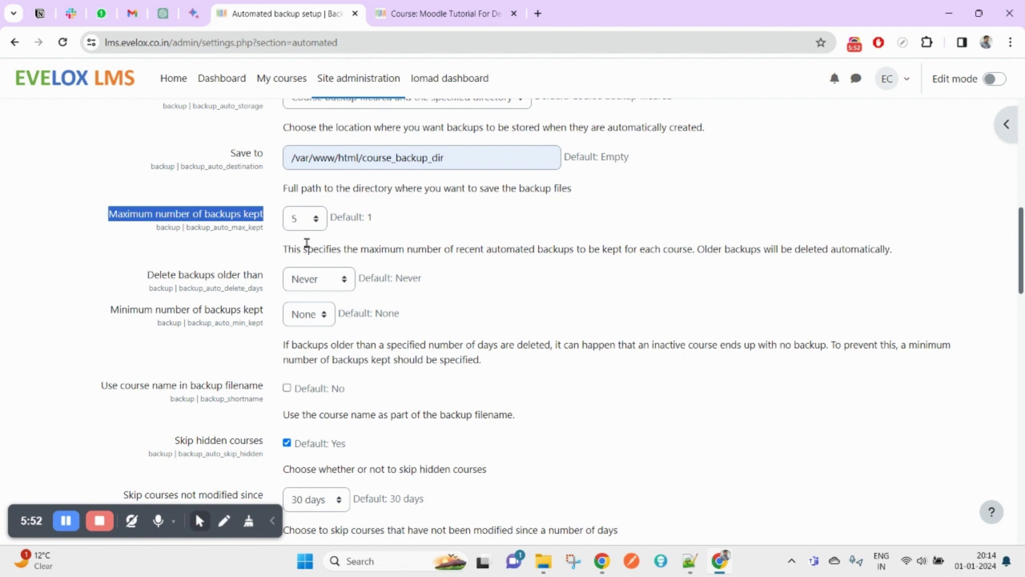
drag(297, 251, 563, 252)
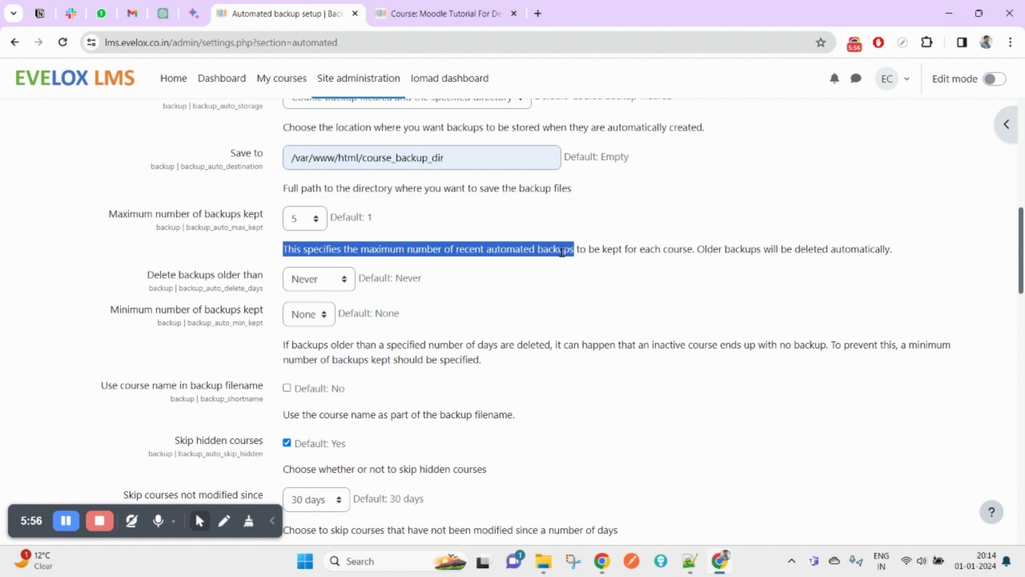
drag(693, 250, 538, 249)
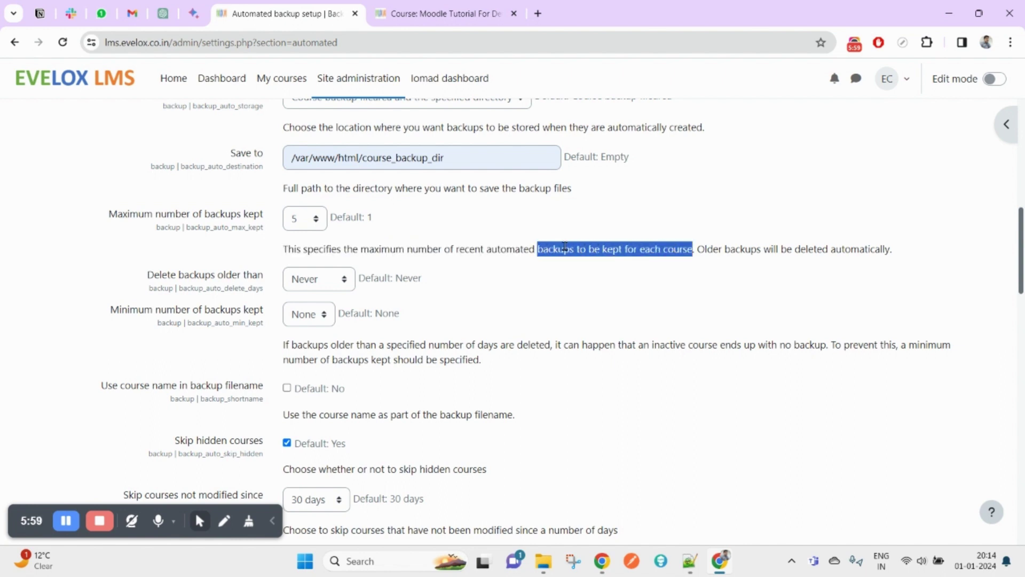
double_click(709, 250)
drag(708, 251, 832, 251)
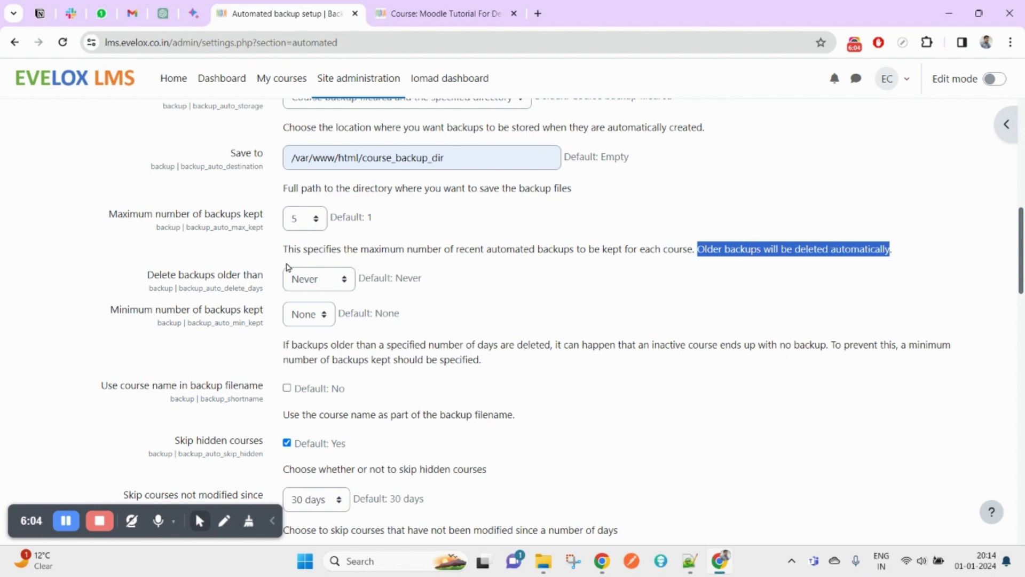
Step: Set Delete backups older than to 10 days
click(318, 284)
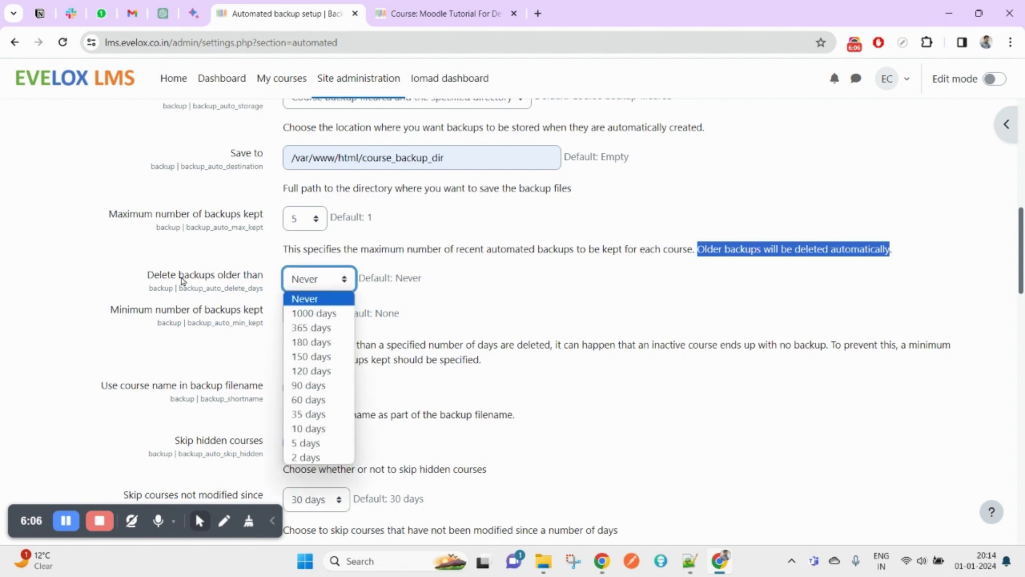
click(160, 277)
drag(160, 278, 258, 277)
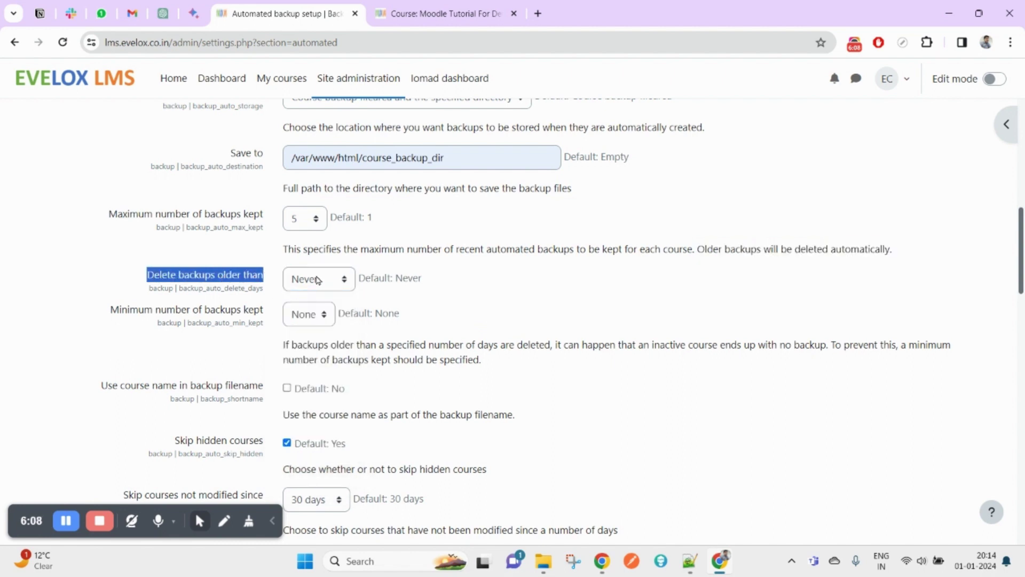
click(317, 280)
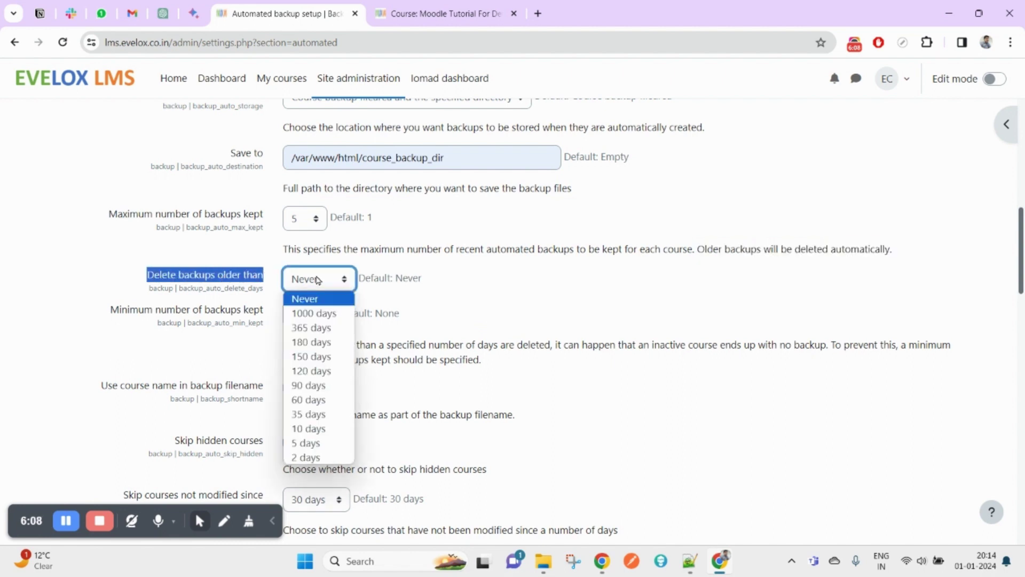
click(318, 429)
click(429, 282)
drag(394, 279, 413, 278)
Step: Examine the Minimum number of backups kept setting together with Maximum number of backups kept
double_click(122, 311)
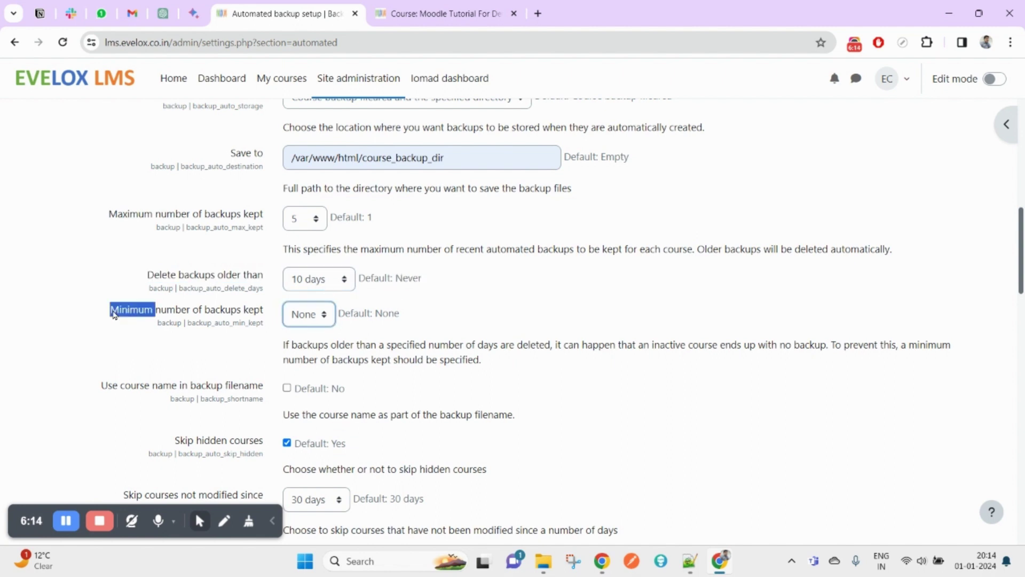
drag(141, 317, 253, 315)
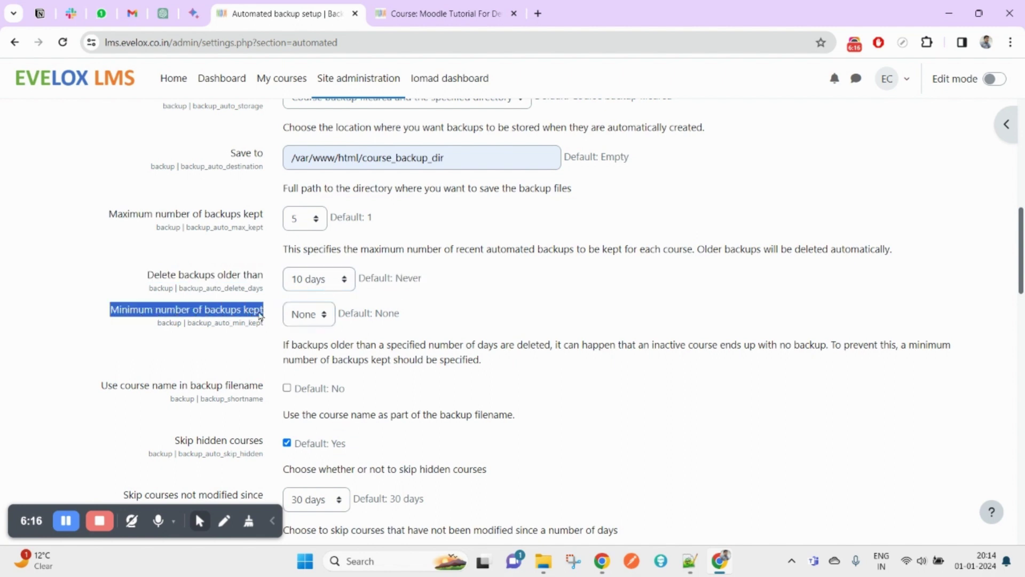
mouse_move(110, 213)
mouse_down()
mouse_move(464, 326)
mouse_move(117, 214)
mouse_up()
click(256, 336)
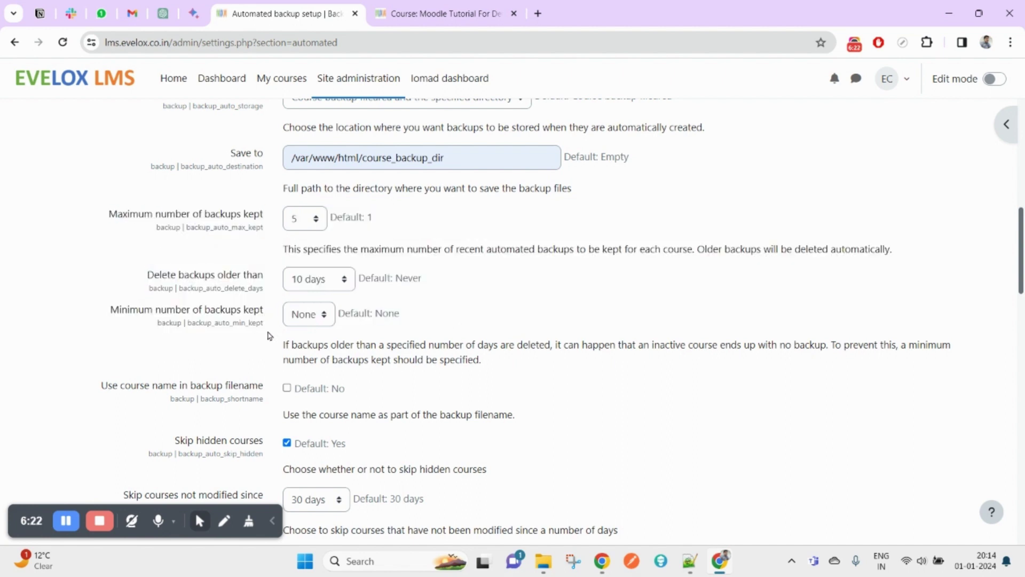
Step: Set Delete backups older than to Never and enable Use course name in backup filename
click(312, 283)
click(309, 297)
scroll(394, 309, down, 1)
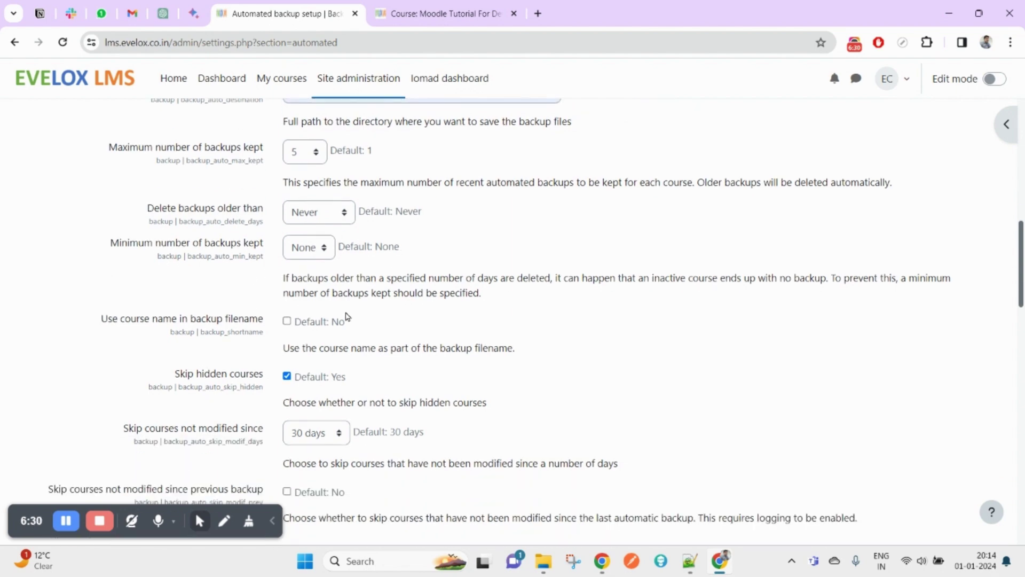
scroll(353, 288, down, 2)
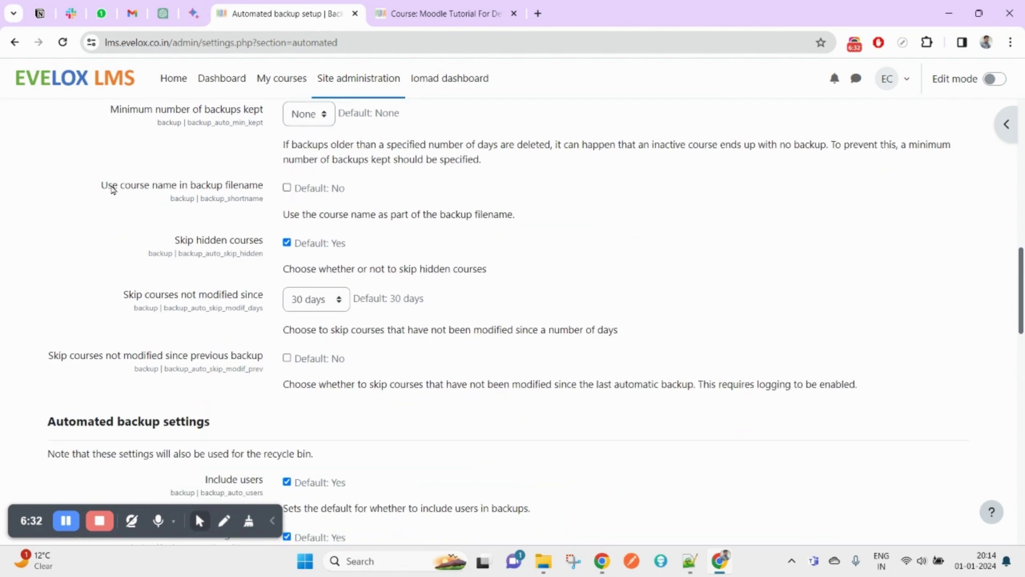
click(287, 188)
Step: Review the Skip courses not modified since setting alongside the weekday schedule for automated backups
drag(124, 295, 265, 296)
click(321, 300)
click(551, 330)
scroll(552, 330, up, 15)
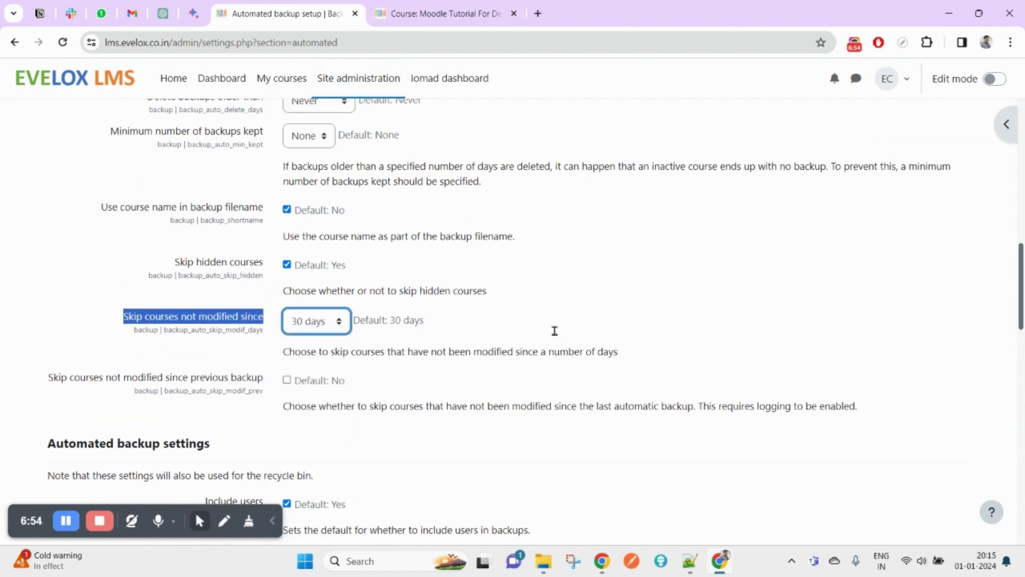
scroll(547, 343, down, 4)
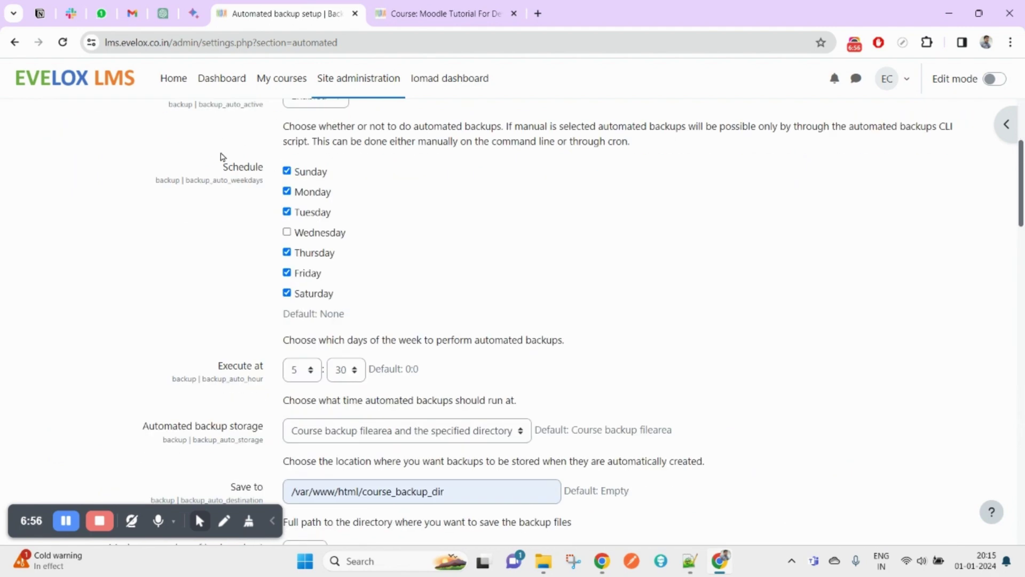
scroll(405, 316, down, 15)
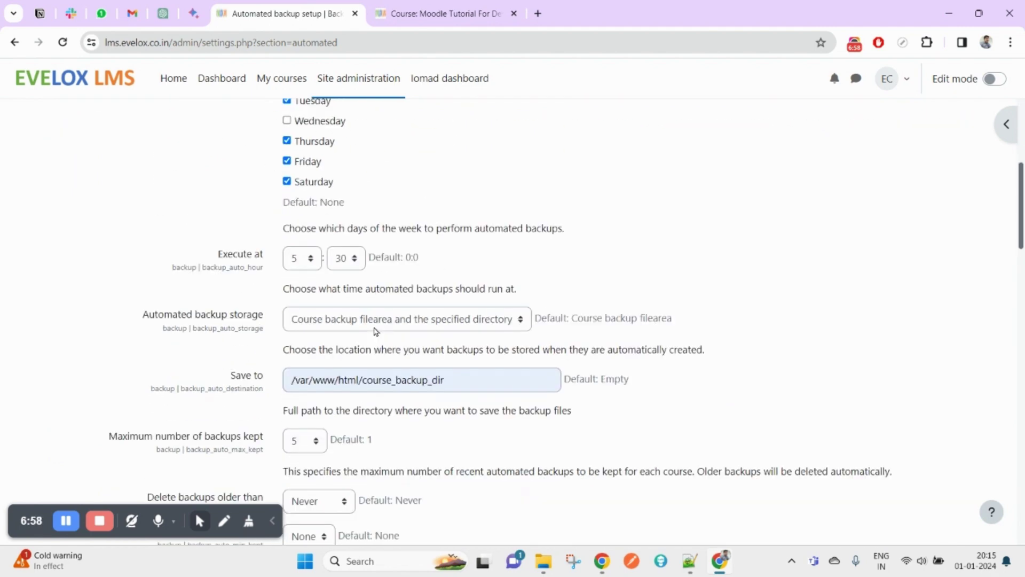
scroll(373, 332, up, 4)
Step: Set Skip courses not modified since to 3 days
click(327, 235)
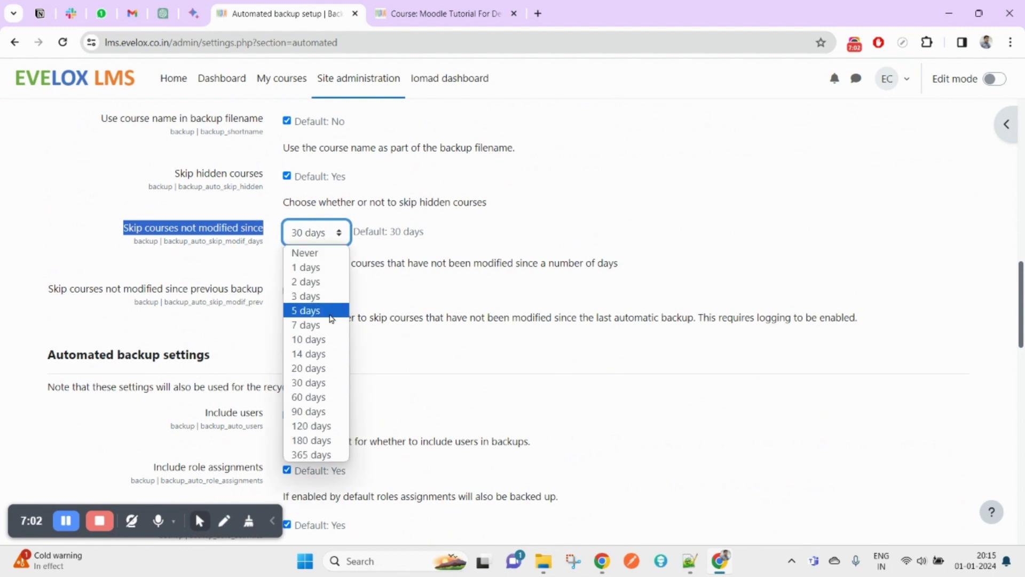
click(395, 293)
click(313, 236)
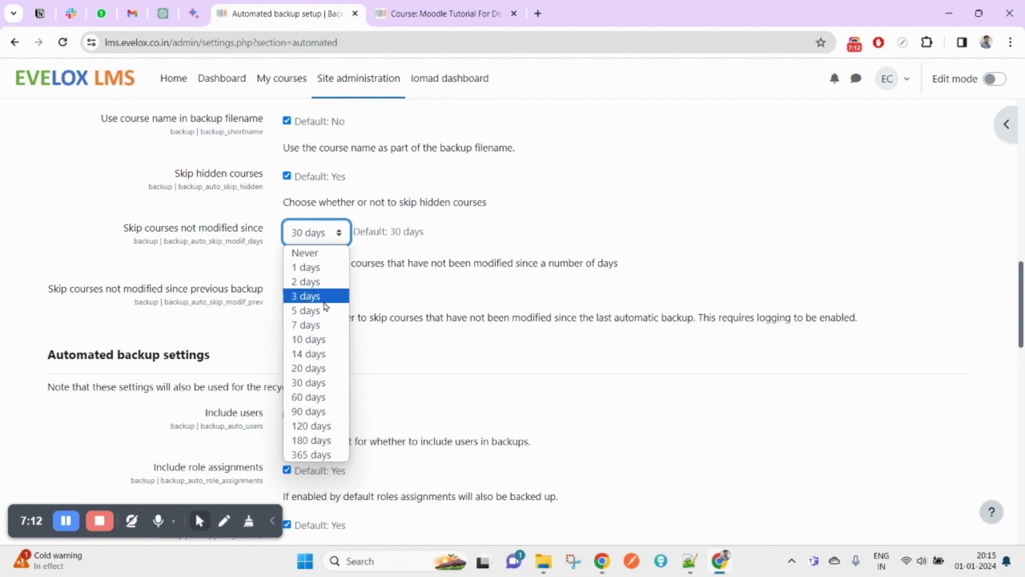
click(306, 297)
double_click(134, 233)
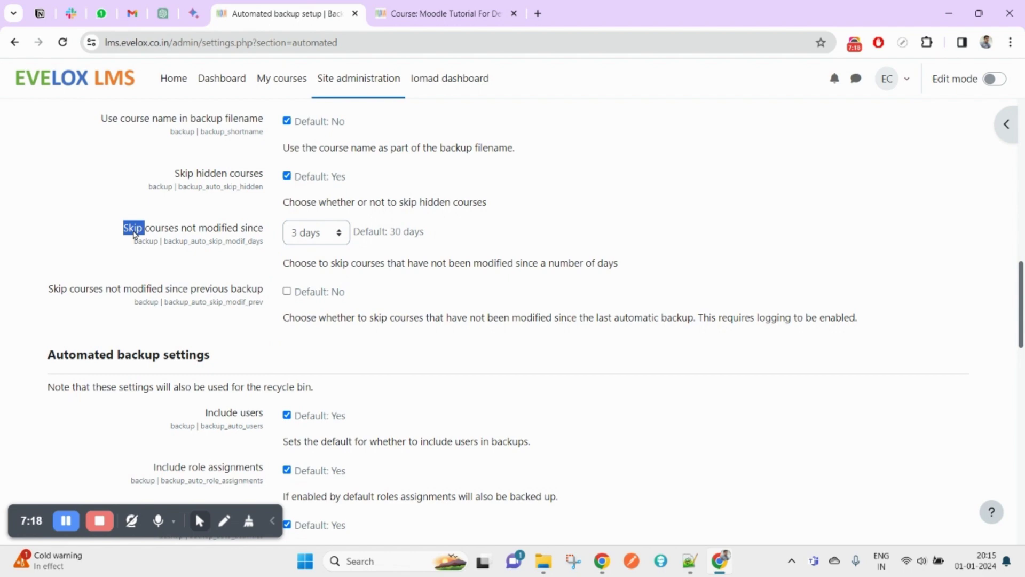
Step: Check the backup schedule against Skip courses not modified since previous backup, and enable that option
scroll(295, 225, up, 15)
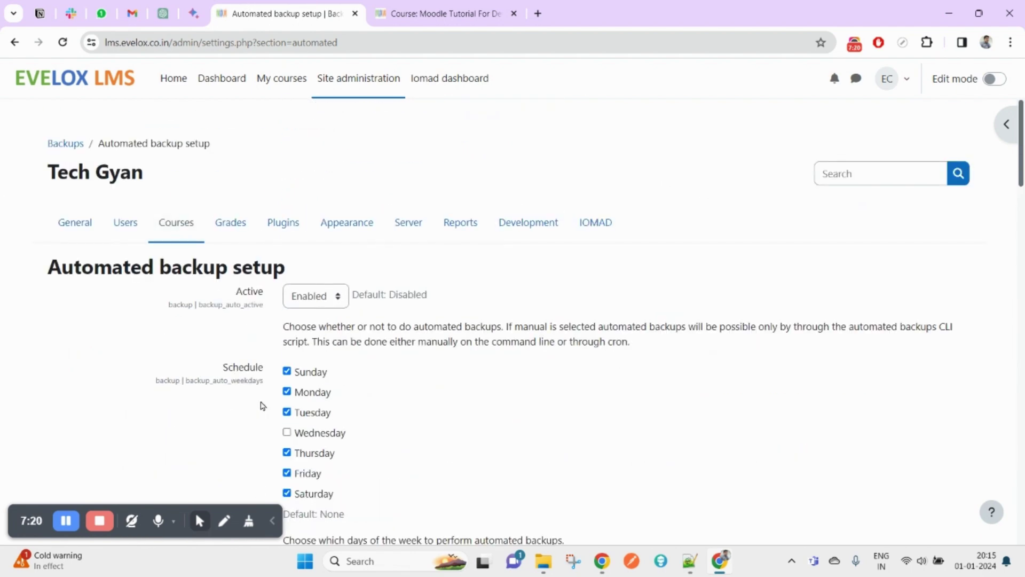
scroll(299, 407, down, 15)
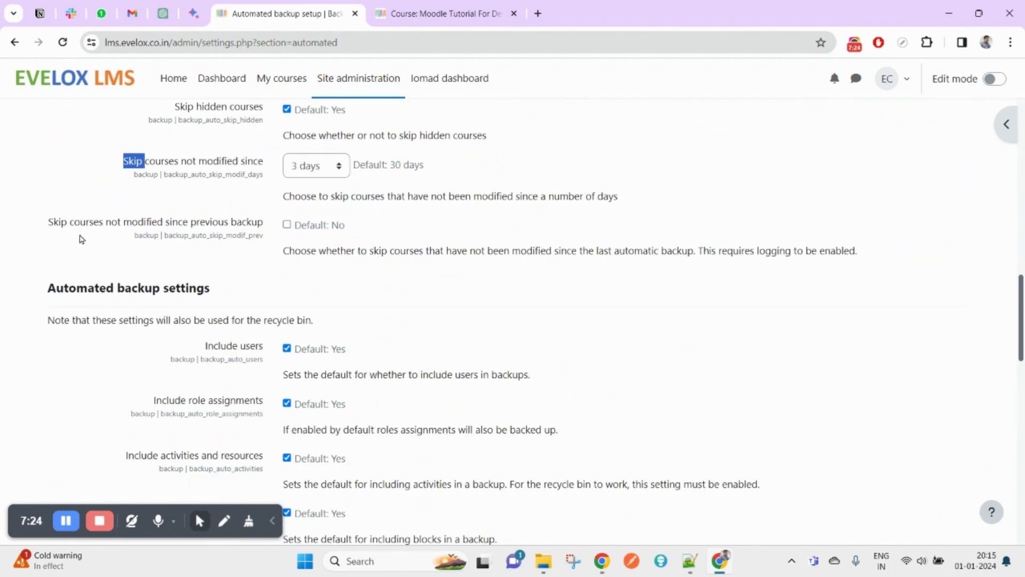
double_click(59, 223)
drag(60, 229, 240, 228)
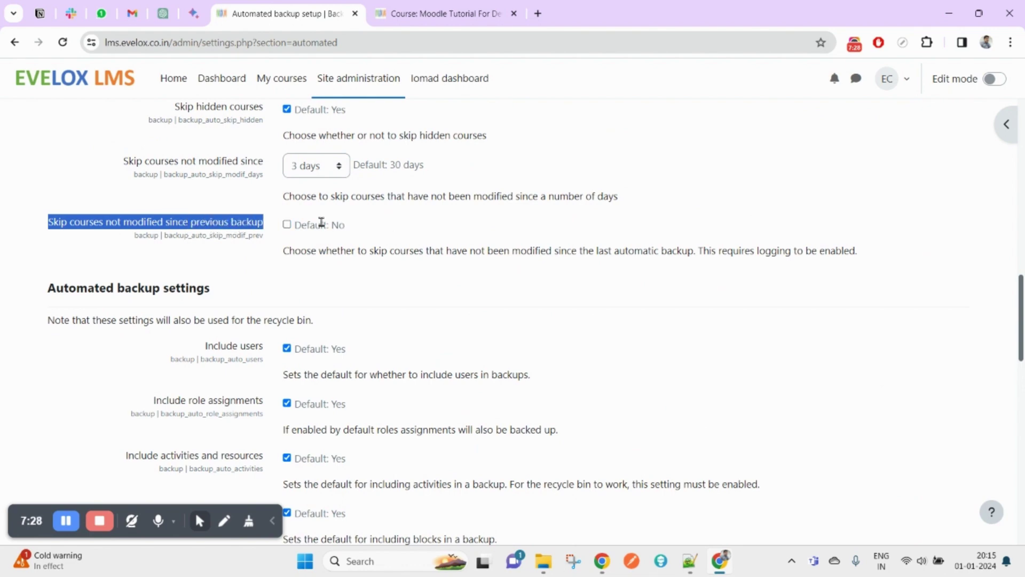
scroll(392, 225, up, 15)
scroll(387, 248, up, 4)
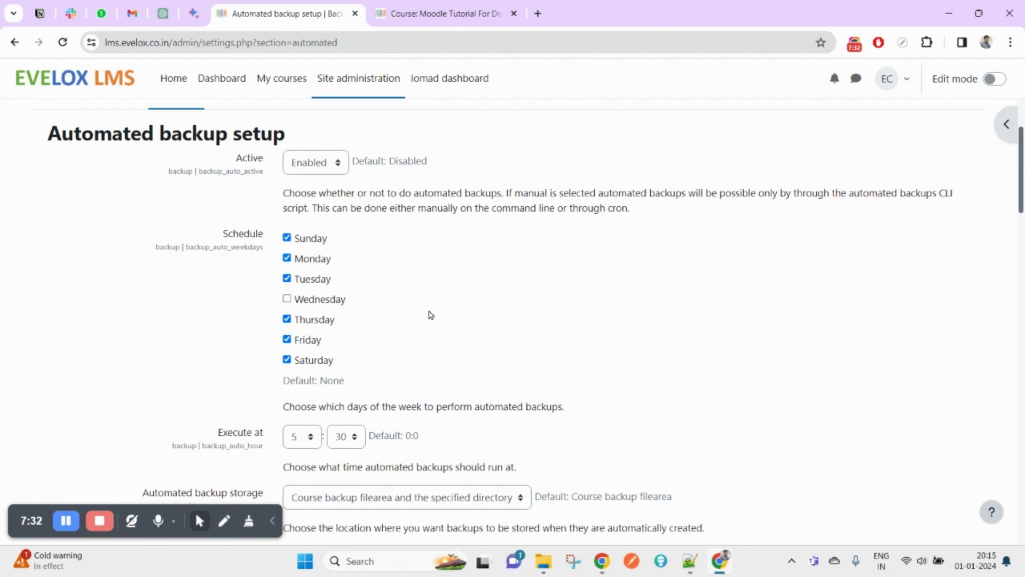
scroll(431, 315, down, 18)
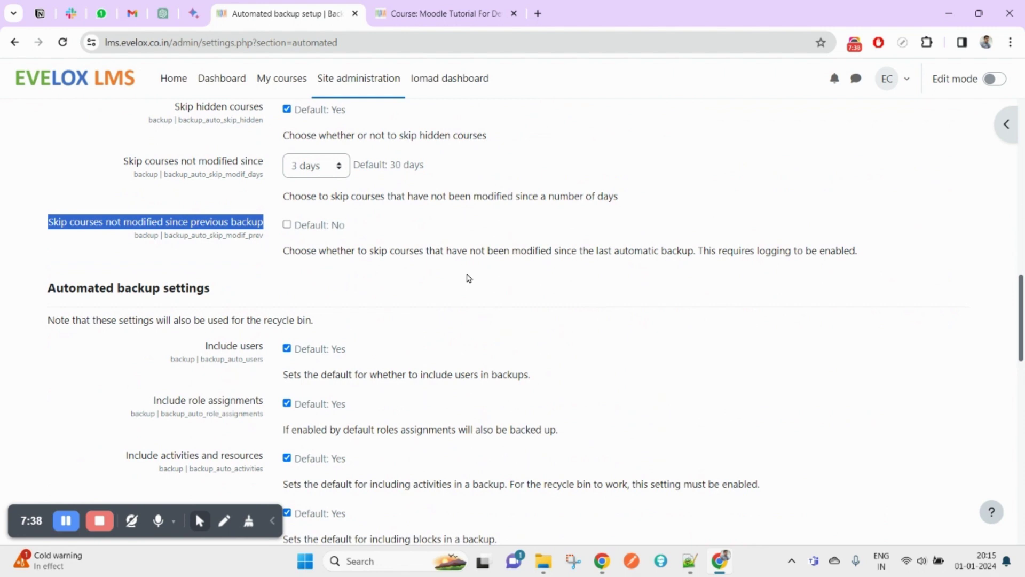
click(287, 225)
click(191, 250)
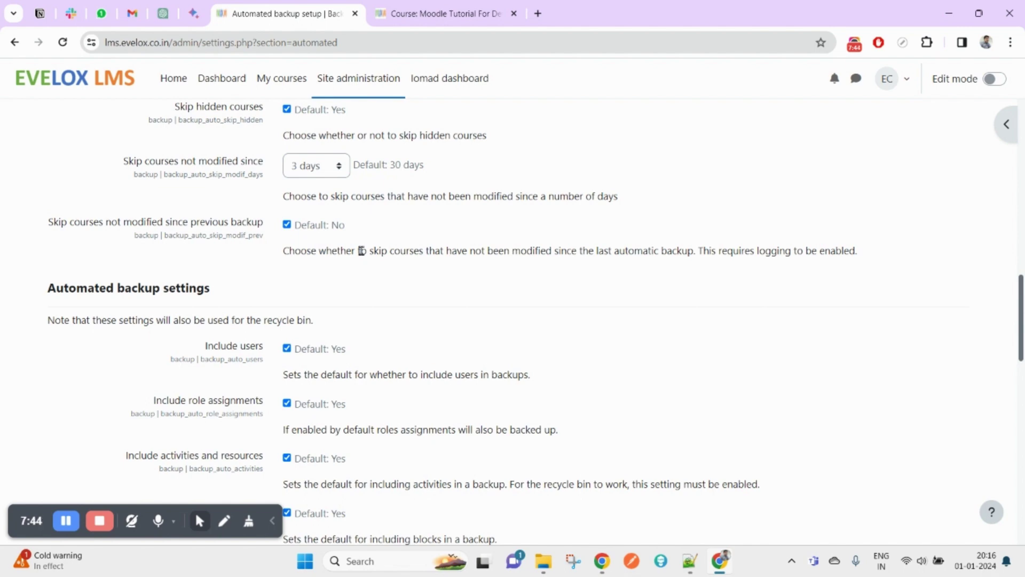
Step: Read the note about the recycle bin under Automated backup settings
scroll(560, 335, down, 2)
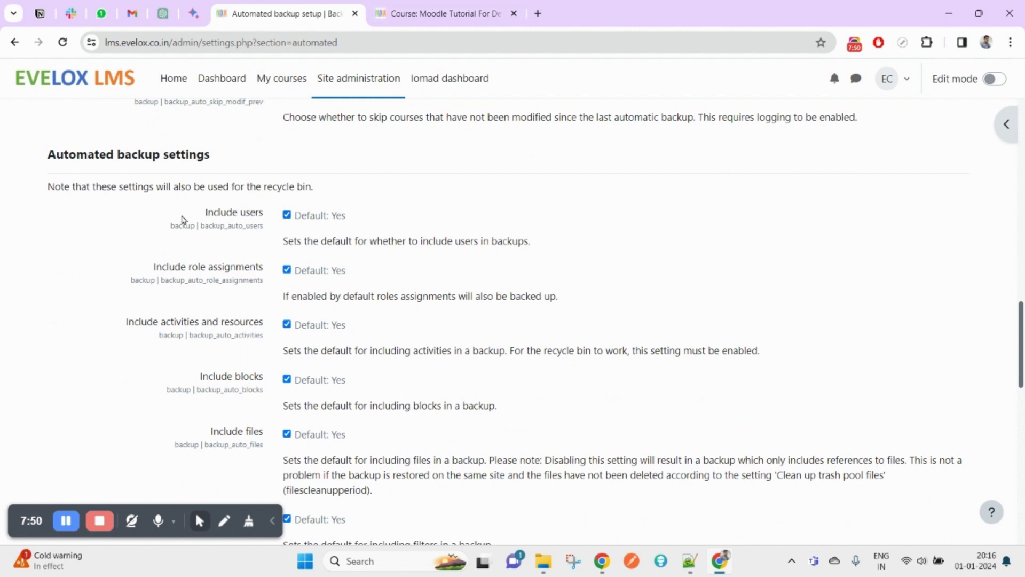
drag(47, 187, 380, 192)
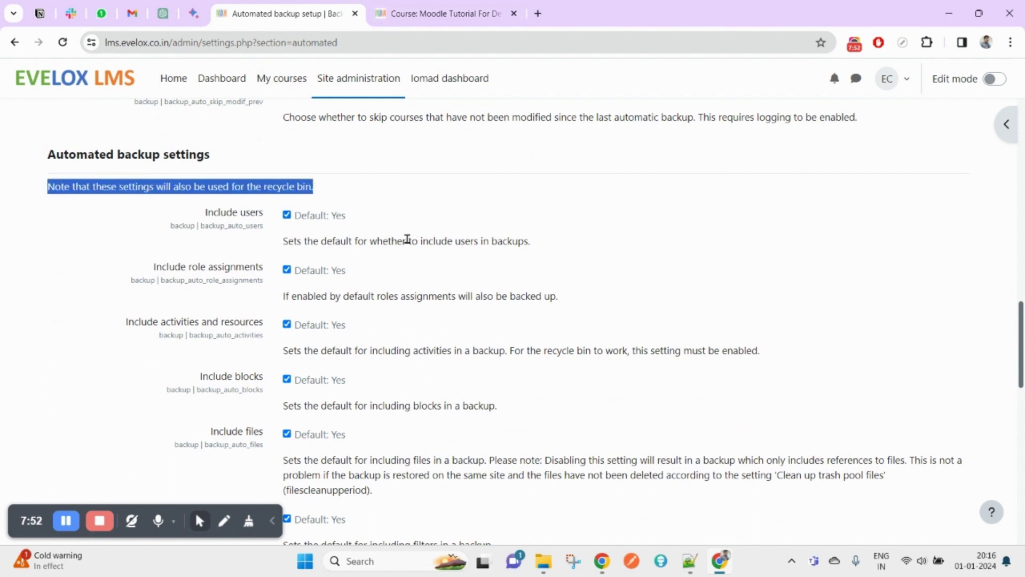
scroll(384, 284, down, 1)
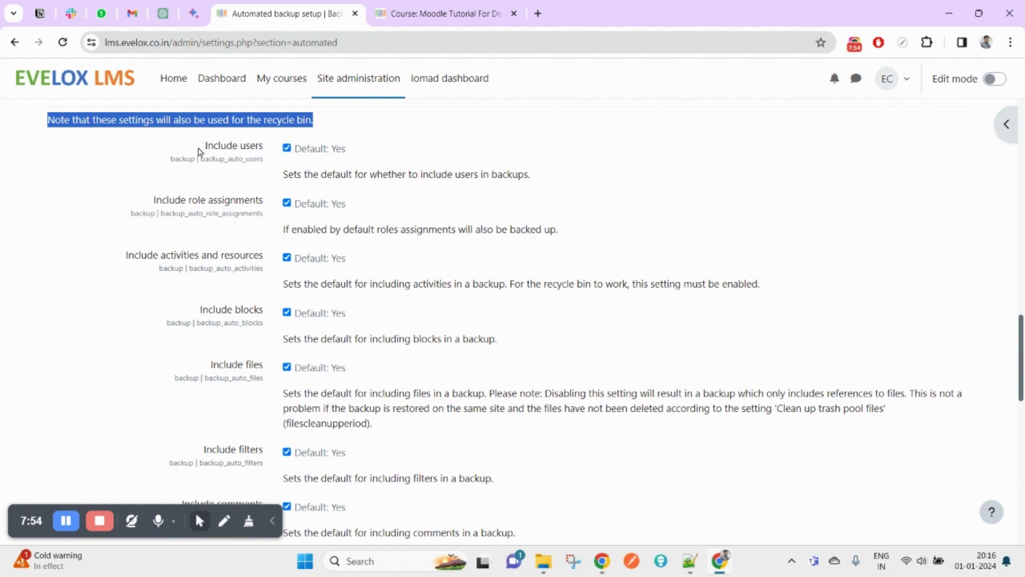
Step: View the enrolled users of the Moodle Tutorial For Developers course and return to the automated backup setup
click(446, 13)
scroll(294, 278, up, 1)
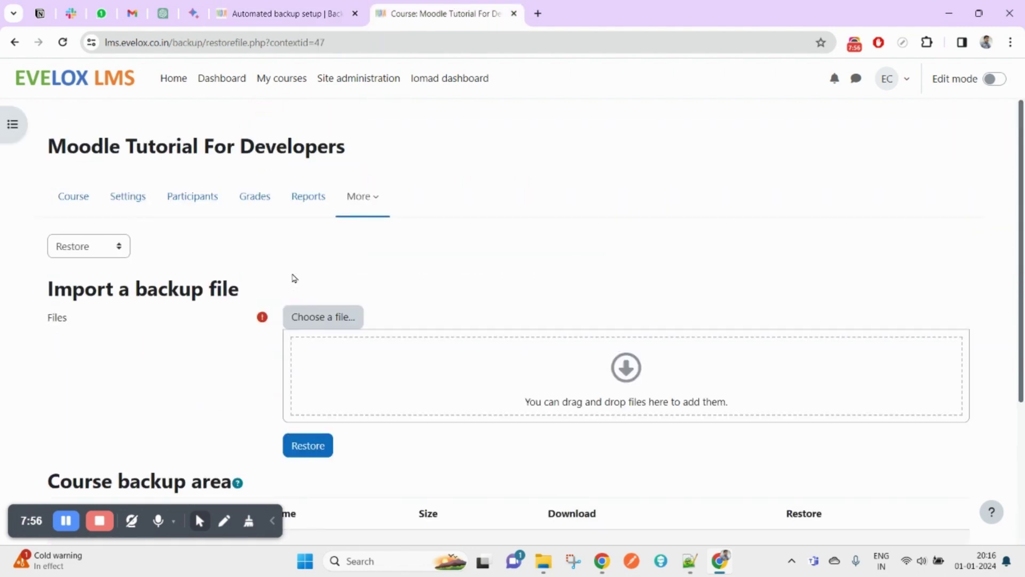
click(195, 200)
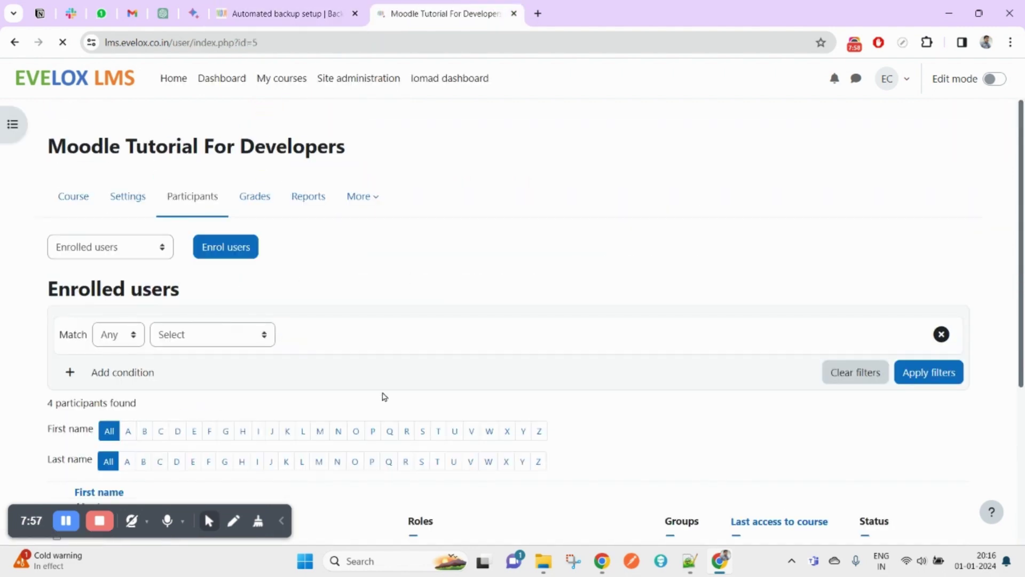
scroll(389, 453, down, 4)
scroll(740, 425, up, 3)
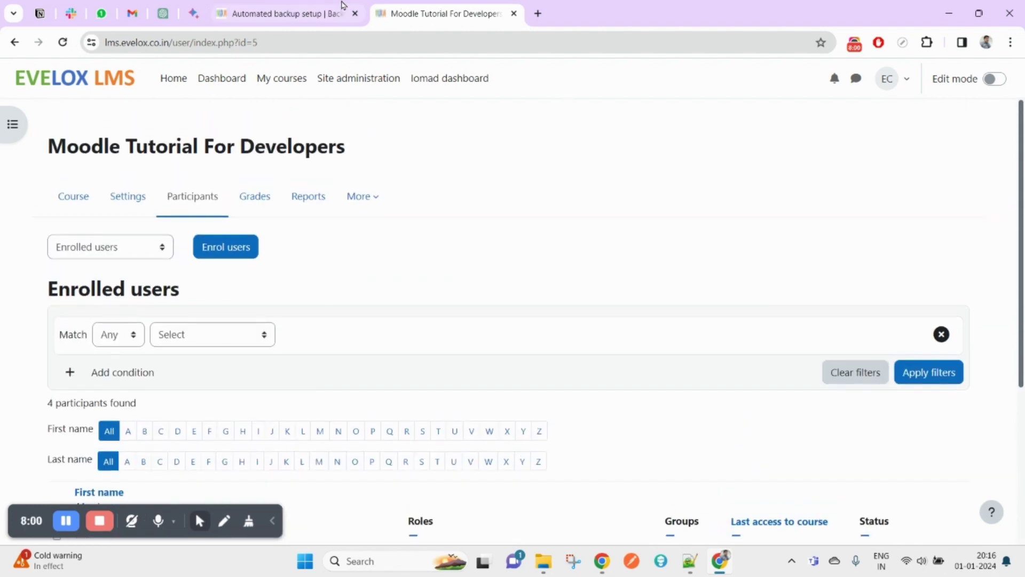
click(331, 11)
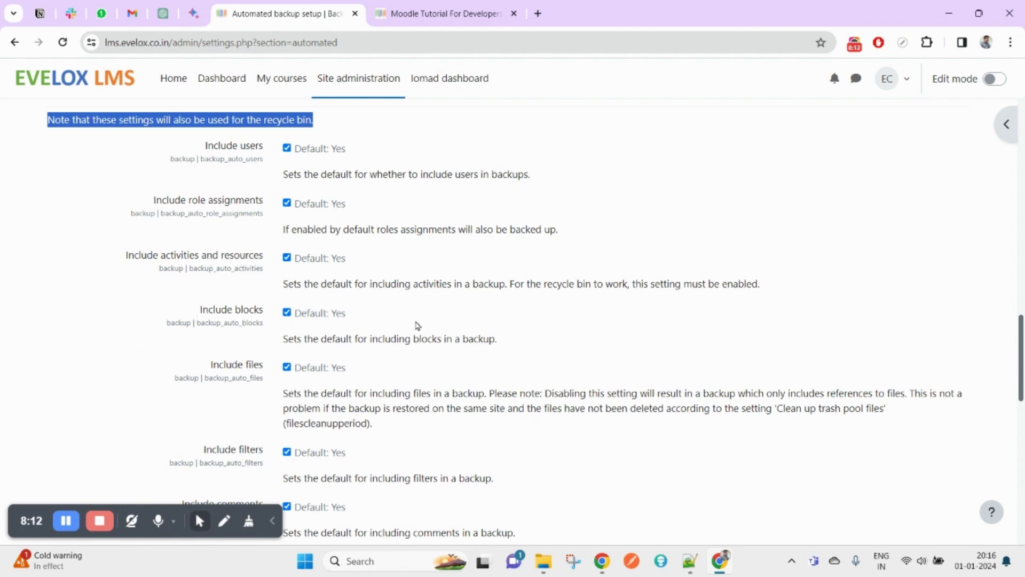
Step: Review the Include options under Automated backup settings and save the automated backup configuration
scroll(418, 326, down, 4)
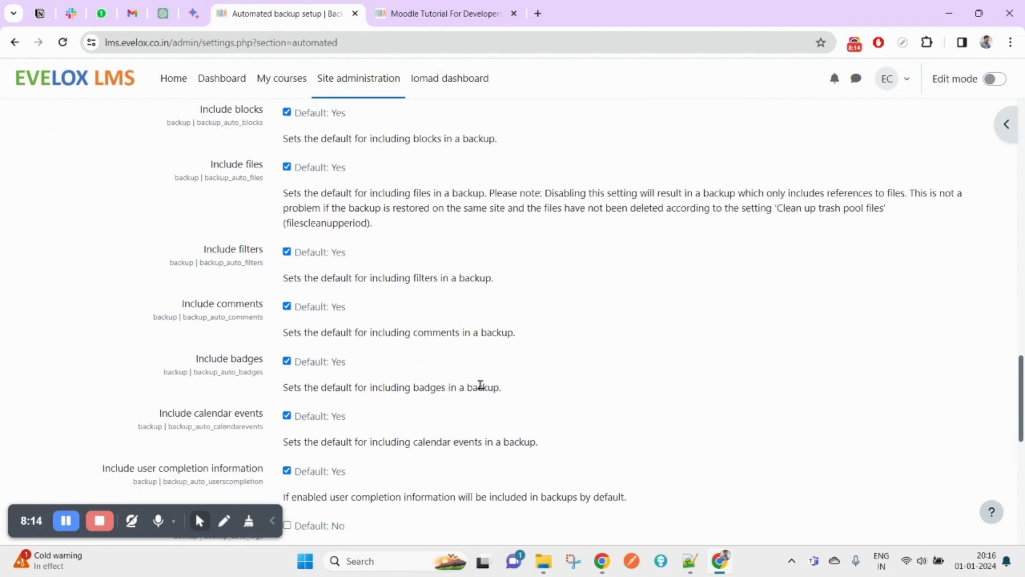
scroll(479, 385, down, 6)
scroll(506, 393, down, 3)
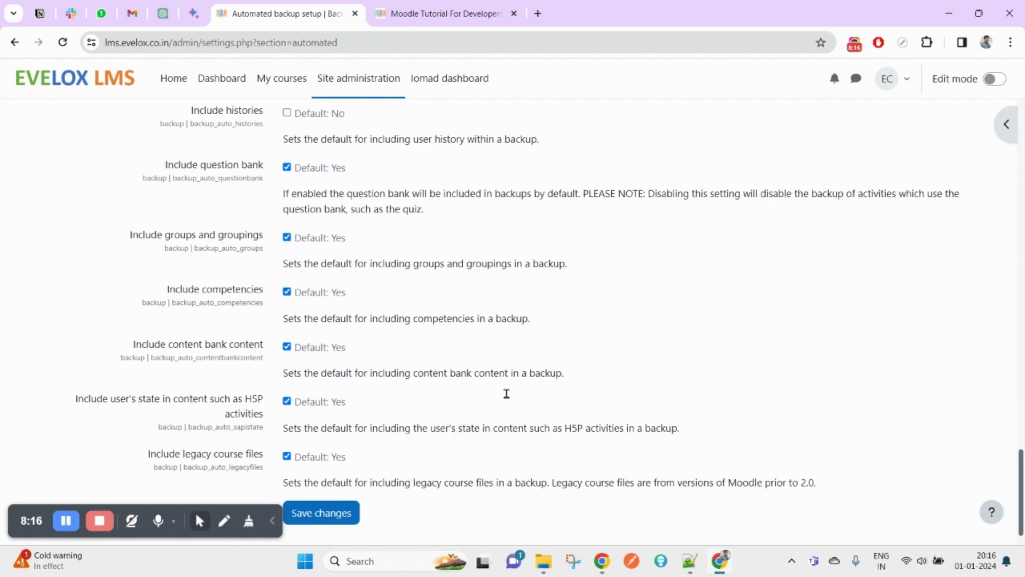
scroll(506, 393, up, 13)
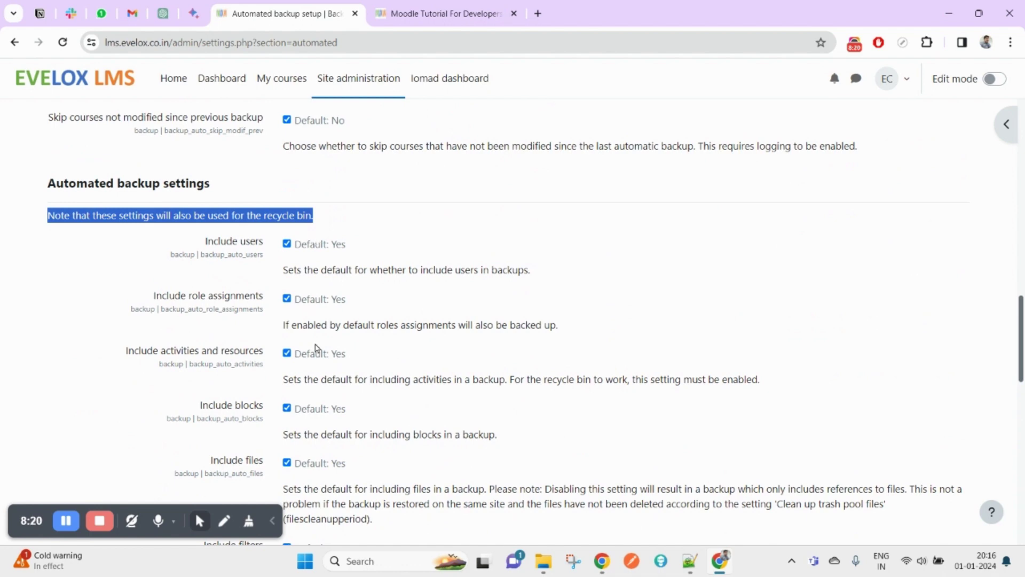
scroll(418, 353, down, 13)
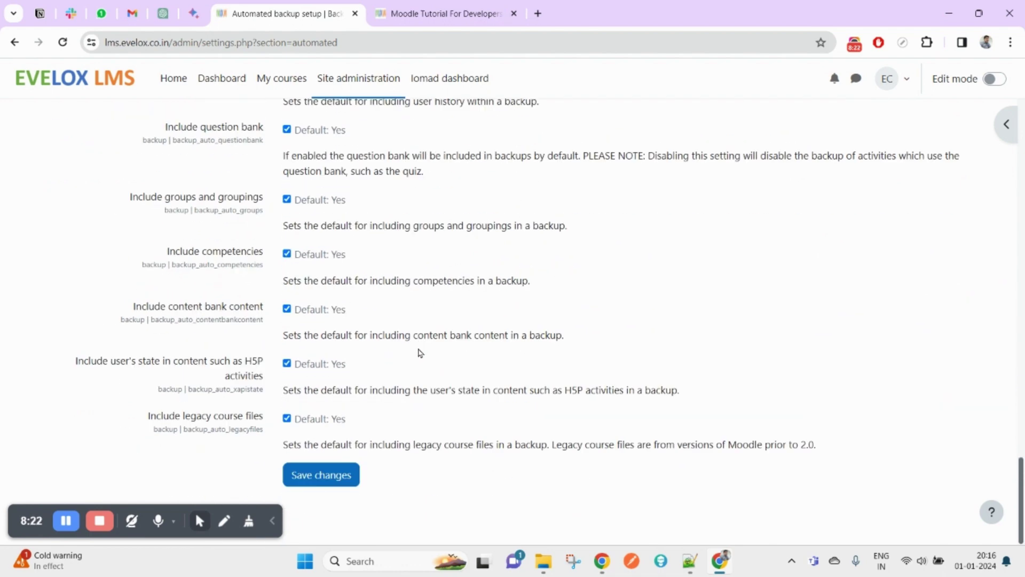
click(331, 475)
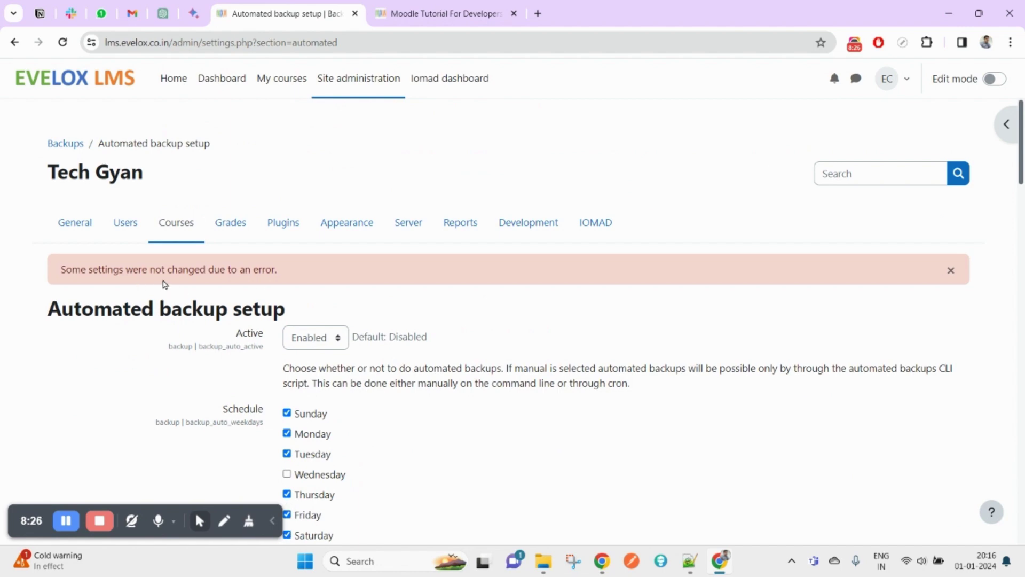
Step: Locate the Save to setting and read the validation message shown for its directory path
scroll(229, 287, down, 7)
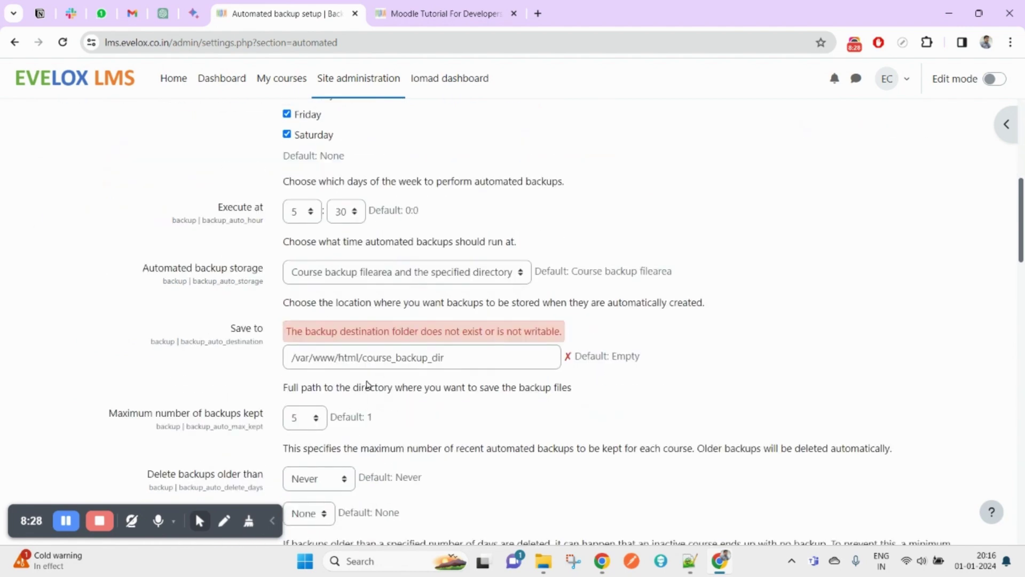
scroll(297, 291, up, 7)
scroll(298, 285, down, 7)
double_click(376, 359)
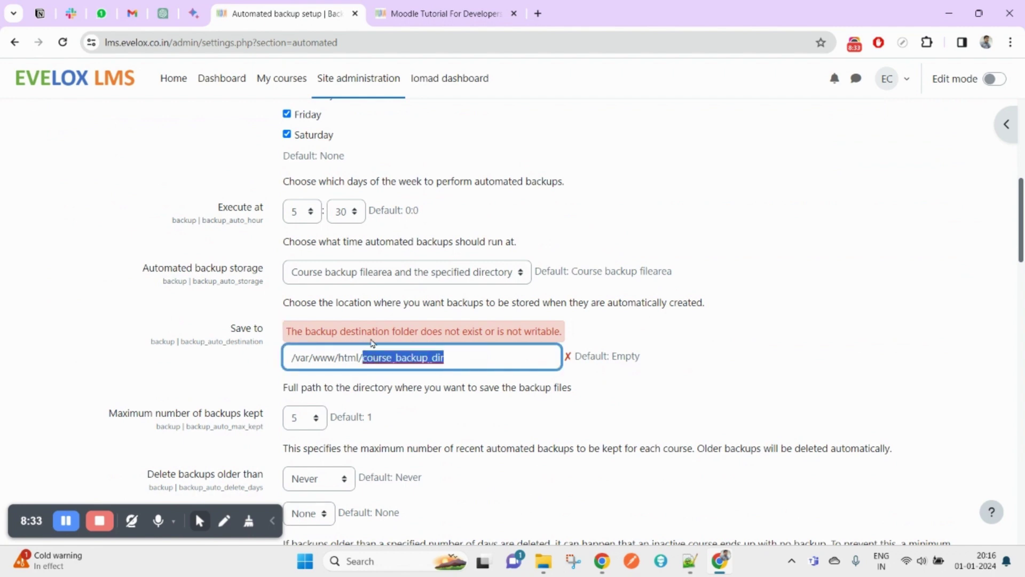
double_click(347, 329)
double_click(542, 332)
drag(542, 332, 307, 333)
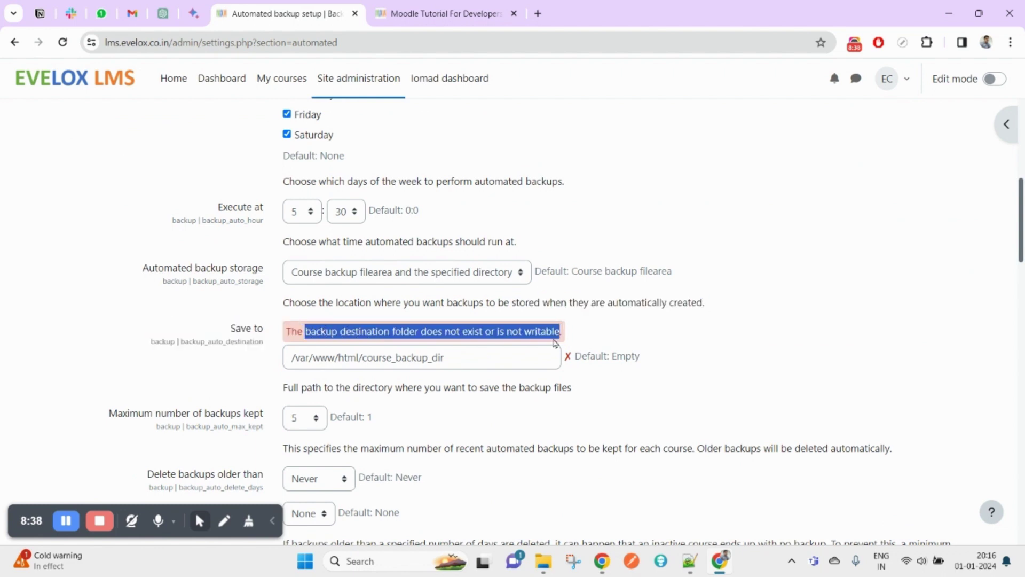
Step: Examine the course_backup_dir folder name in the Save to path and the settings below it
click(499, 358)
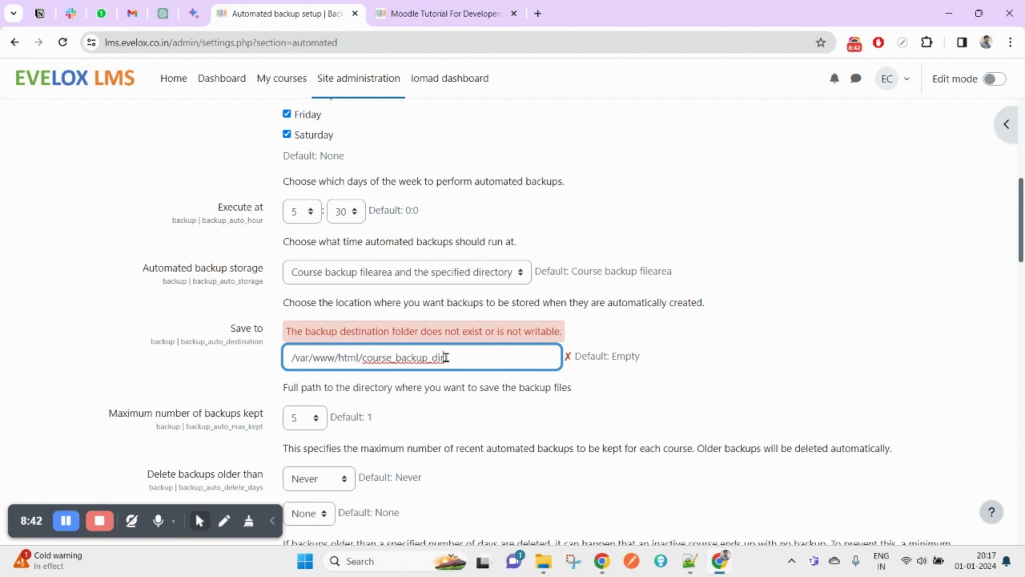
drag(365, 368, 456, 361)
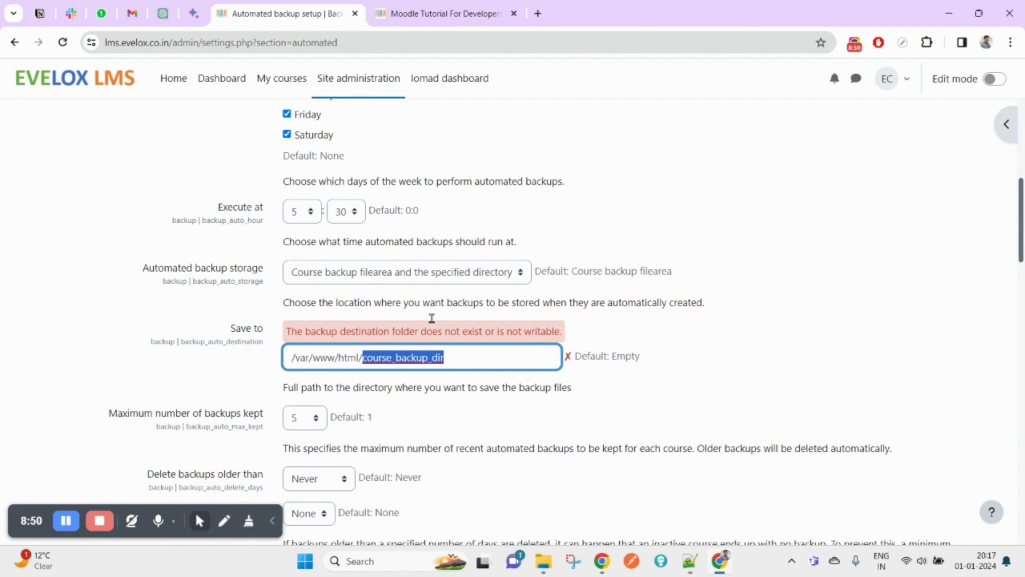
scroll(606, 327, down, 5)
scroll(606, 327, up, 4)
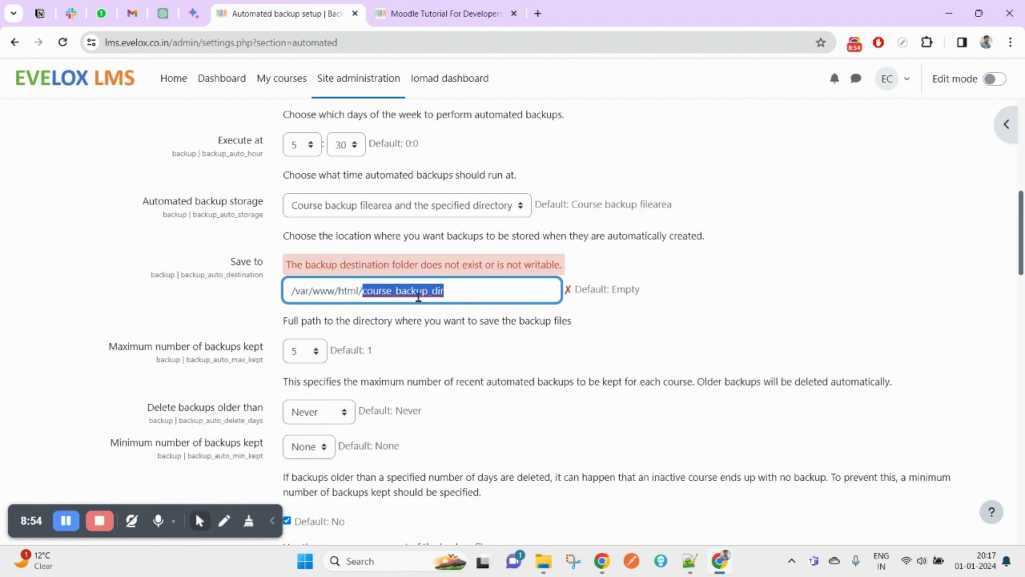
Step: Set the automated backup storage to Course backup filearea and clear the Save to directory path
scroll(470, 352, down, 15)
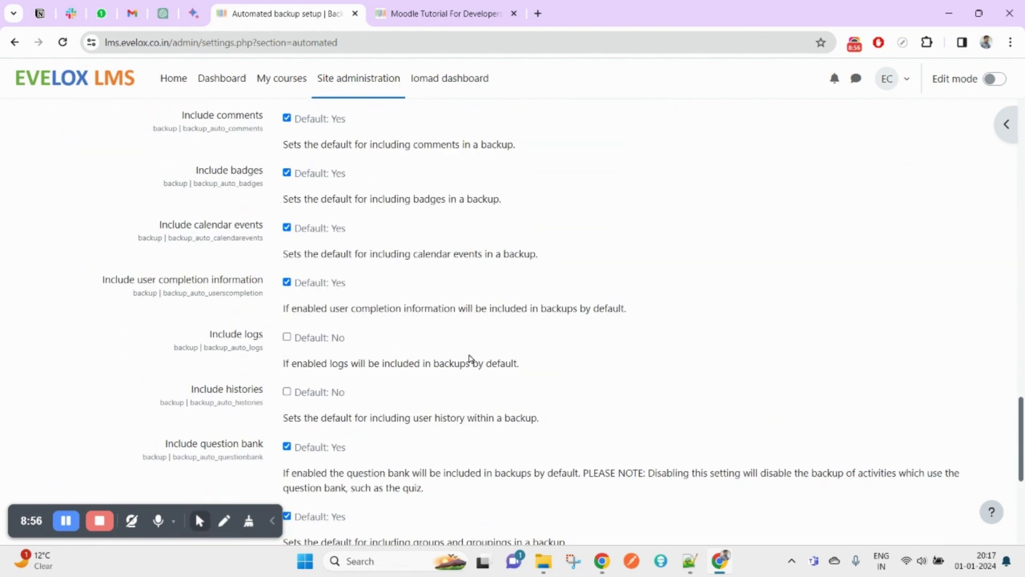
scroll(469, 354, up, 15)
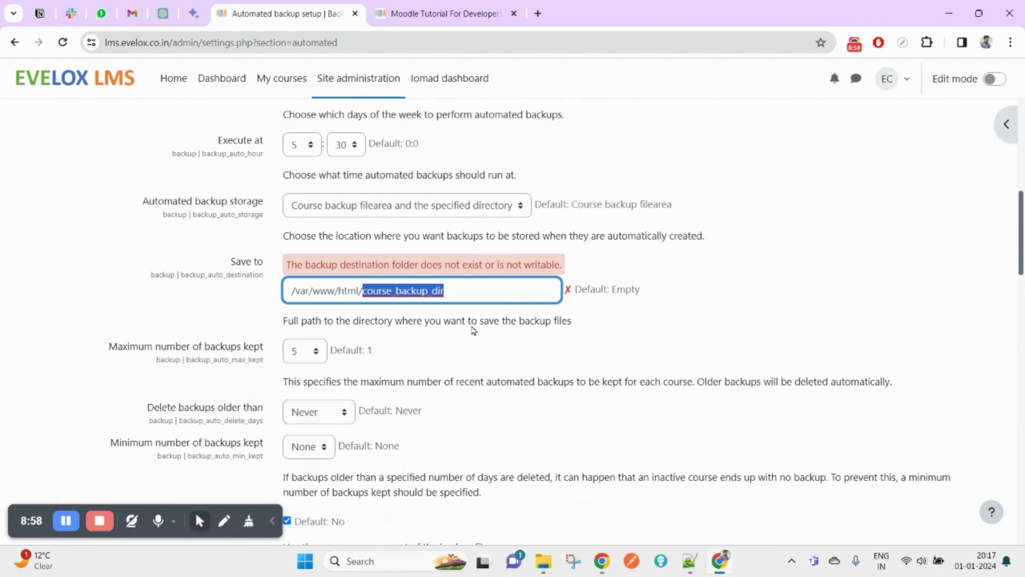
click(400, 207)
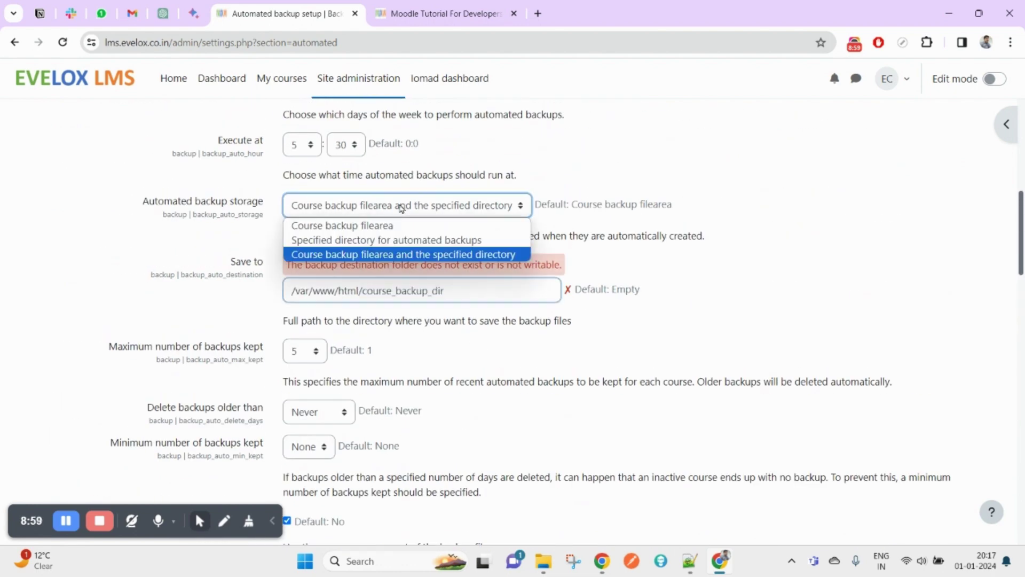
click(339, 230)
triple_click(540, 293)
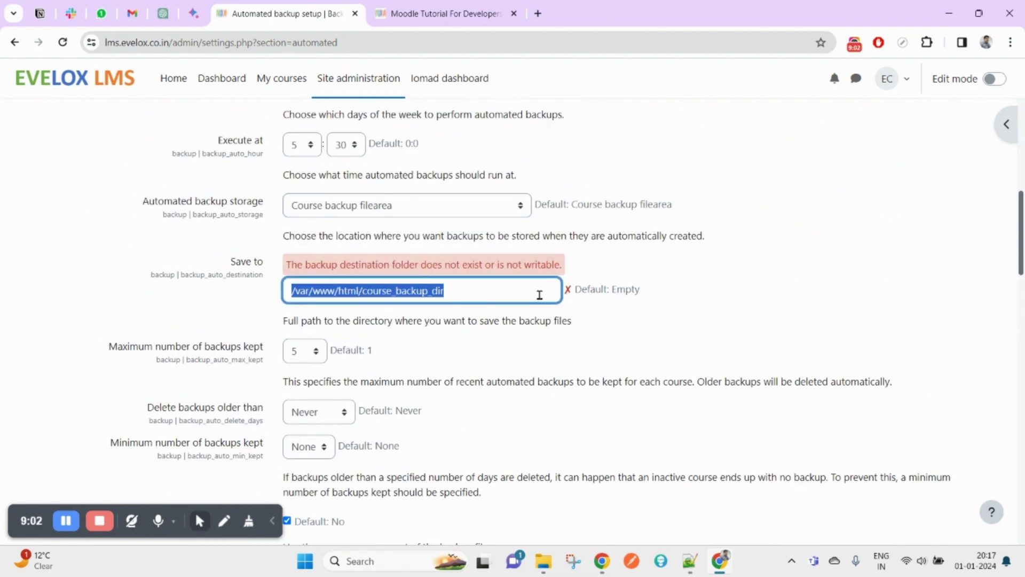
key(BackSpace)
Step: Check the remaining automated backup settings and save the configuration
scroll(540, 294, down, 20)
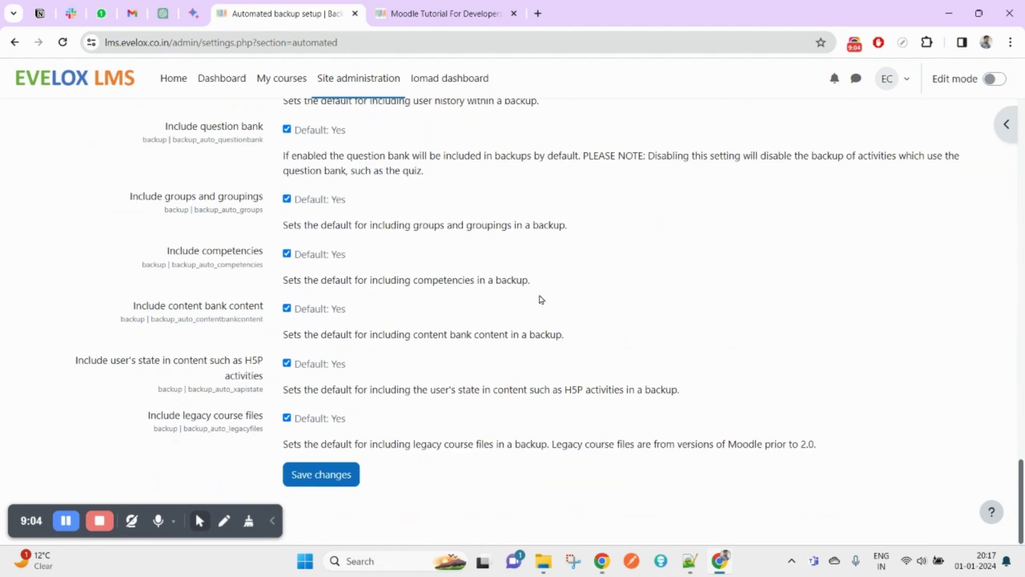
scroll(542, 337, up, 20)
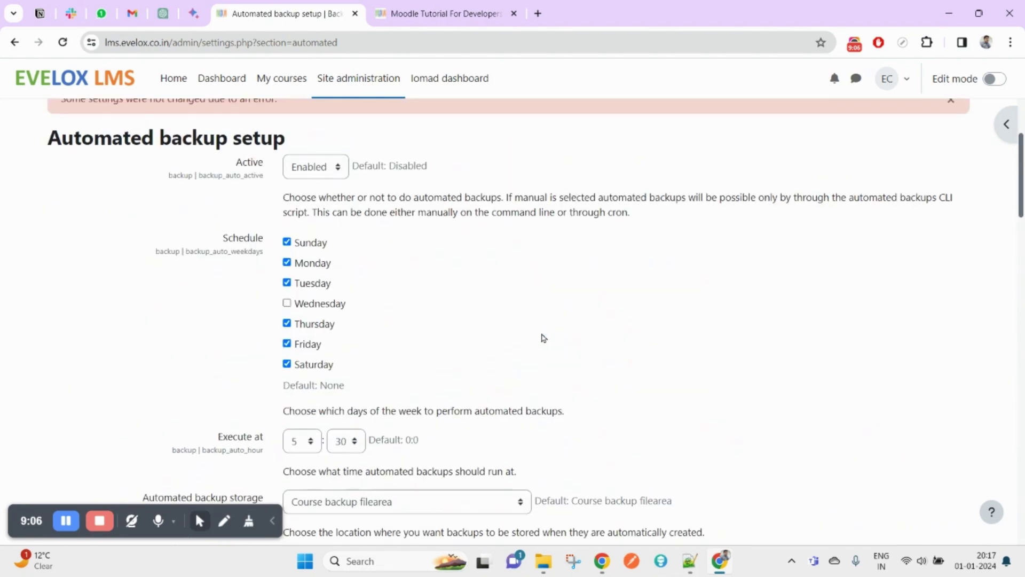
scroll(542, 337, down, 4)
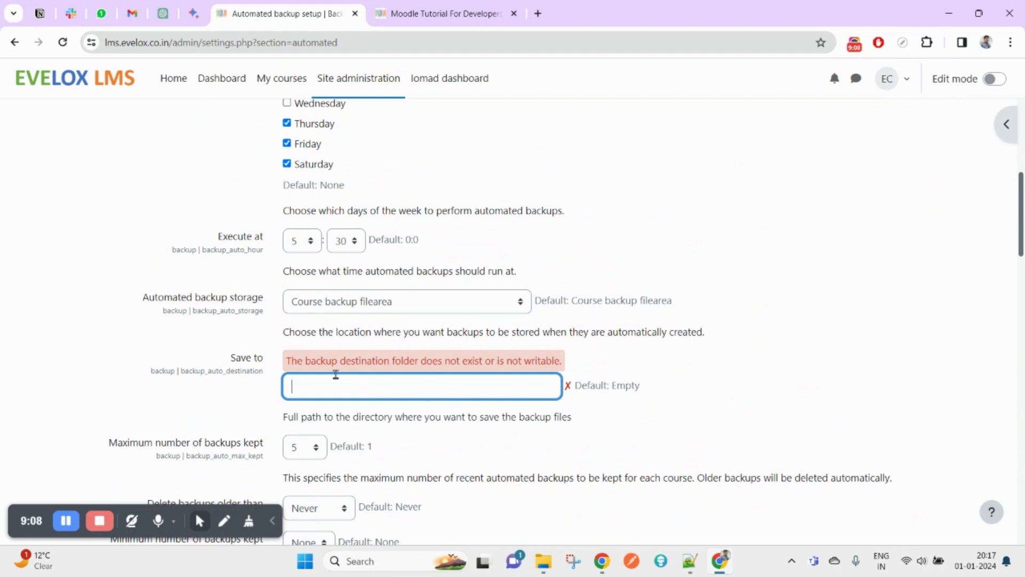
scroll(445, 360, up, 7)
scroll(307, 311, down, 7)
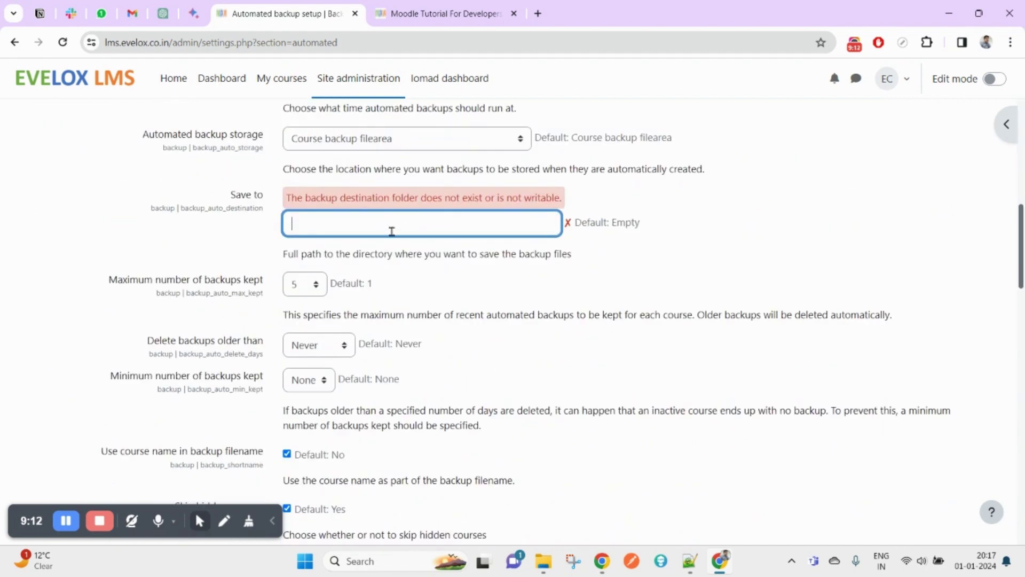
scroll(460, 332, down, 20)
click(335, 474)
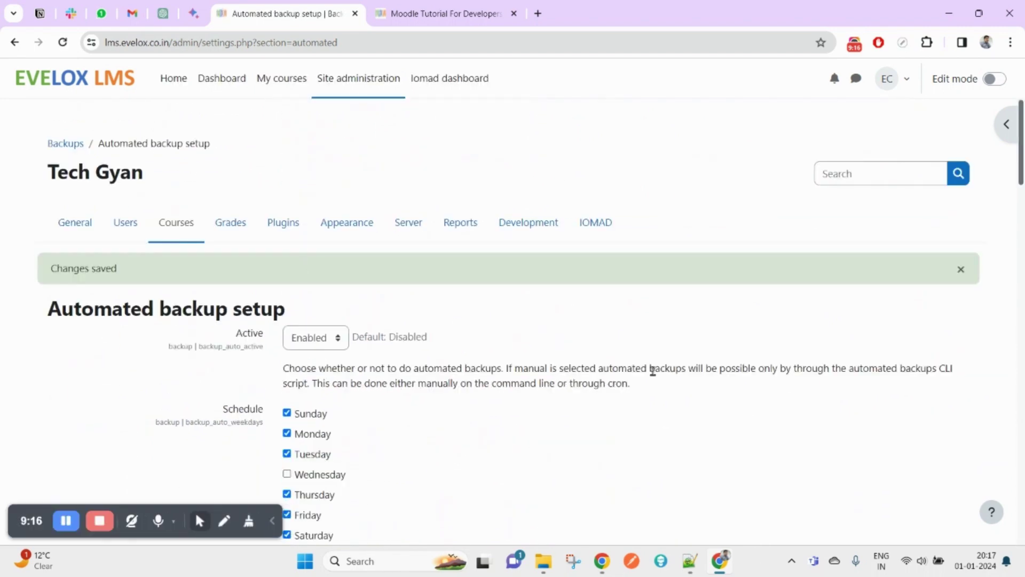
Step: Examine the save notification and the automated backup settings from the weekday schedule down to the Include options
scroll(650, 377, down, 3)
scroll(647, 383, down, 1)
scroll(645, 384, up, 5)
drag(47, 284, 386, 281)
scroll(514, 372, down, 20)
scroll(513, 373, up, 12)
scroll(513, 373, up, 15)
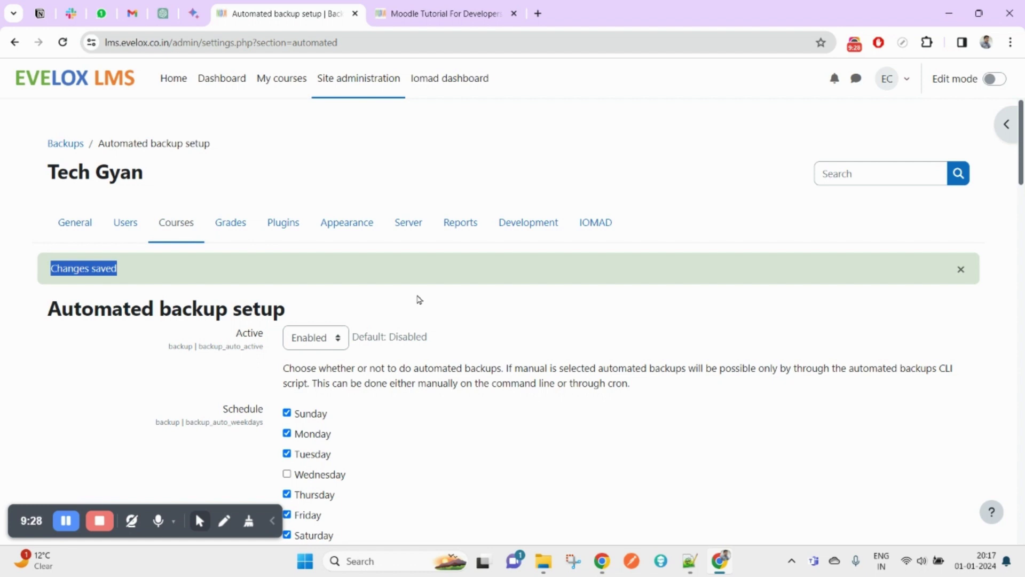
scroll(419, 300, down, 3)
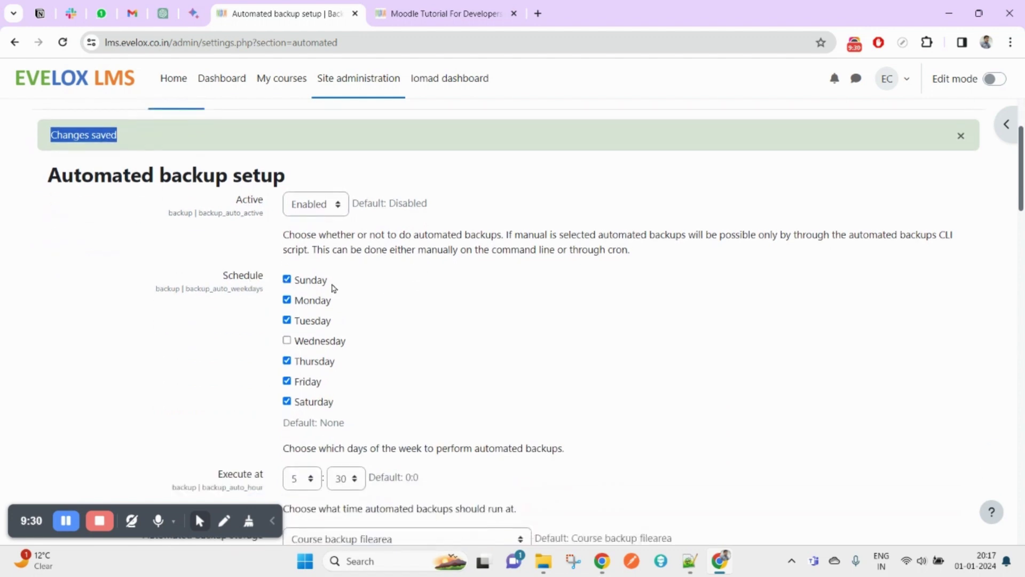
scroll(442, 240, up, 3)
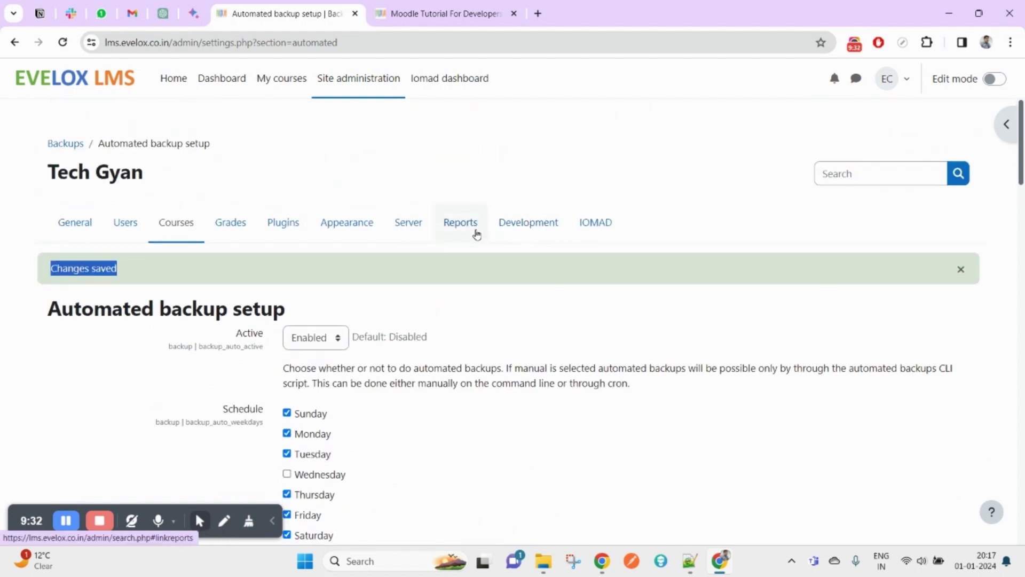
Step: Open the site's Backups report and examine the Course, Time taken, Status and Next backup columns of its last execution log
drag(483, 235, 456, 229)
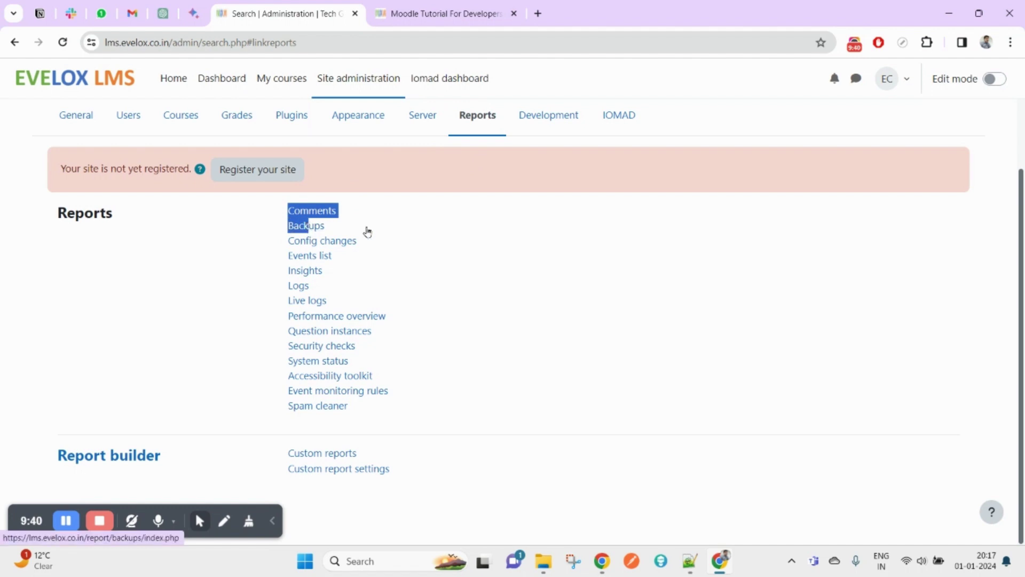
click(305, 229)
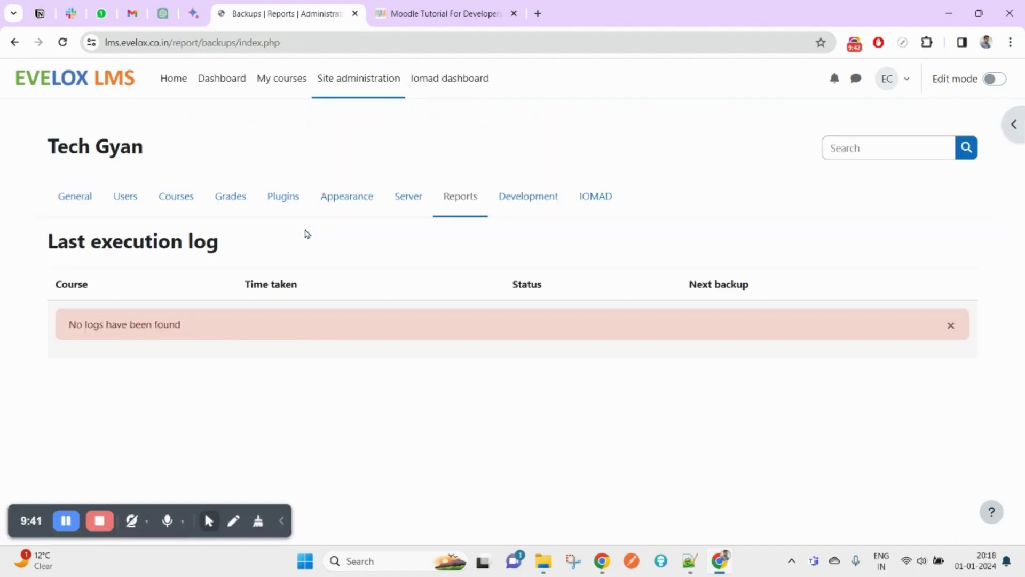
drag(43, 291, 238, 296)
click(80, 299)
double_click(76, 285)
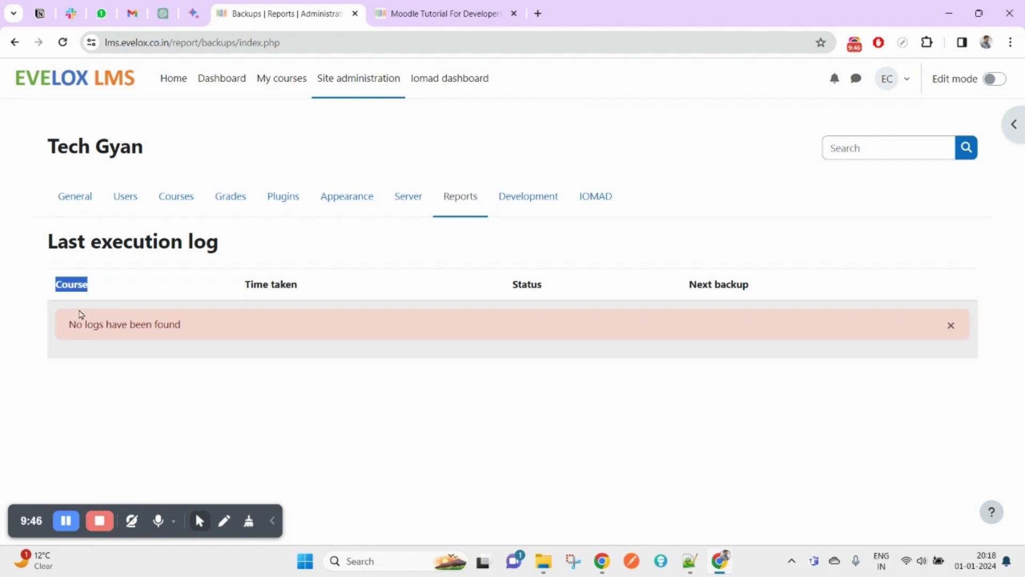
triple_click(268, 287)
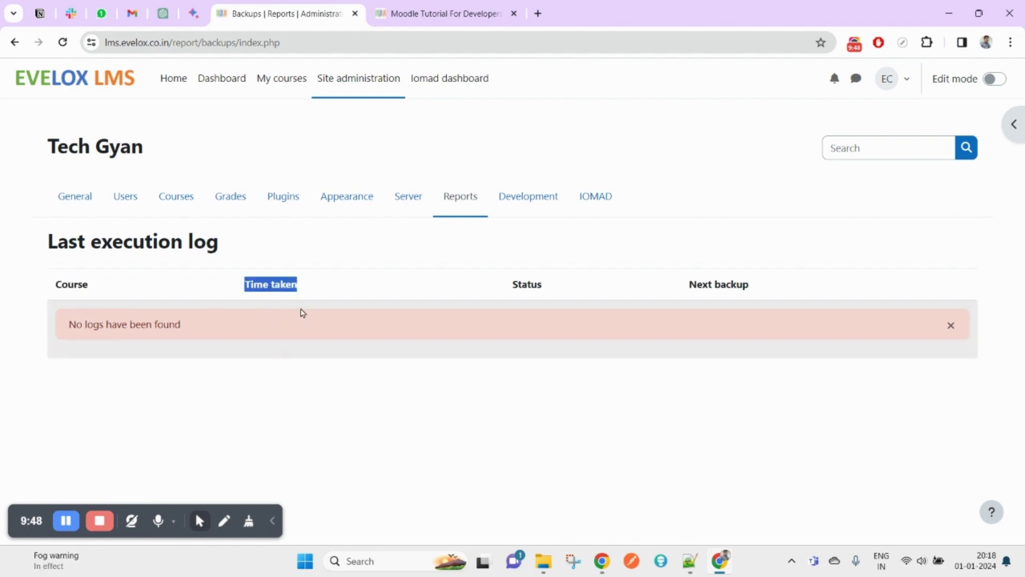
click(275, 329)
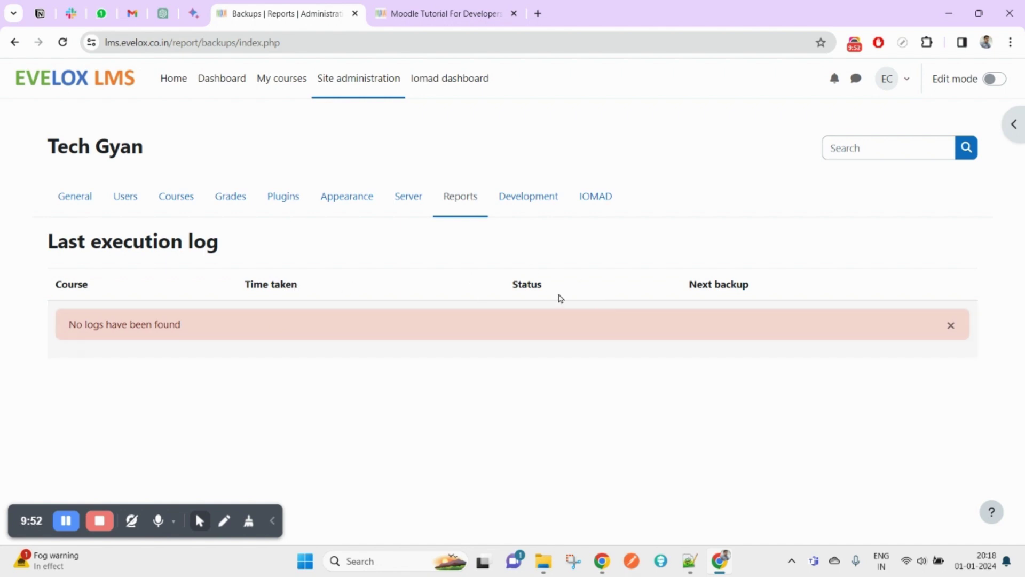
double_click(519, 288)
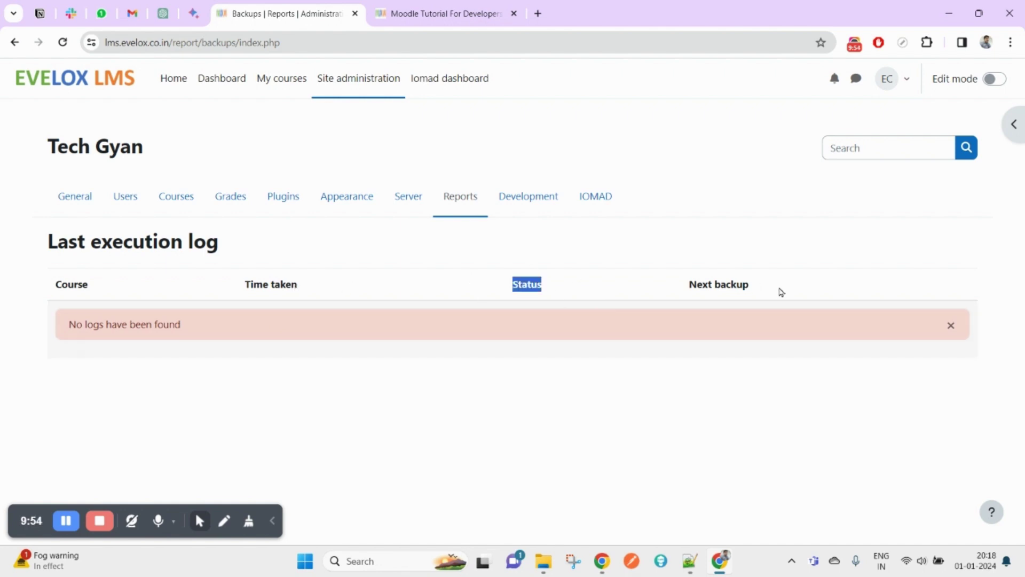
triple_click(716, 287)
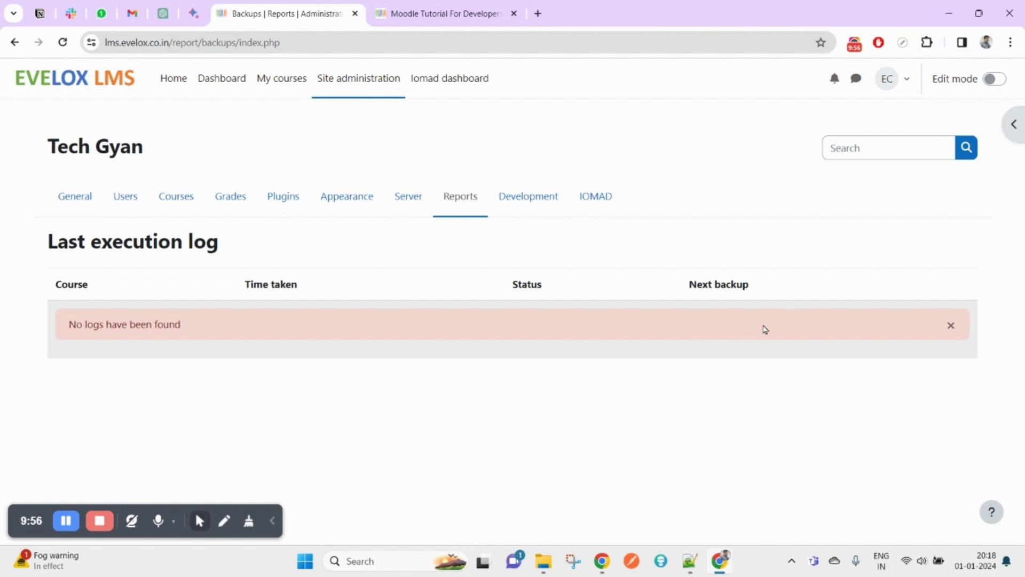
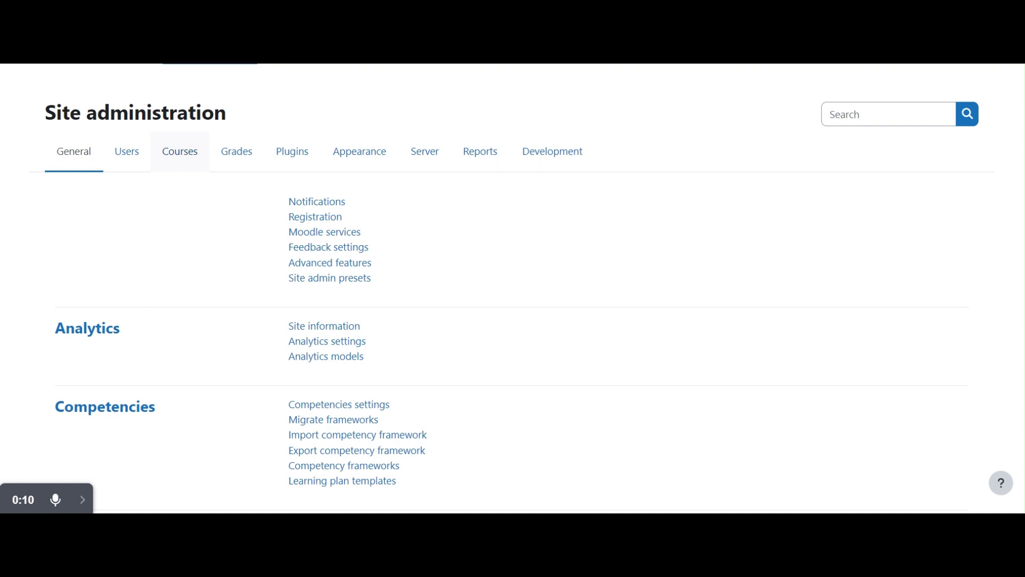
Step: Open the Automated backup setup page from the course settings in the site administration
click(182, 153)
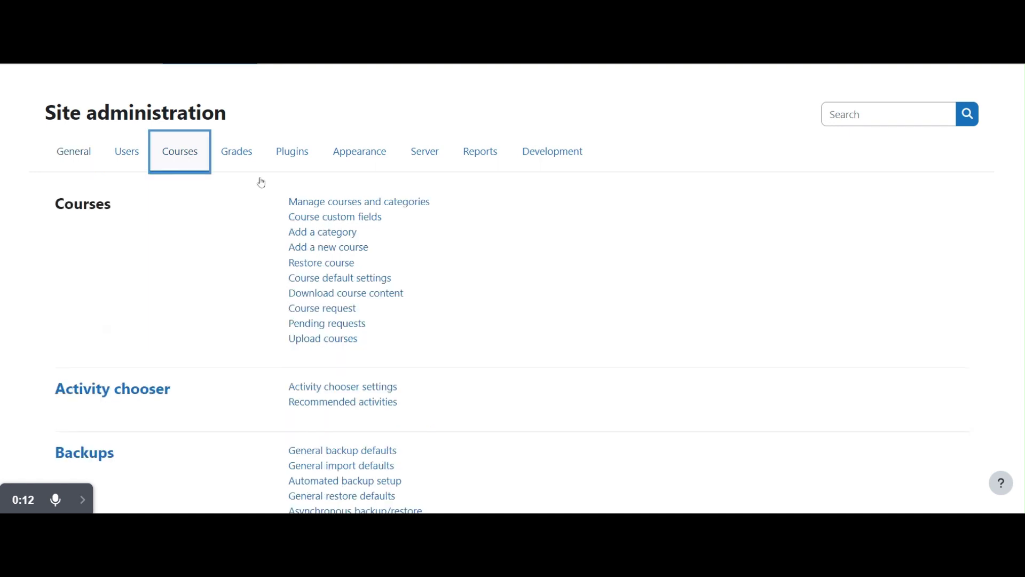
scroll(389, 430, down, 2)
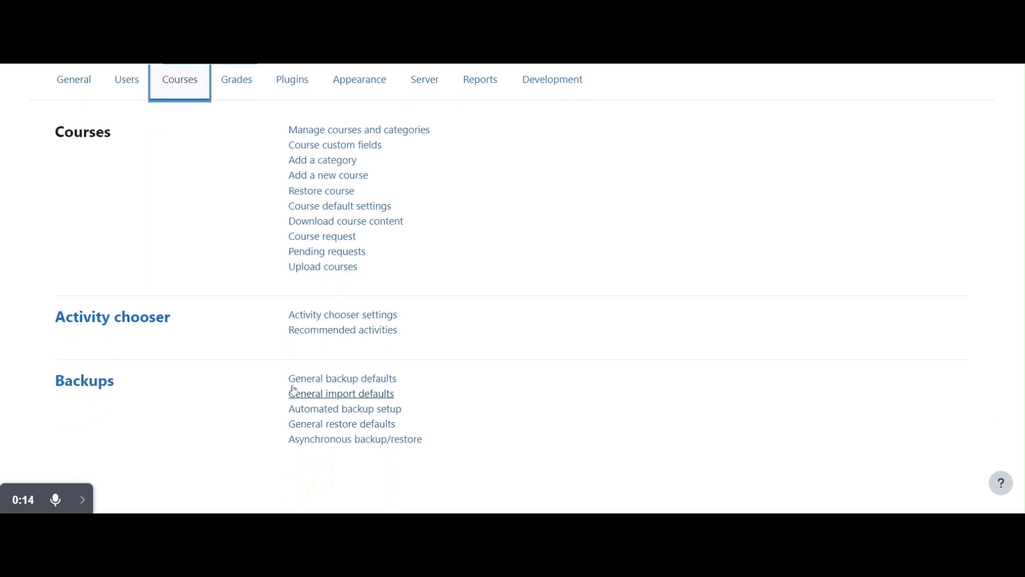
scroll(179, 213, up, 2)
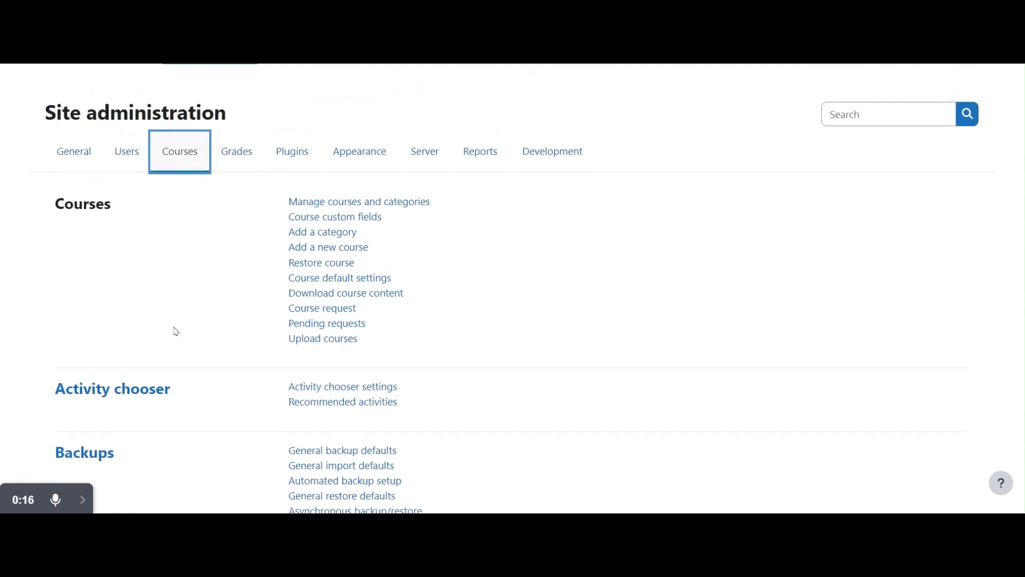
scroll(187, 336, down, 2)
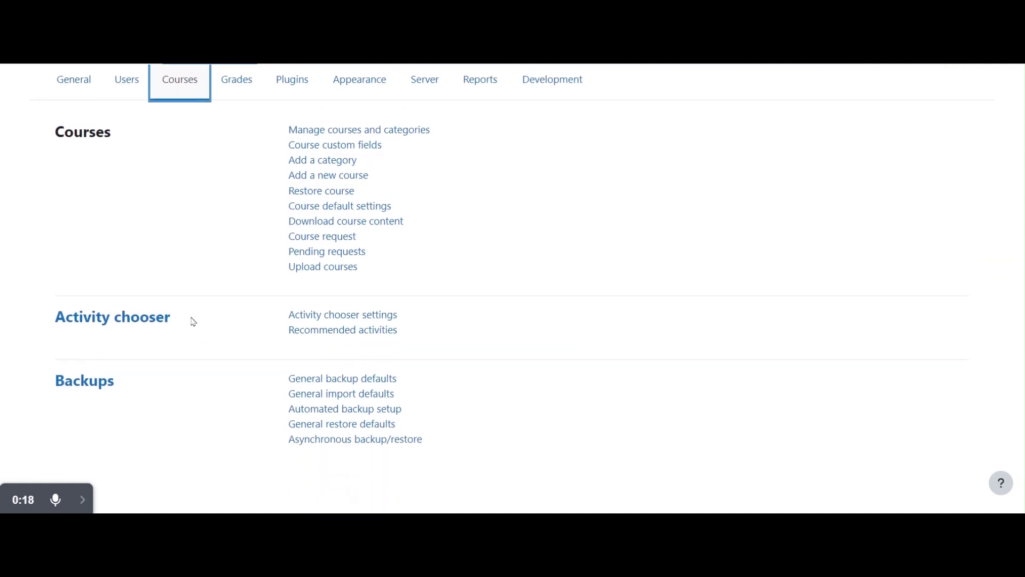
scroll(174, 215, up, 2)
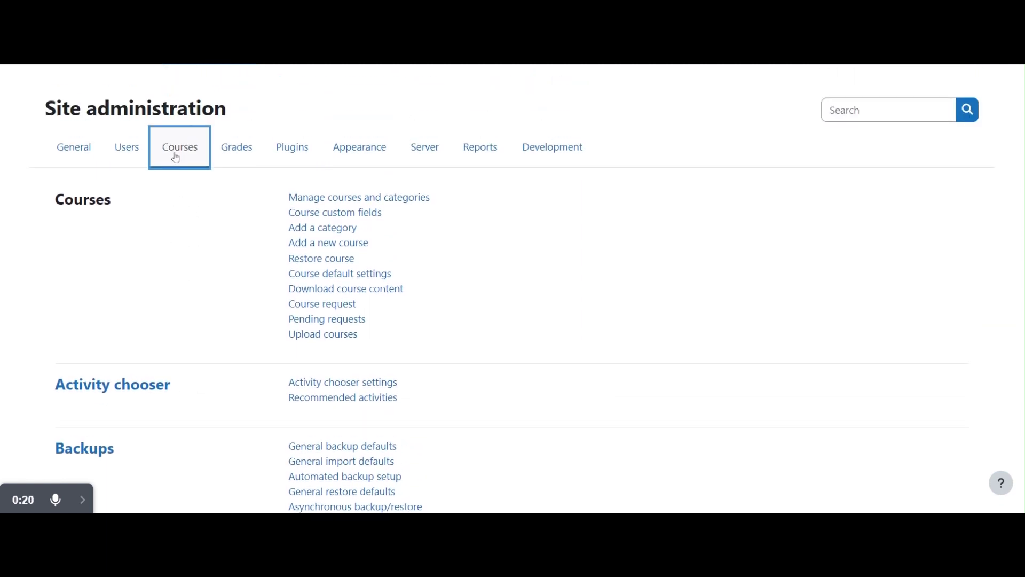
scroll(281, 405, down, 2)
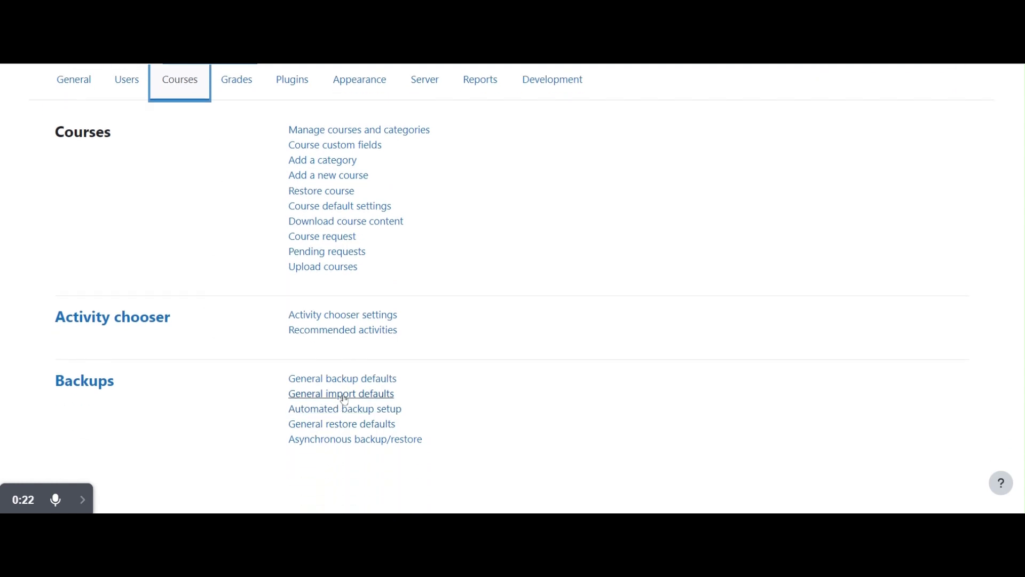
click(347, 412)
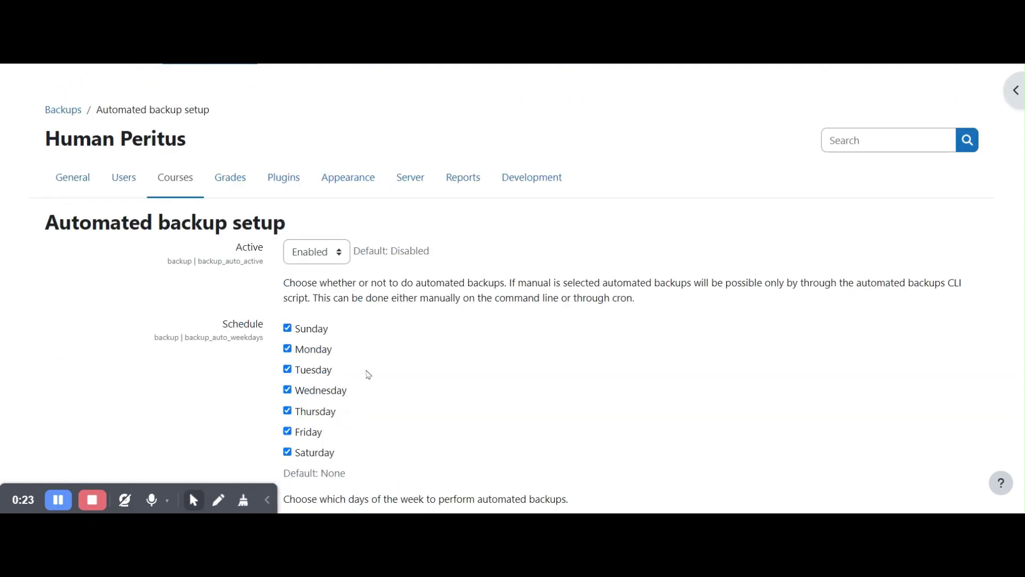
Step: Review the active state, weekday schedule, execution time and automated backup storage setting of this site
scroll(342, 354, down, 2)
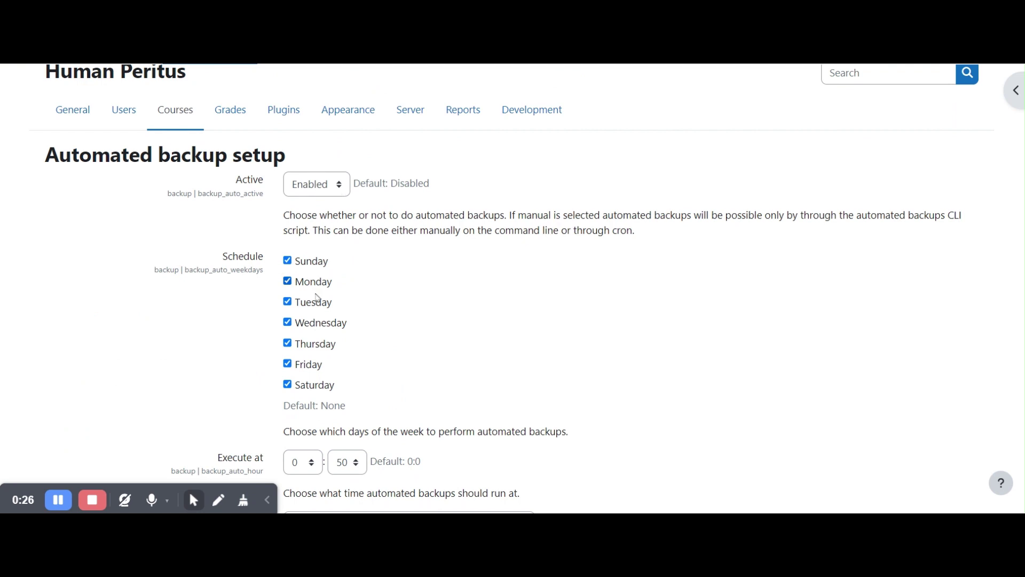
scroll(315, 299, down, 2)
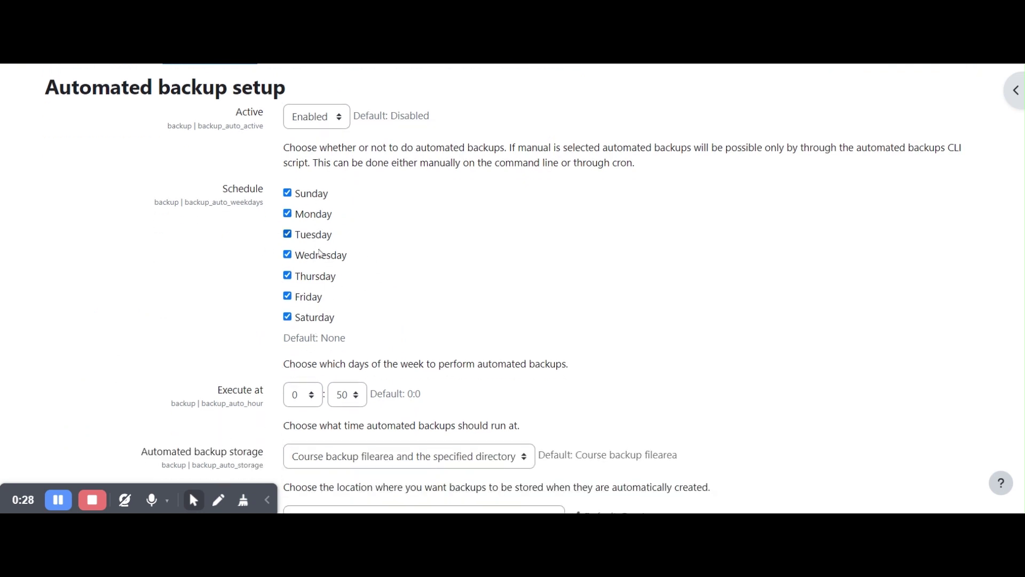
scroll(419, 351, down, 4)
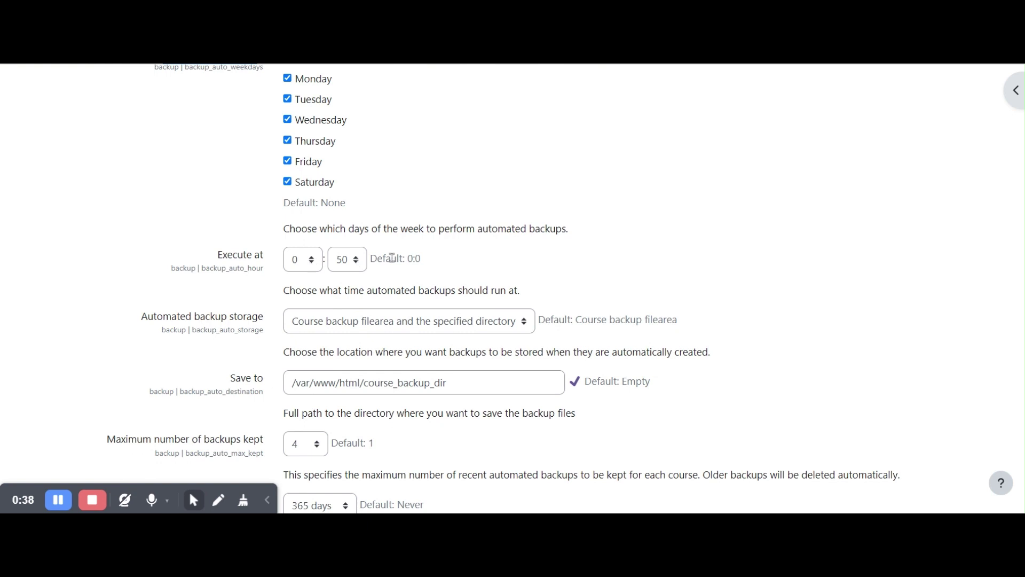
scroll(393, 258, down, 3)
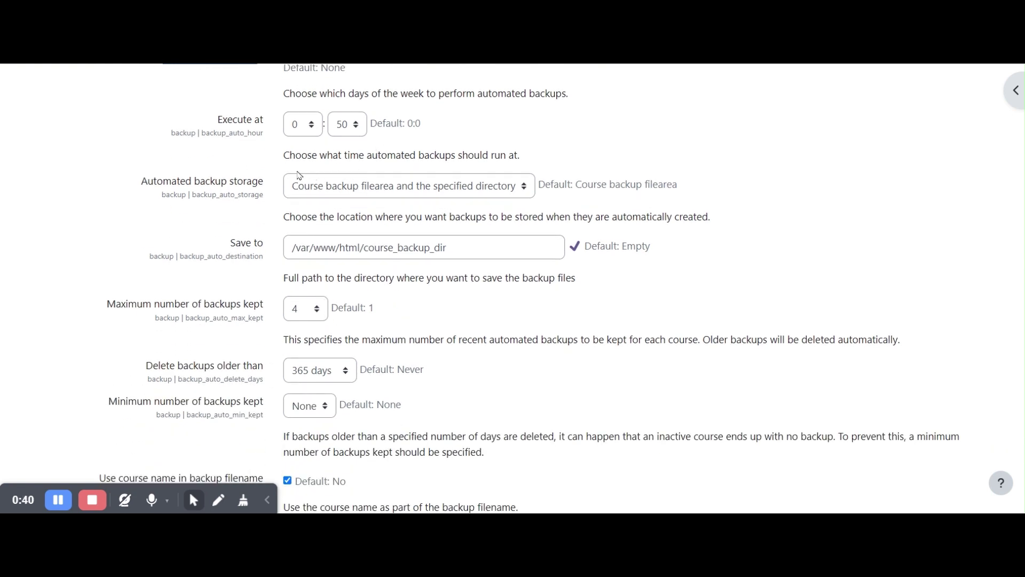
click(303, 189)
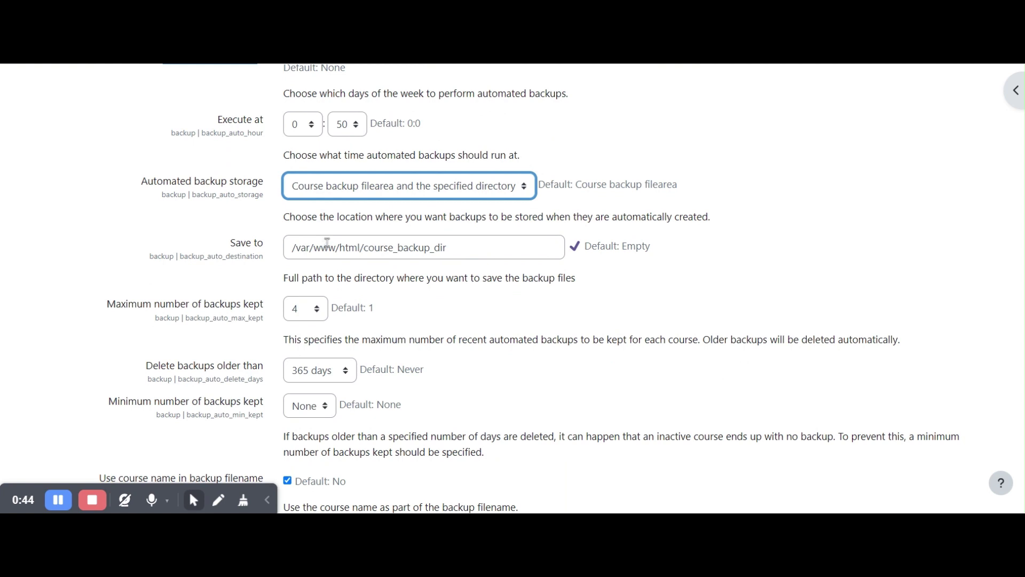
Step: Examine the parent path and the backup folder name in the Save to setting
click(293, 247)
double_click(416, 248)
key(End)
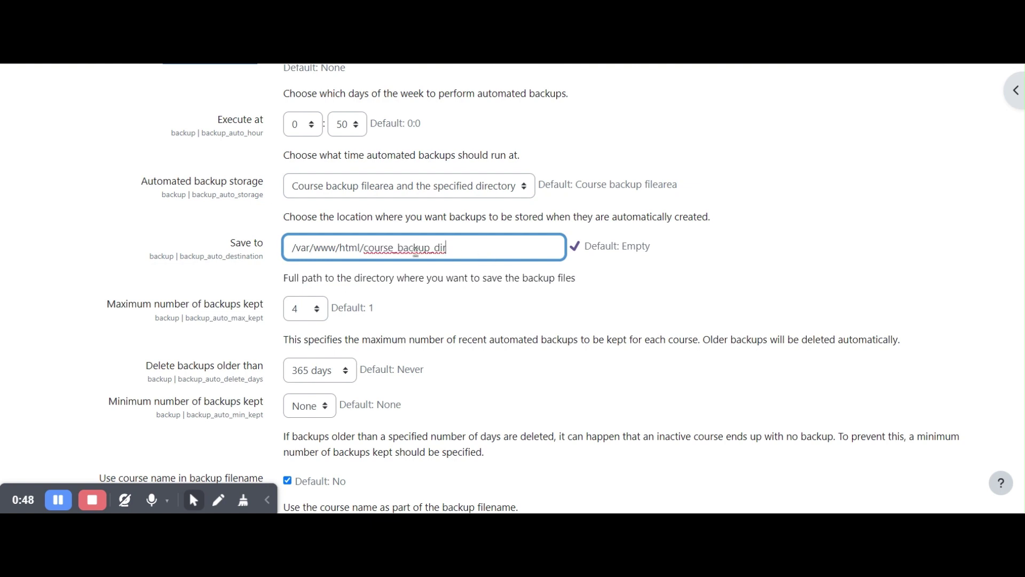
double_click(395, 248)
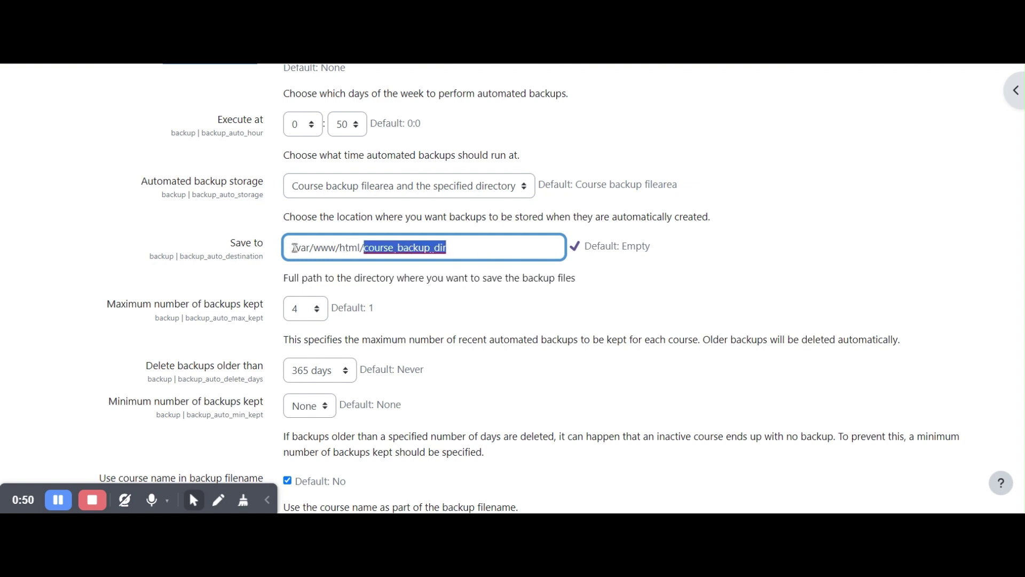
drag(294, 248, 367, 247)
click(381, 250)
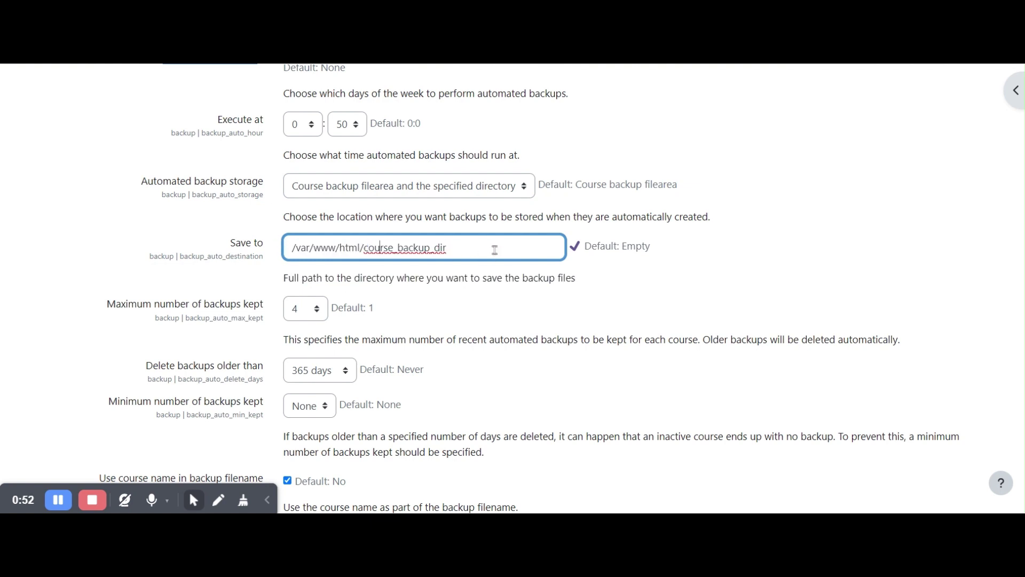
Step: Review the Save to directory, then the retention, file naming and content inclusion settings further down the Automated backup setup page
click(693, 266)
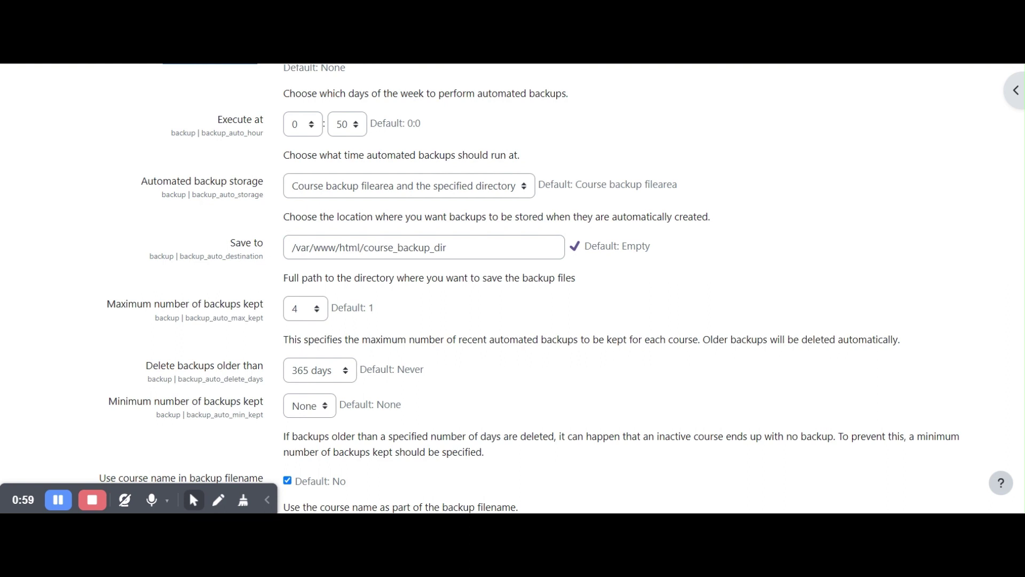
click(481, 250)
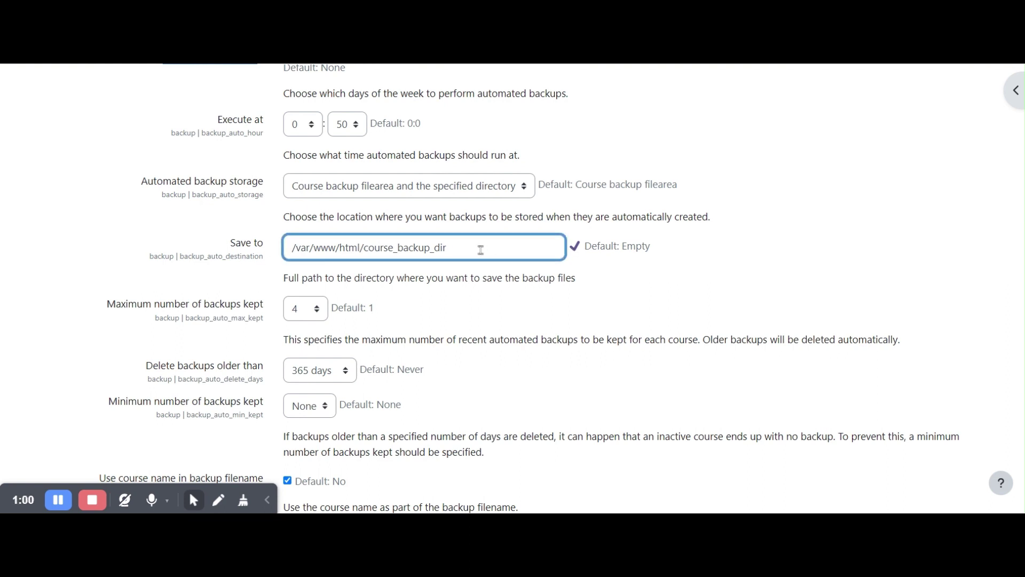
double_click(547, 247)
click(662, 255)
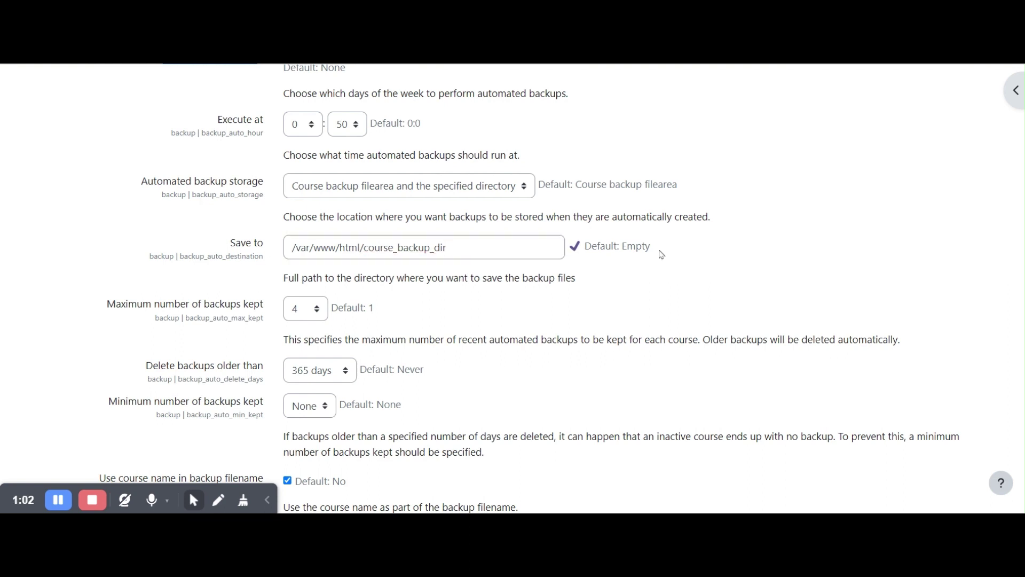
scroll(650, 309, down, 6)
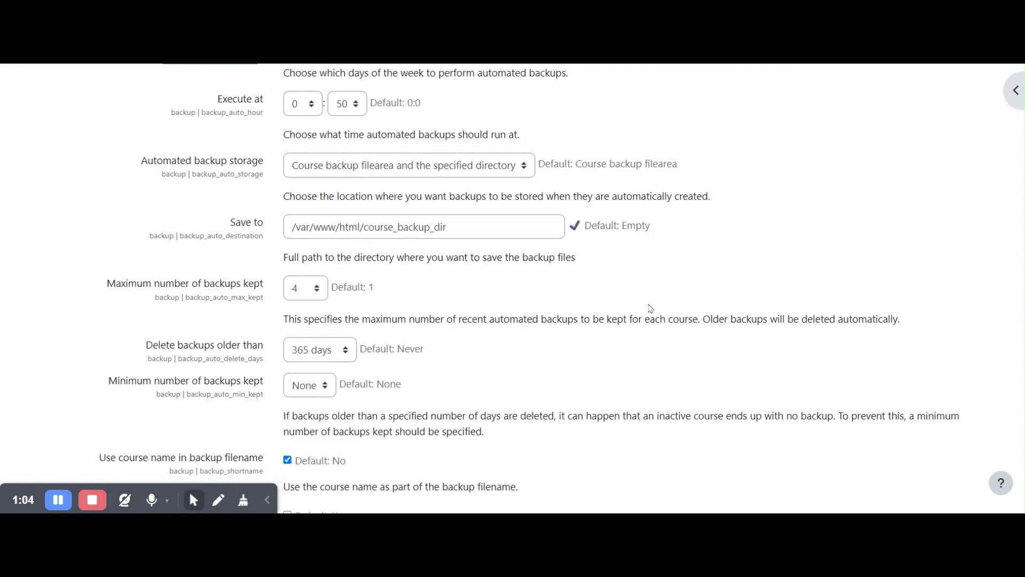
scroll(651, 309, down, 18)
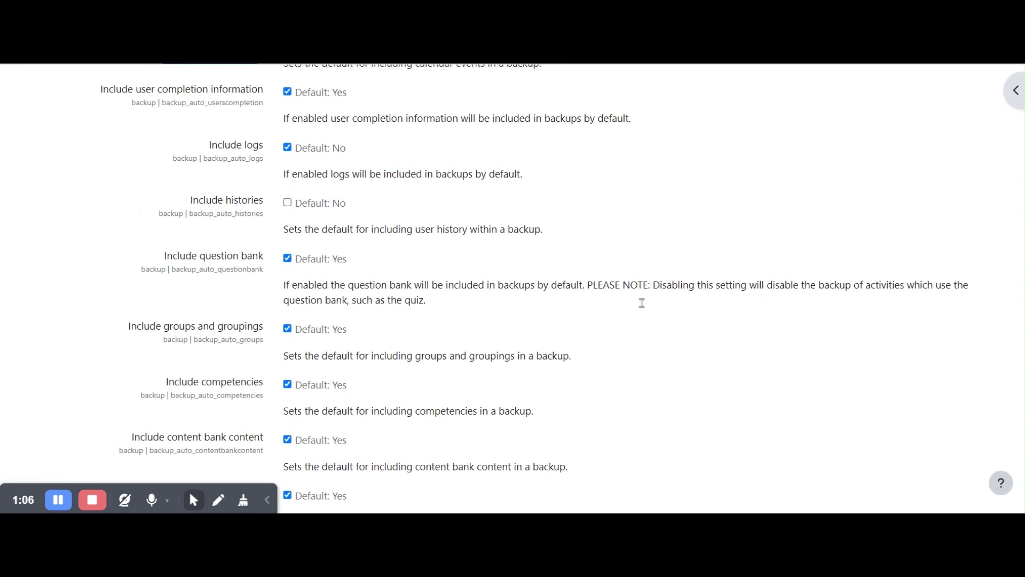
scroll(334, 335, up, 20)
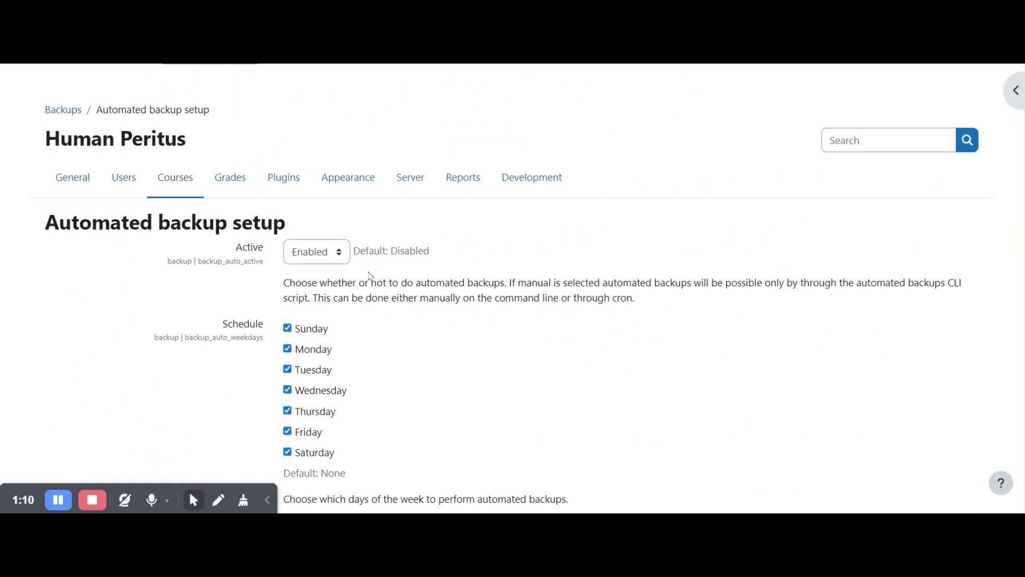
Step: Open the Backups report from the site administration reports and browse its last execution log down to the final courses
click(464, 192)
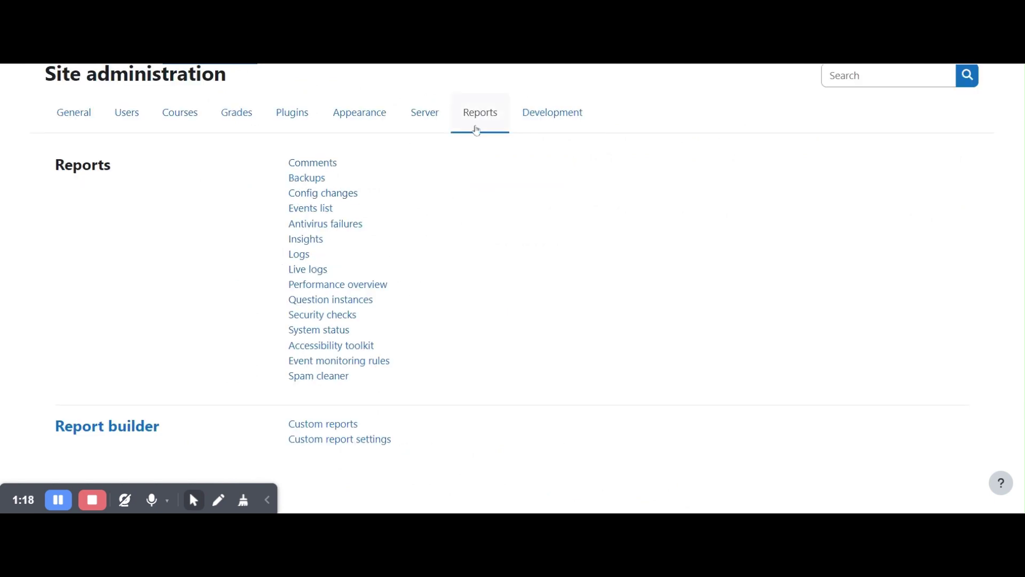
click(312, 181)
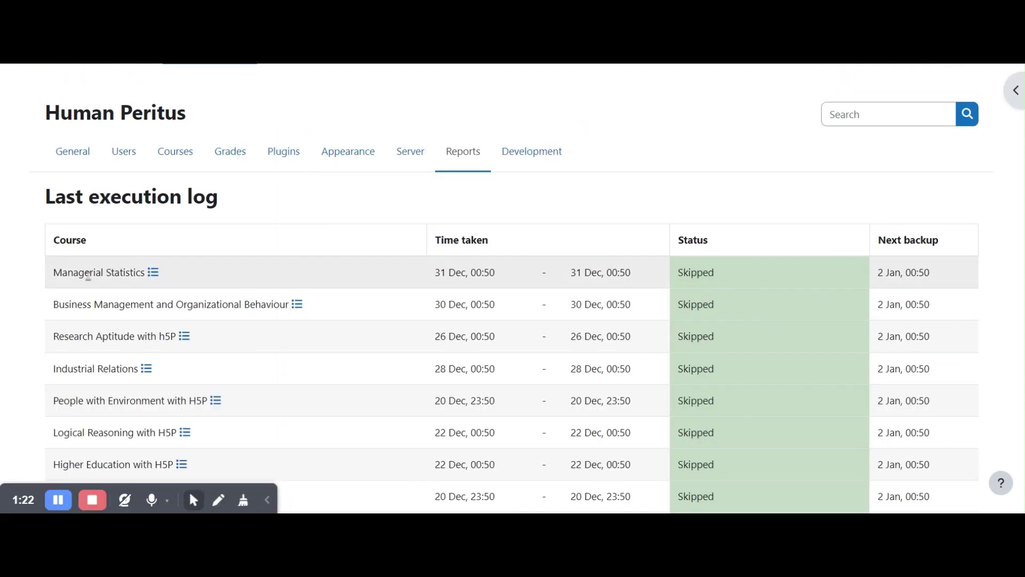
scroll(205, 317, down, 1)
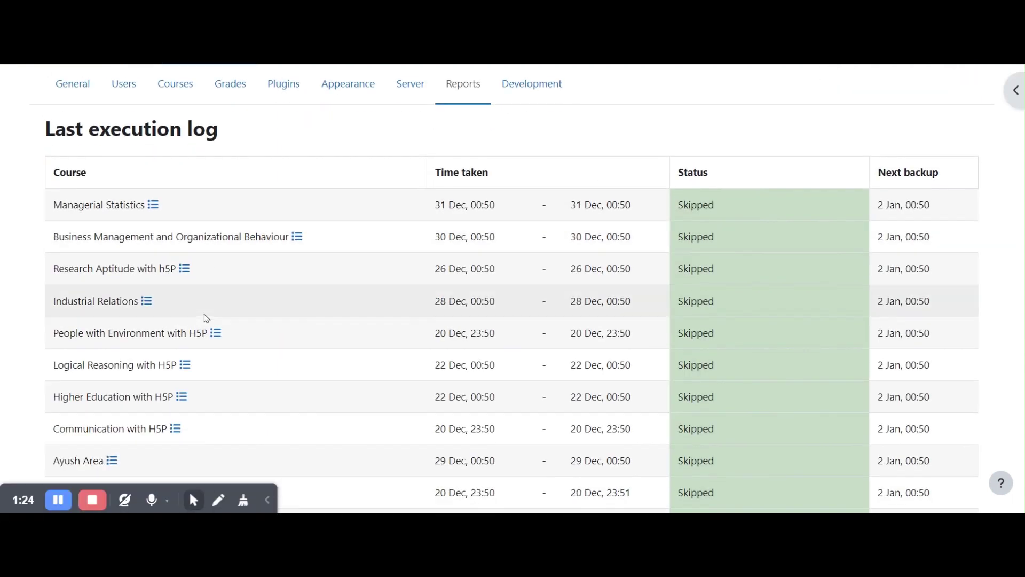
scroll(207, 318, down, 15)
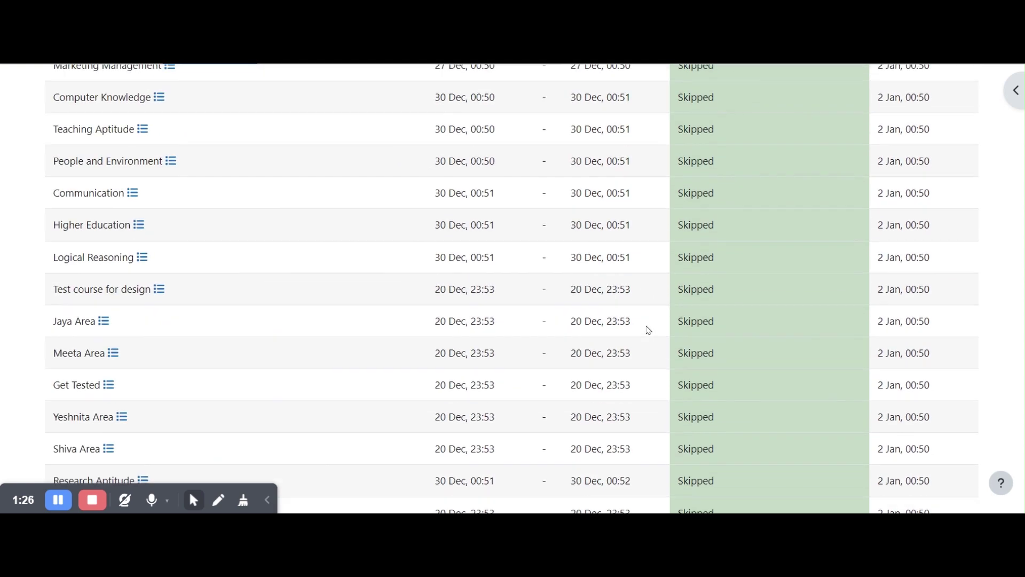
Step: Examine the International Business course's name, start and finish times, status and next backup date in the execution log
drag(56, 354, 144, 356)
drag(439, 354, 492, 355)
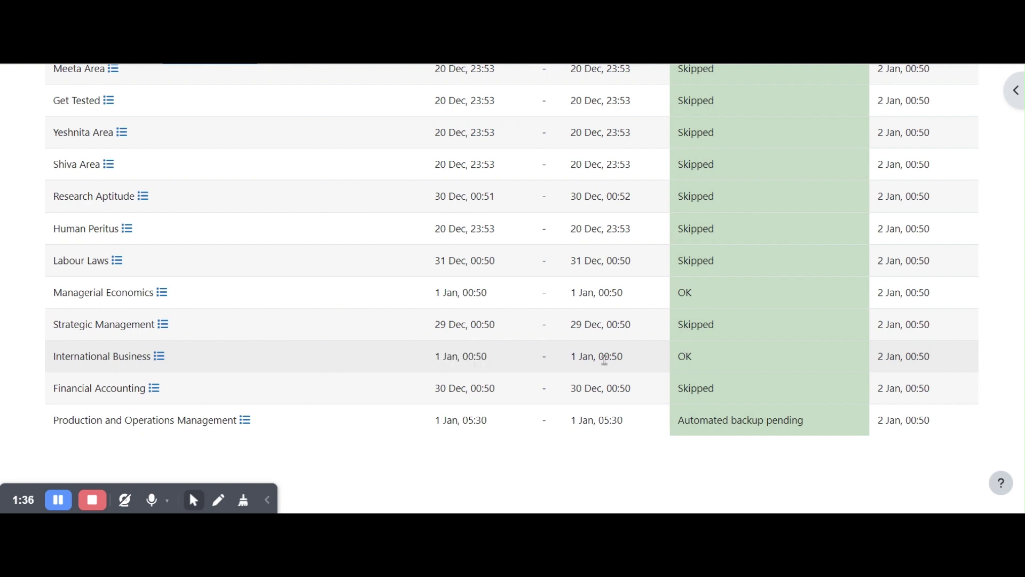
drag(599, 356, 621, 357)
drag(709, 363, 678, 363)
click(716, 361)
double_click(716, 362)
drag(957, 355, 879, 356)
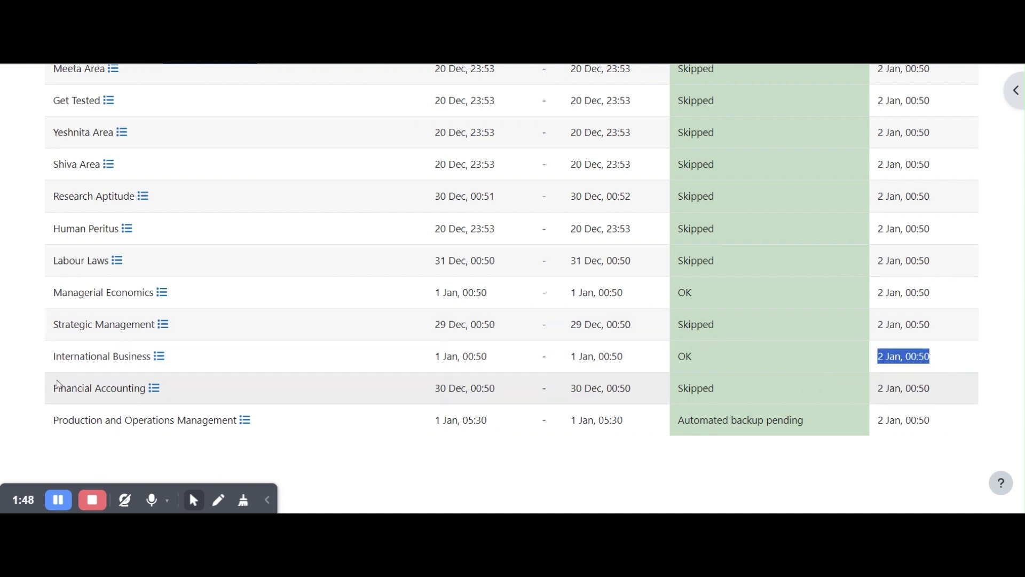
triple_click(85, 356)
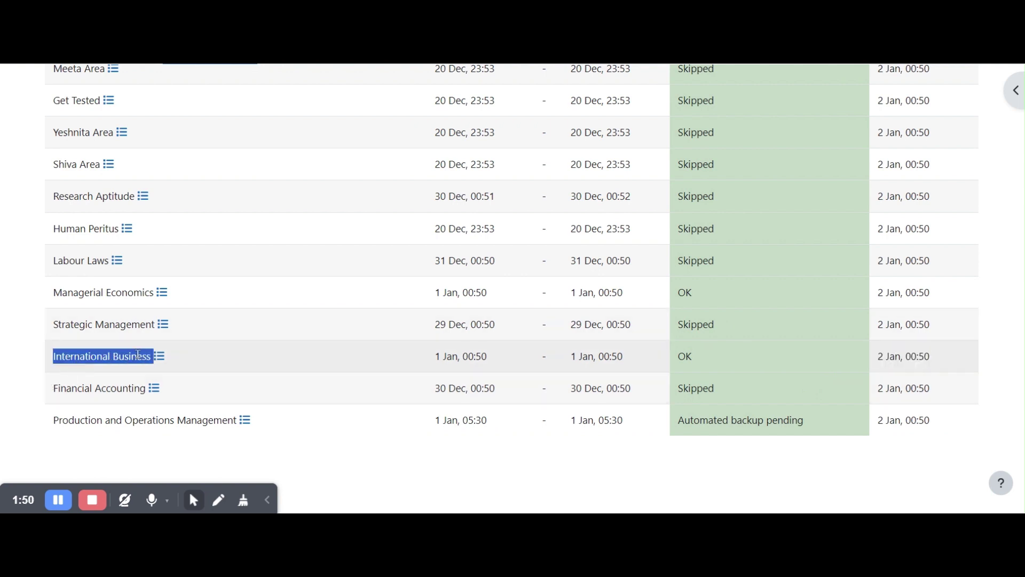
triple_click(455, 356)
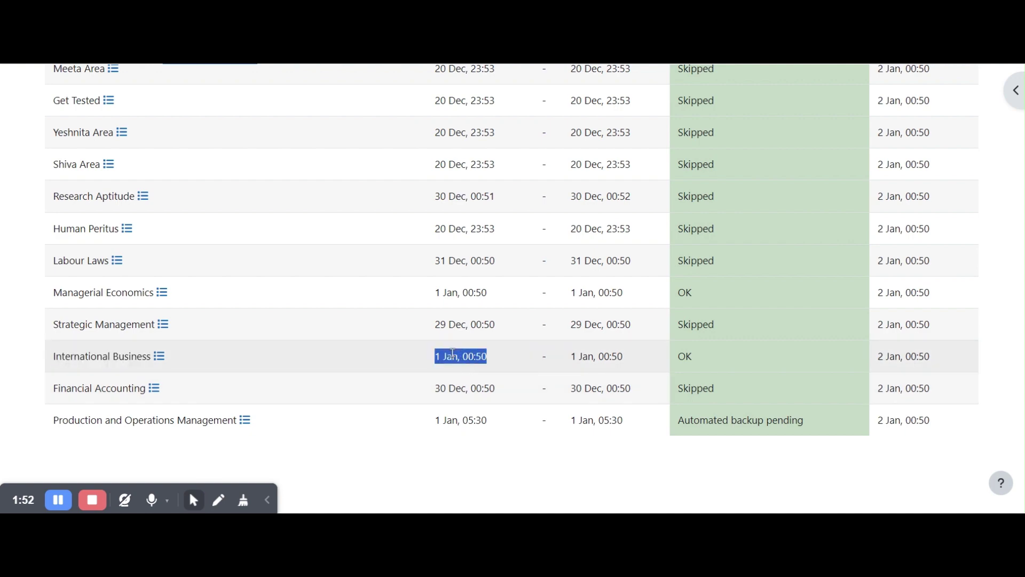
Step: Compare the International Business row's start, finish and next backup times with the column headings of the execution log
scroll(455, 358, up, 2)
scroll(455, 359, up, 10)
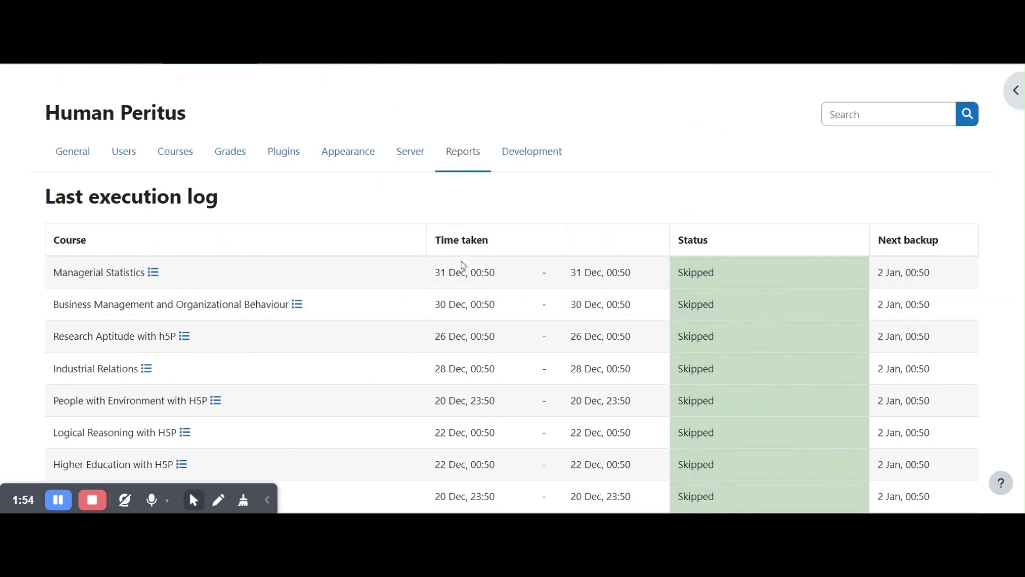
scroll(469, 302, down, 15)
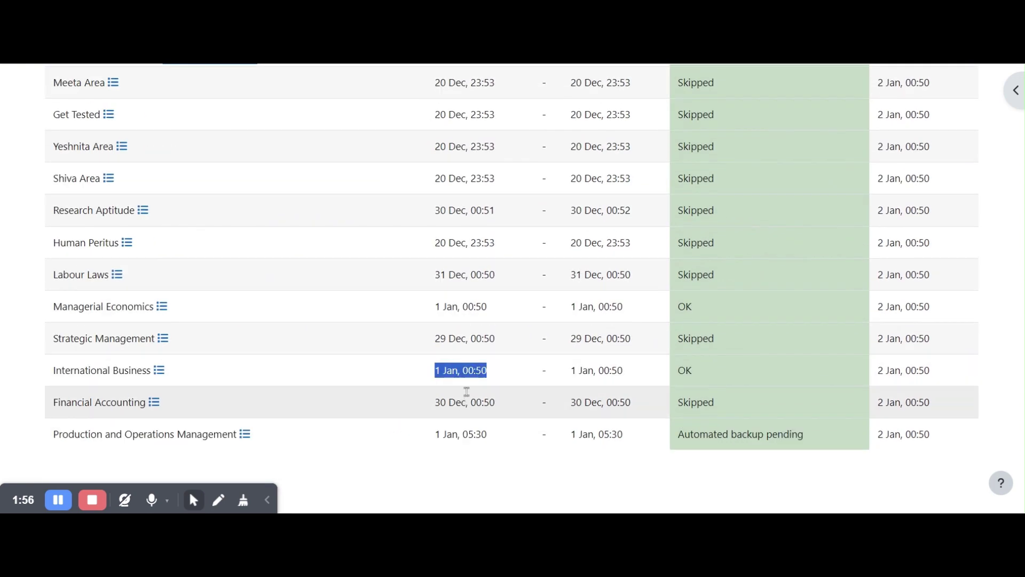
scroll(469, 388, up, 7)
scroll(469, 388, up, 12)
scroll(472, 406, down, 18)
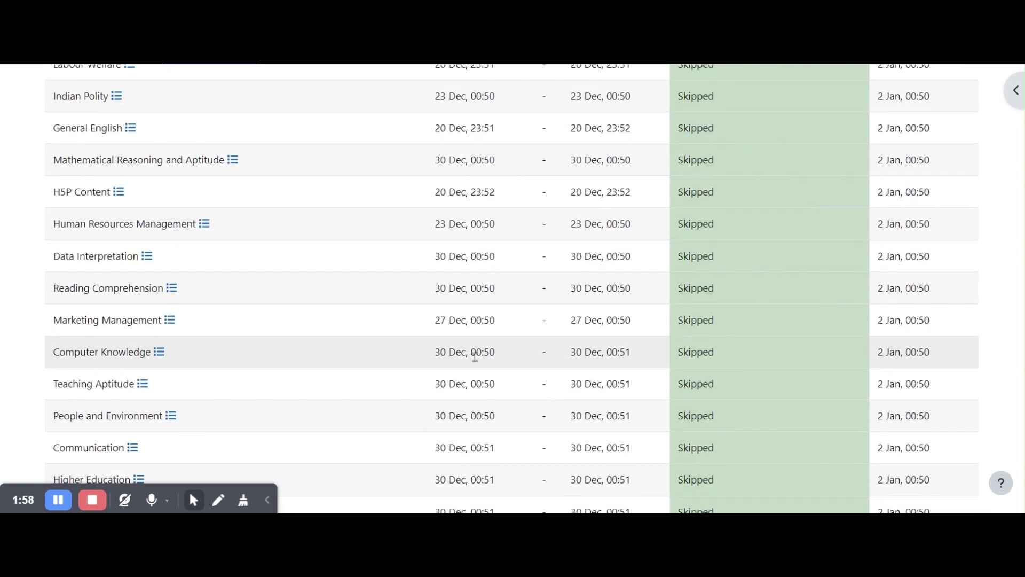
scroll(476, 428, down, 2)
double_click(587, 369)
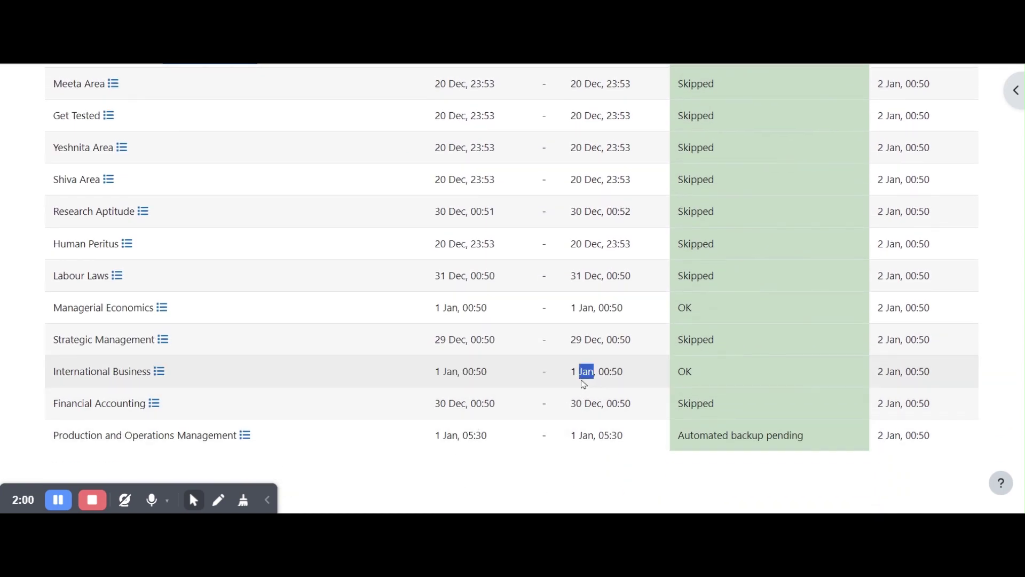
scroll(584, 385, up, 2)
scroll(585, 384, up, 15)
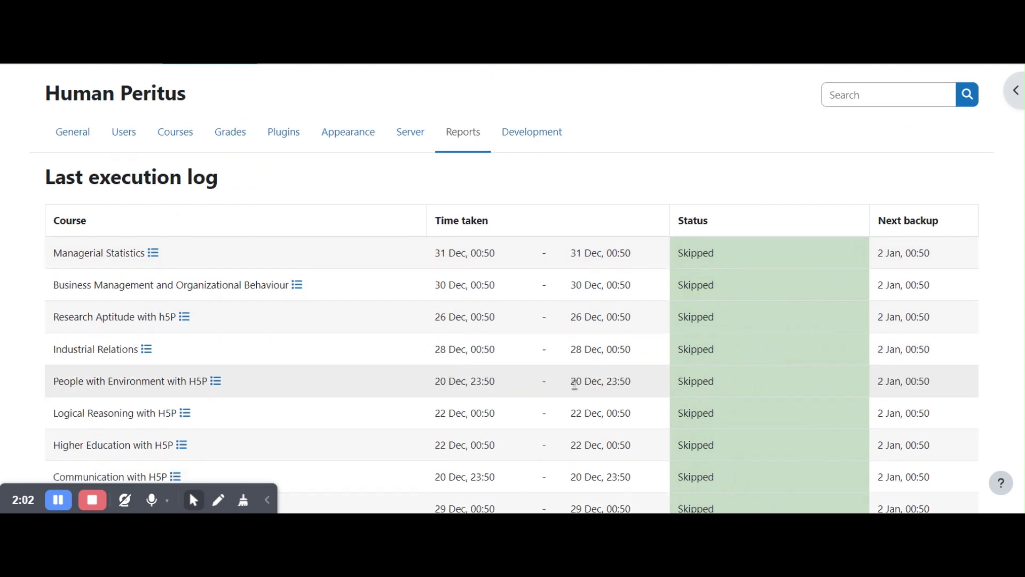
scroll(573, 320, down, 15)
scroll(573, 386, down, 2)
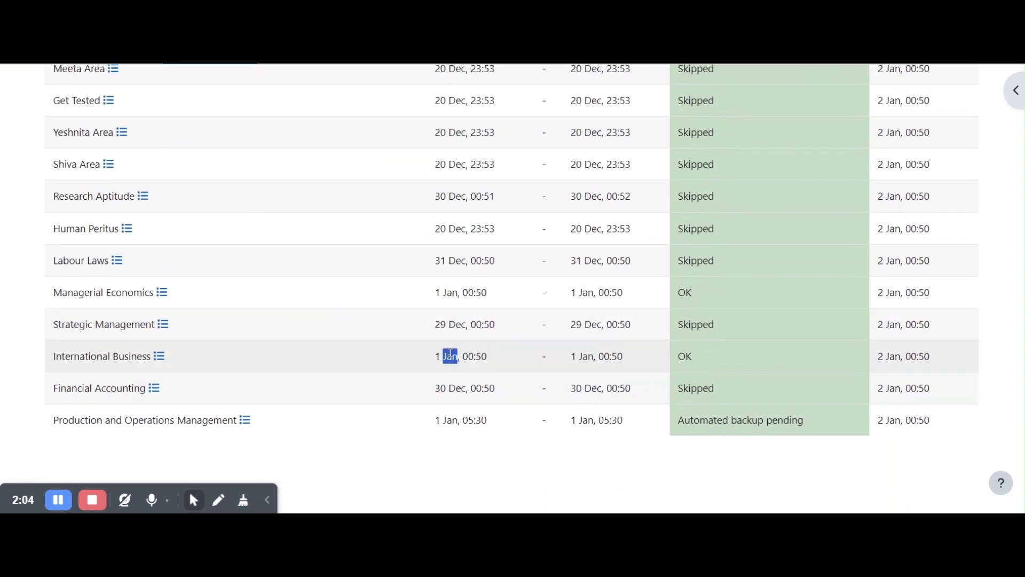
scroll(616, 362, up, 15)
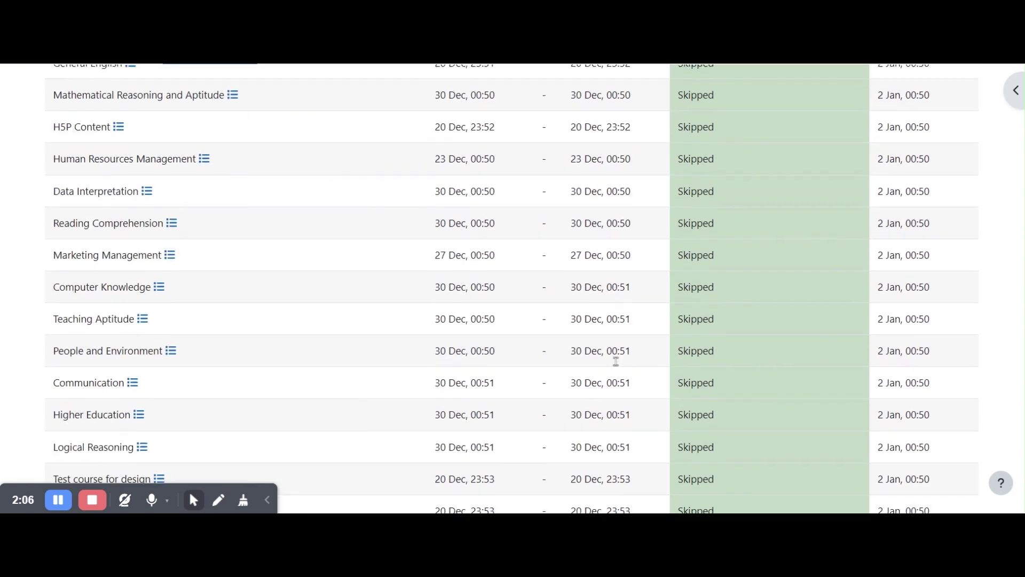
scroll(511, 293, down, 15)
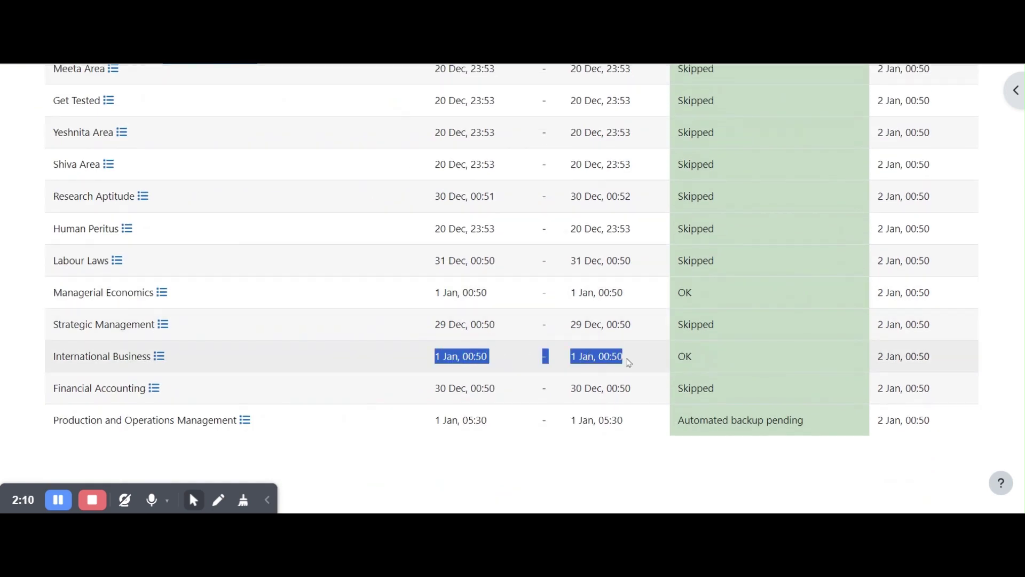
scroll(630, 363, up, 15)
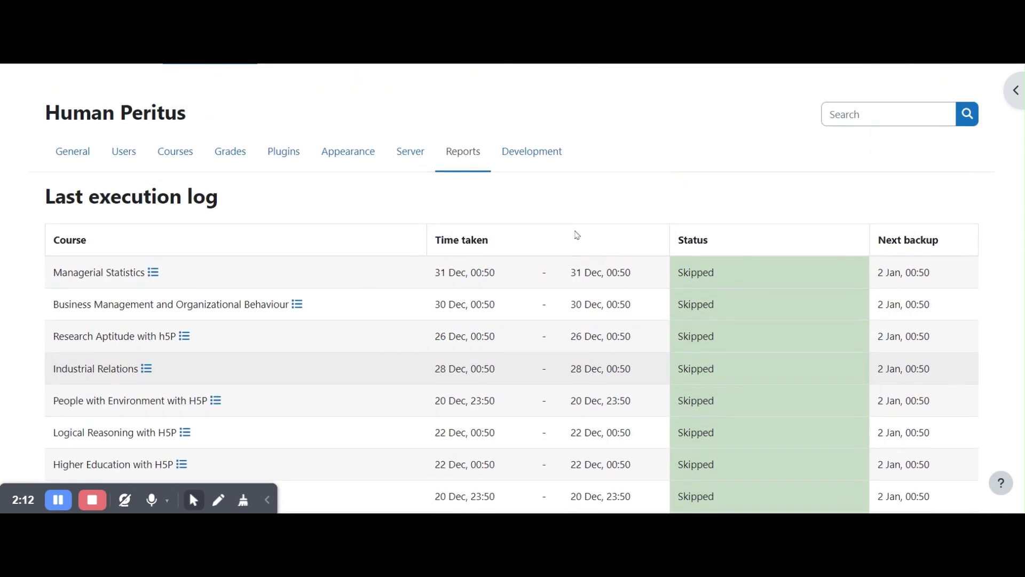
scroll(583, 293, down, 6)
scroll(584, 301, down, 5)
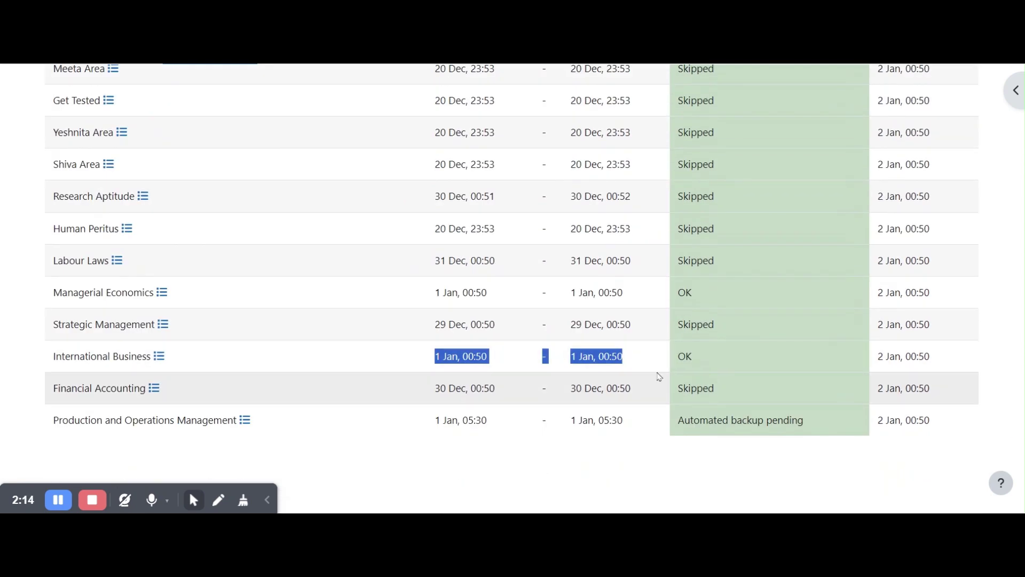
double_click(925, 357)
click(925, 357)
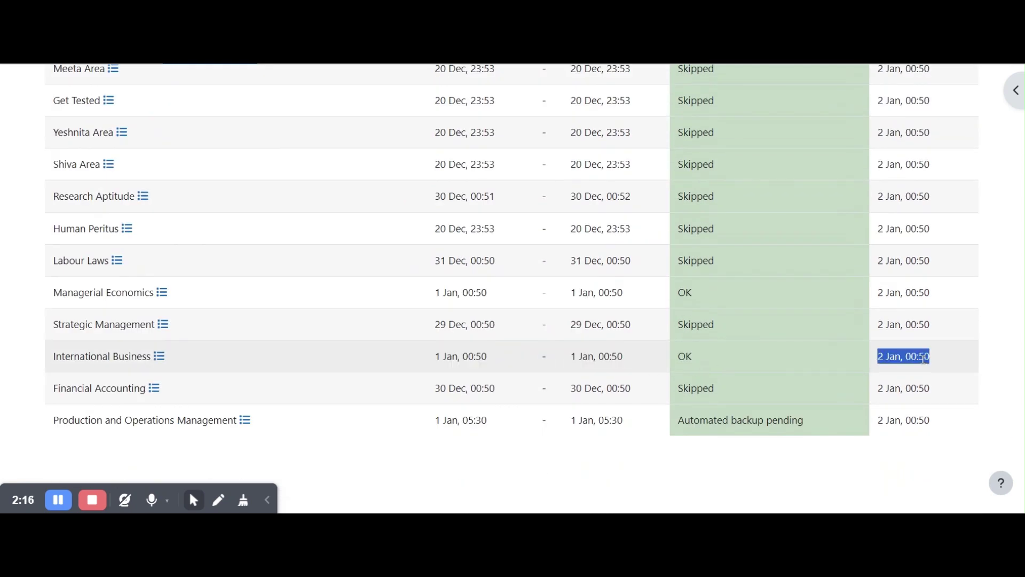
Step: Examine the Status column for the first courses in the log, starting with Managerial Statistics
scroll(725, 305, up, 18)
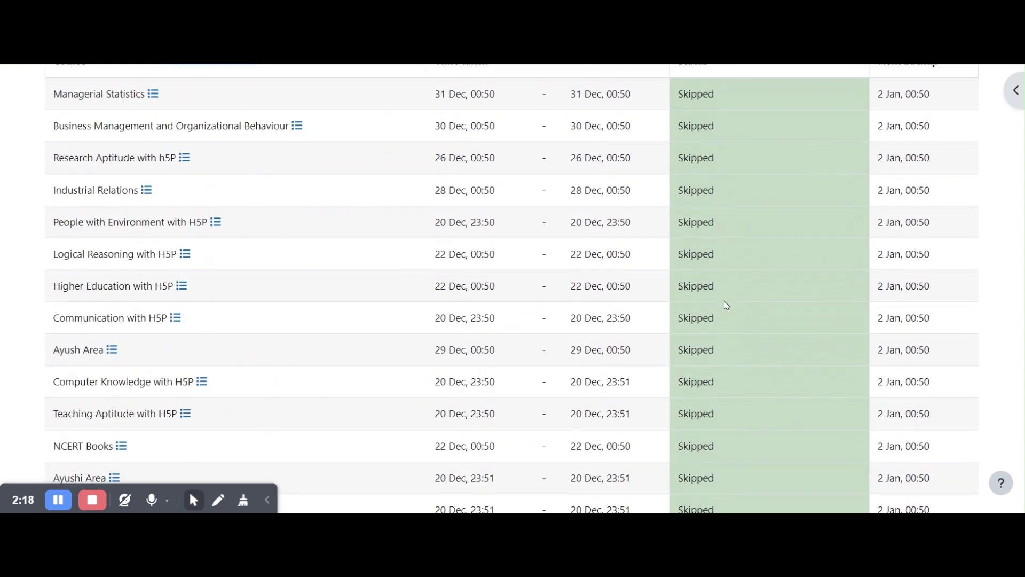
scroll(727, 305, up, 3)
double_click(700, 191)
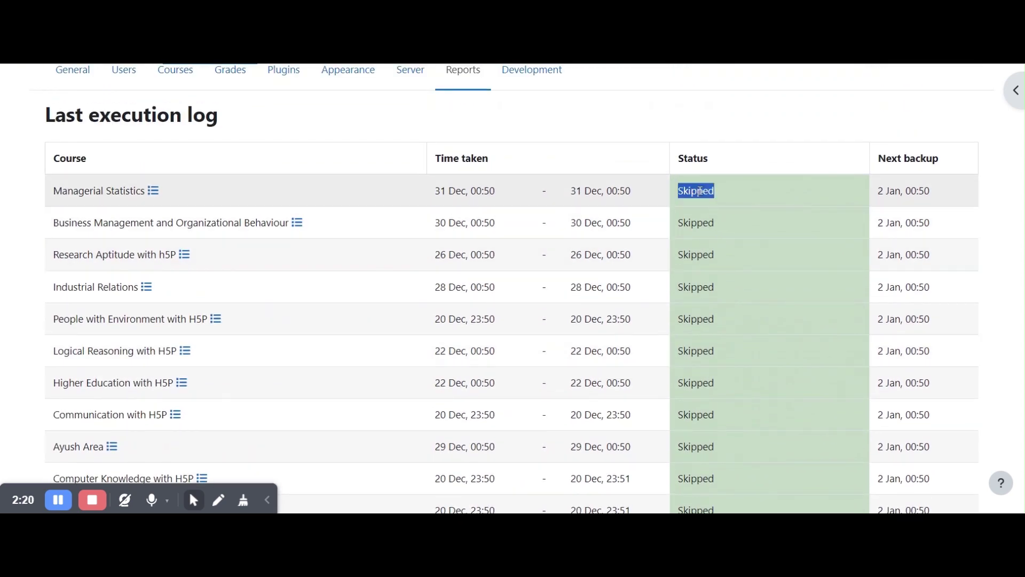
double_click(695, 192)
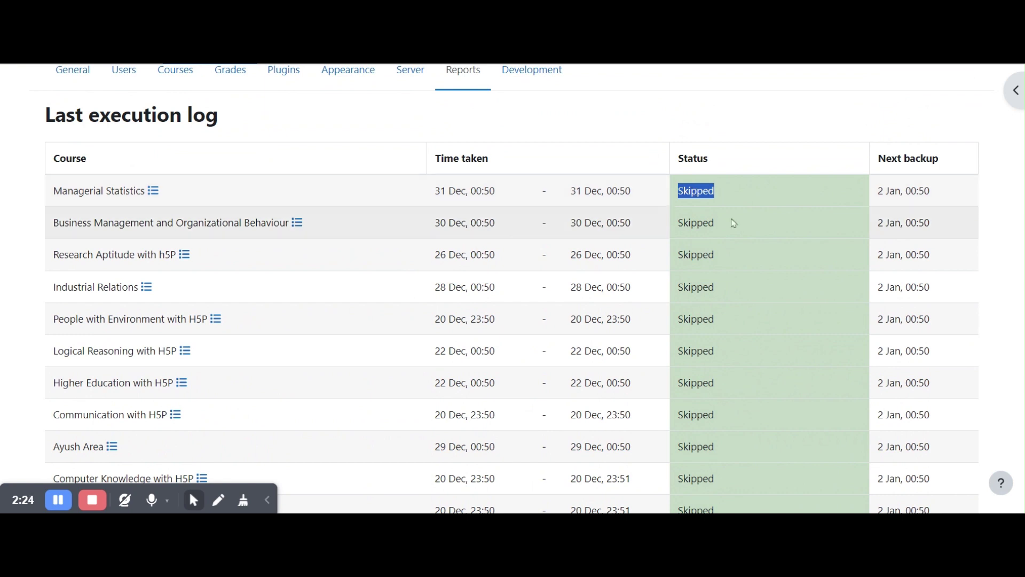
double_click(697, 191)
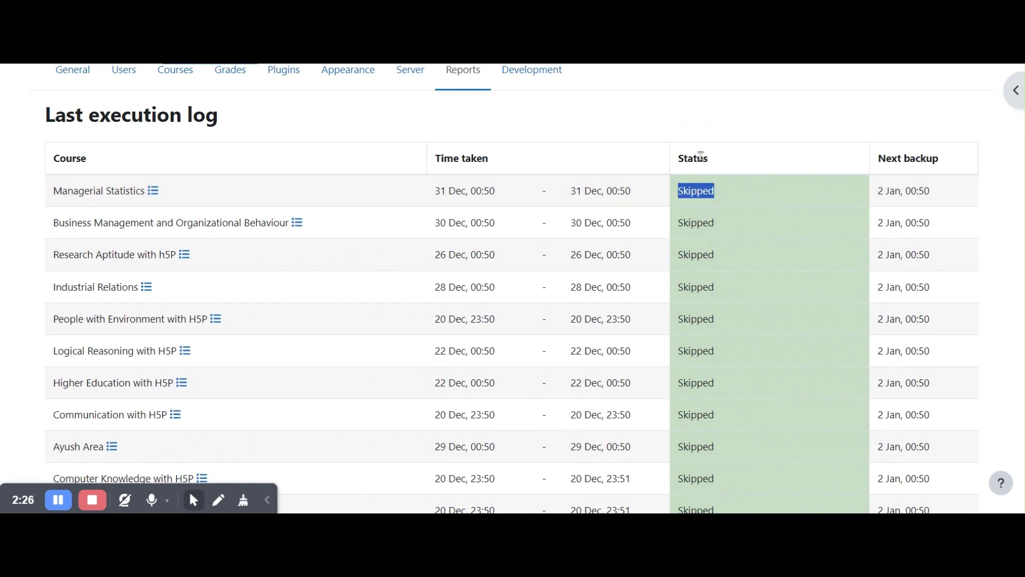
double_click(698, 190)
drag(698, 190, 719, 412)
Step: Examine the backup status and time taken of the Production and Operations Management course at the end of the log
scroll(718, 411, down, 7)
scroll(718, 410, down, 12)
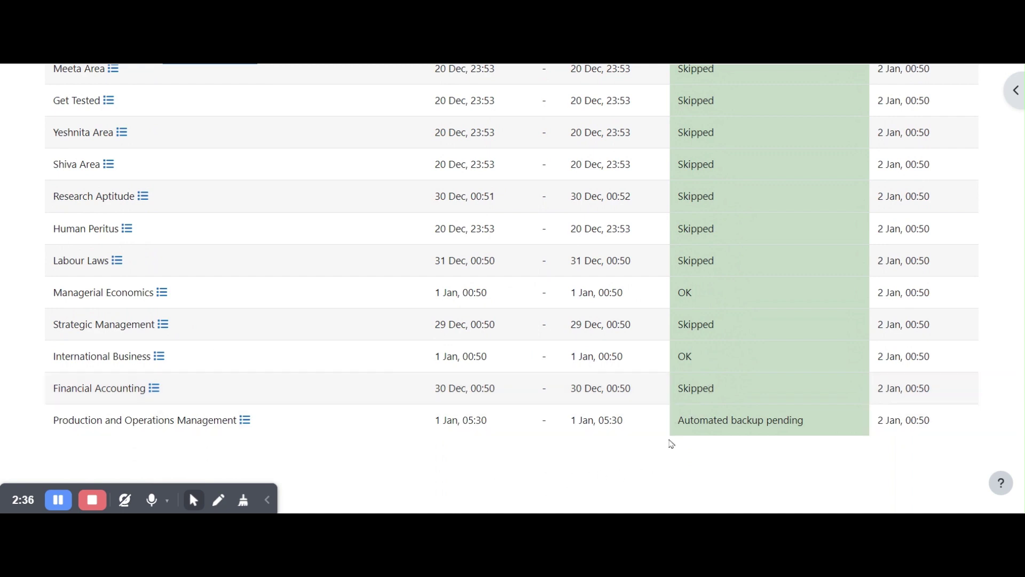
drag(690, 421, 795, 421)
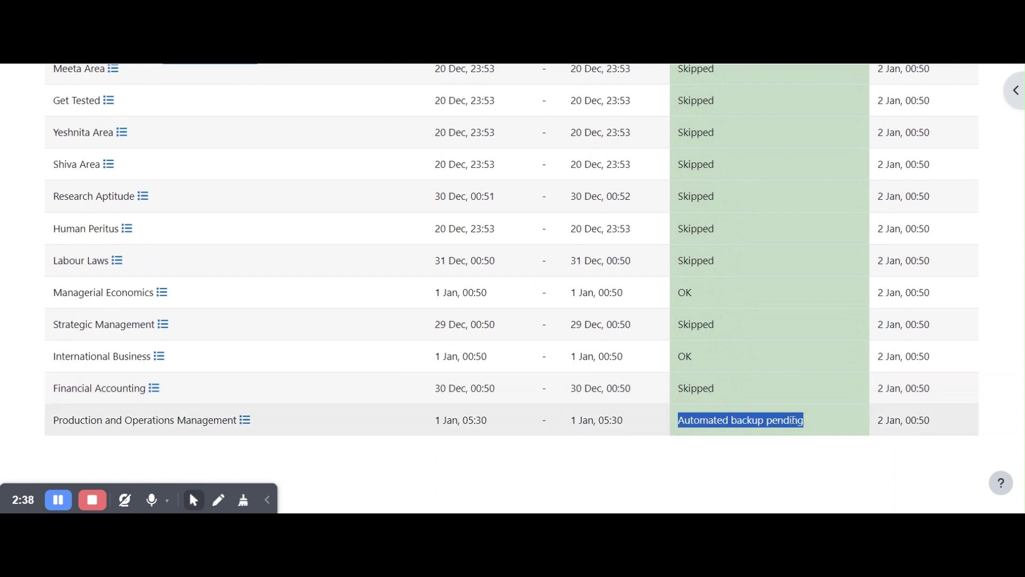
click(824, 422)
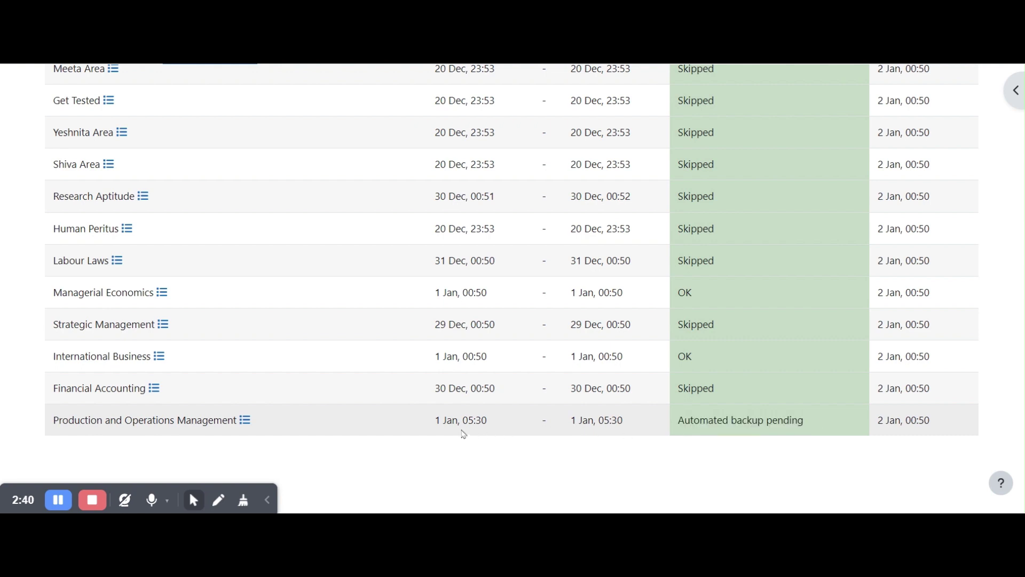
triple_click(582, 421)
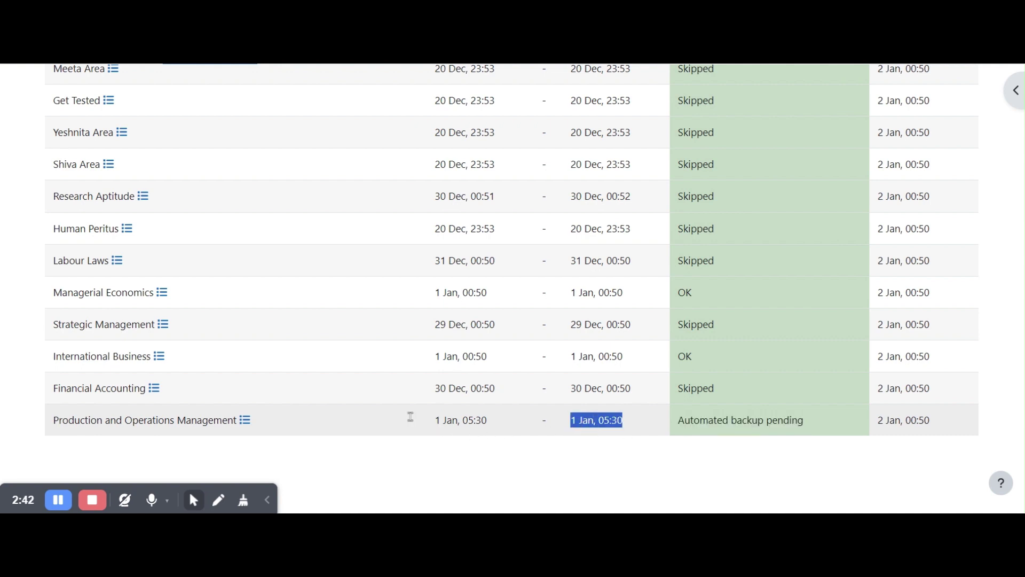
drag(819, 426, 662, 414)
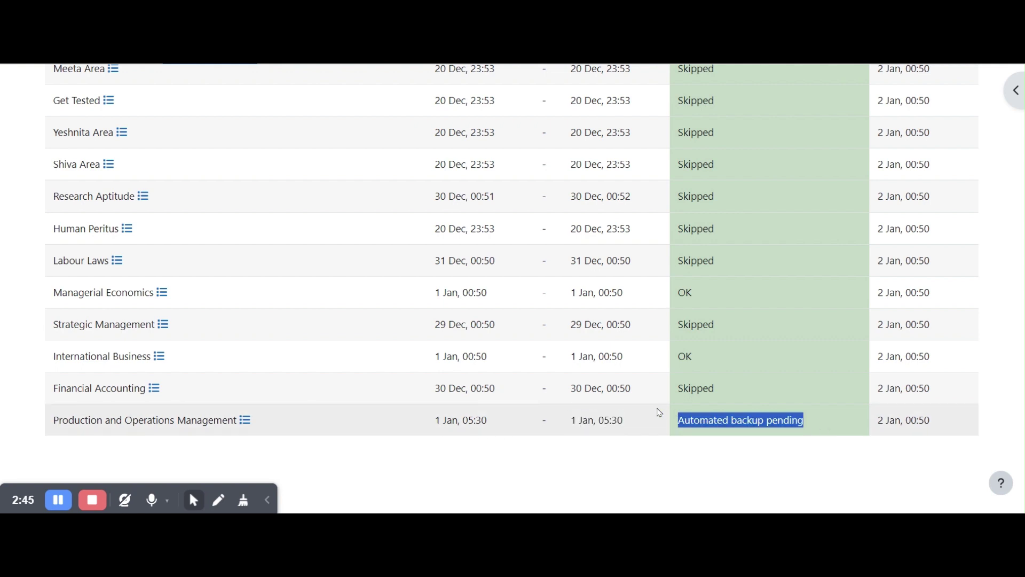
scroll(658, 393, up, 15)
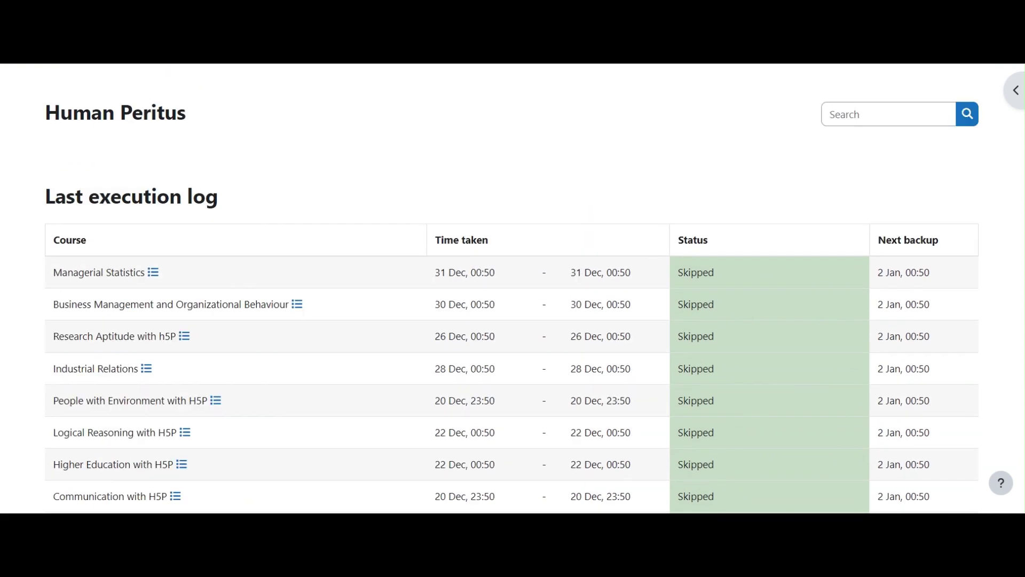
Step: Return from the execution log to the course category management page and select the Testing Purpose category
key(alt+Left)
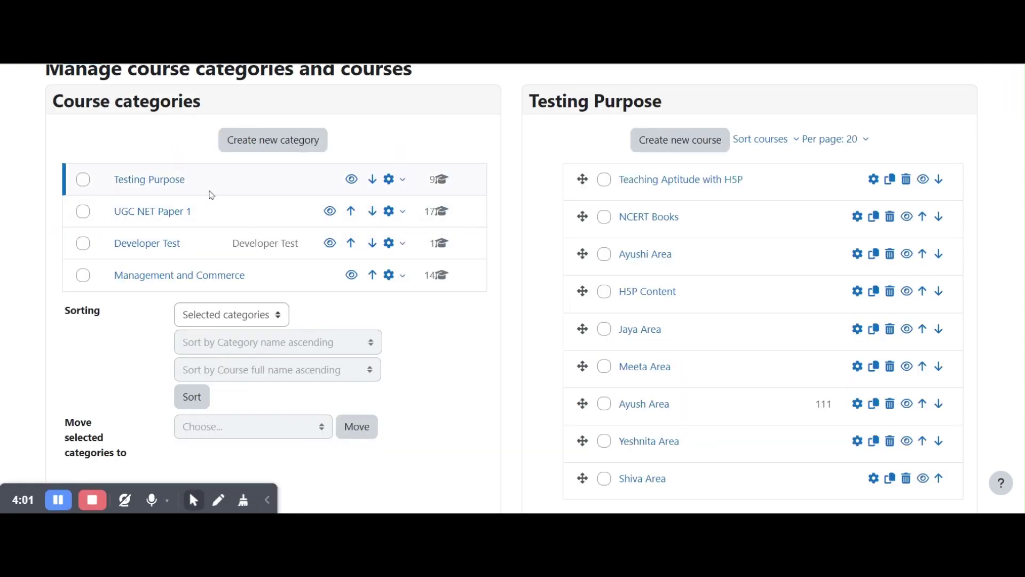
scroll(412, 247, up, 4)
scroll(410, 282, down, 5)
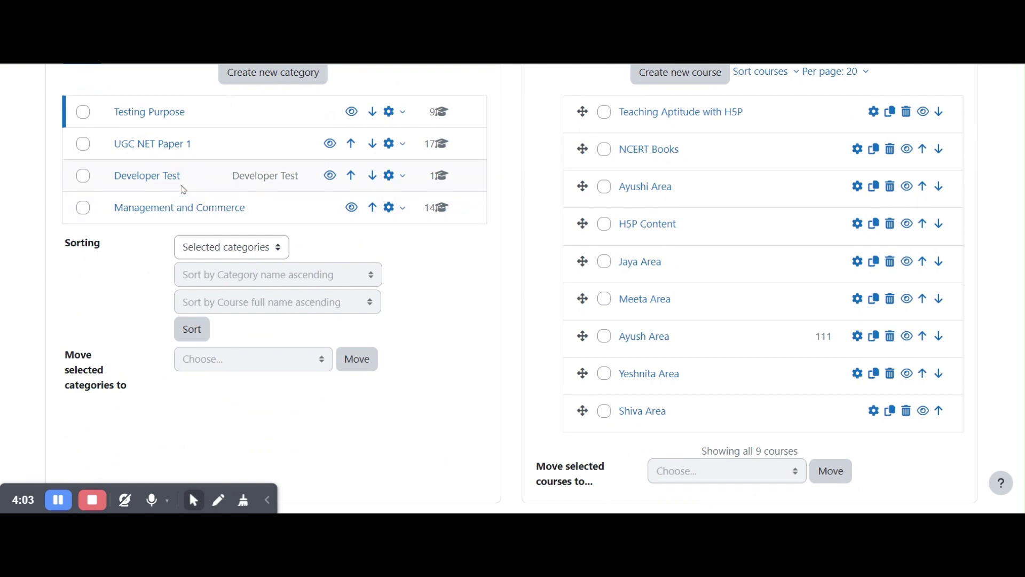
click(155, 121)
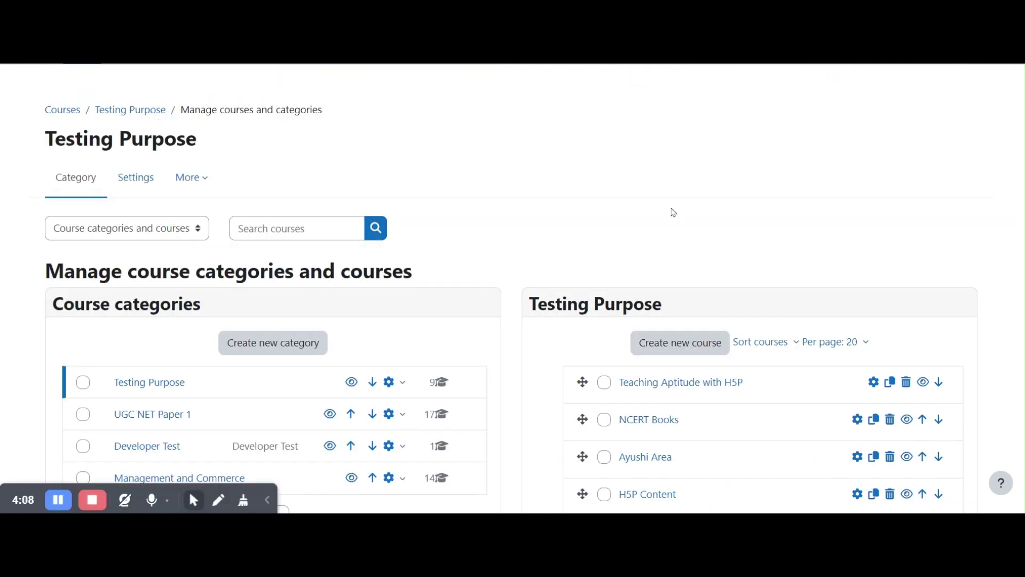
Step: Open the Teaching Aptitude with H5P course from the Testing Purpose category's course list
scroll(678, 278, down, 6)
scroll(566, 400, up, 3)
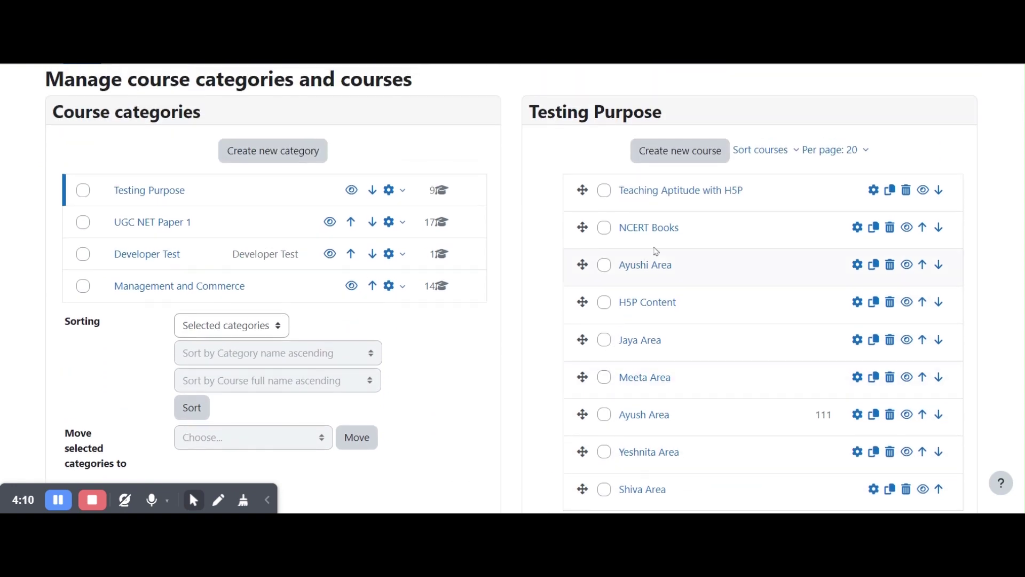
click(703, 191)
scroll(700, 194, down, 12)
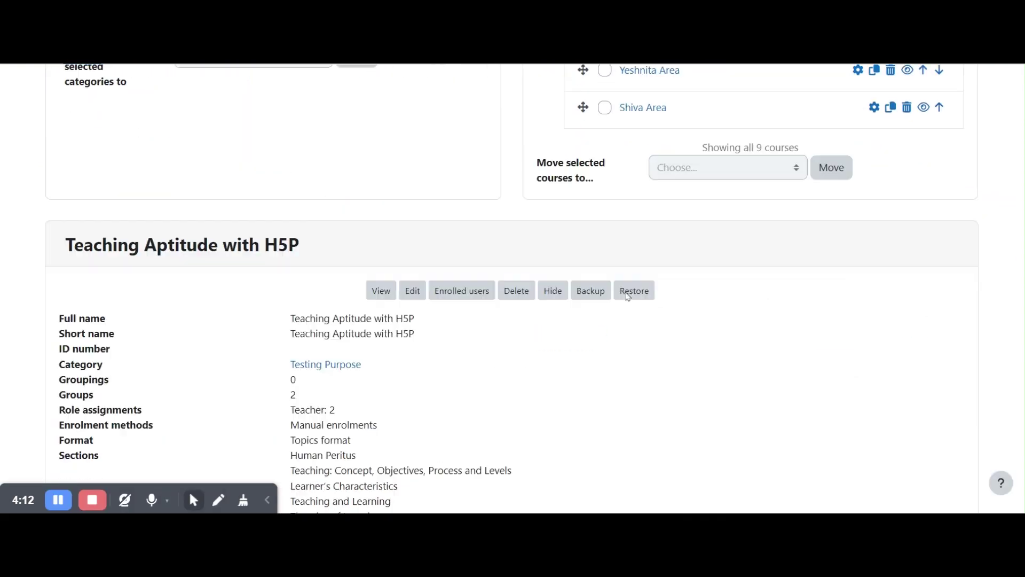
scroll(427, 234, up, 2)
click(381, 208)
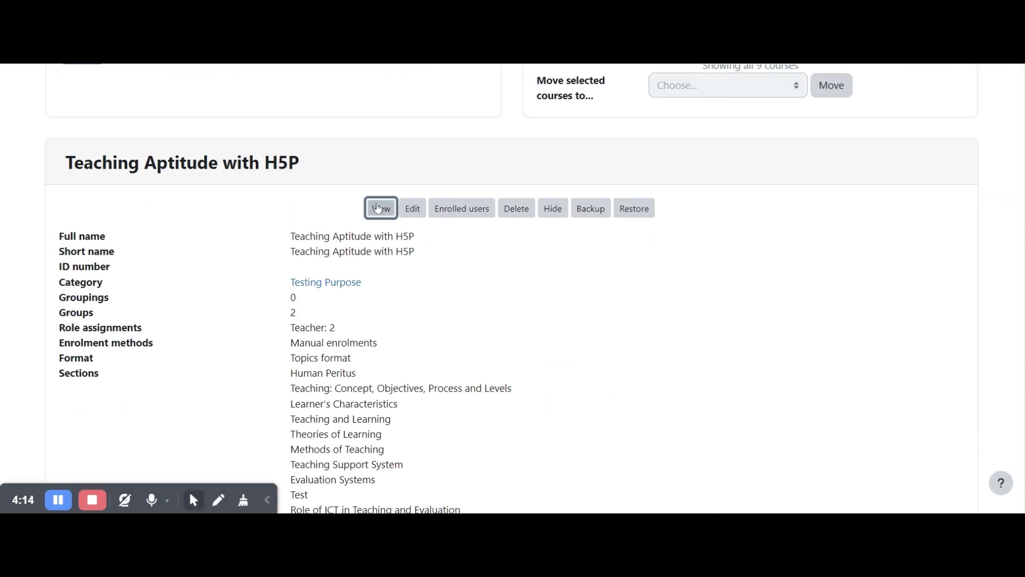
Step: Open the Restore page under the course's reuse options and show its backup file areas
click(585, 163)
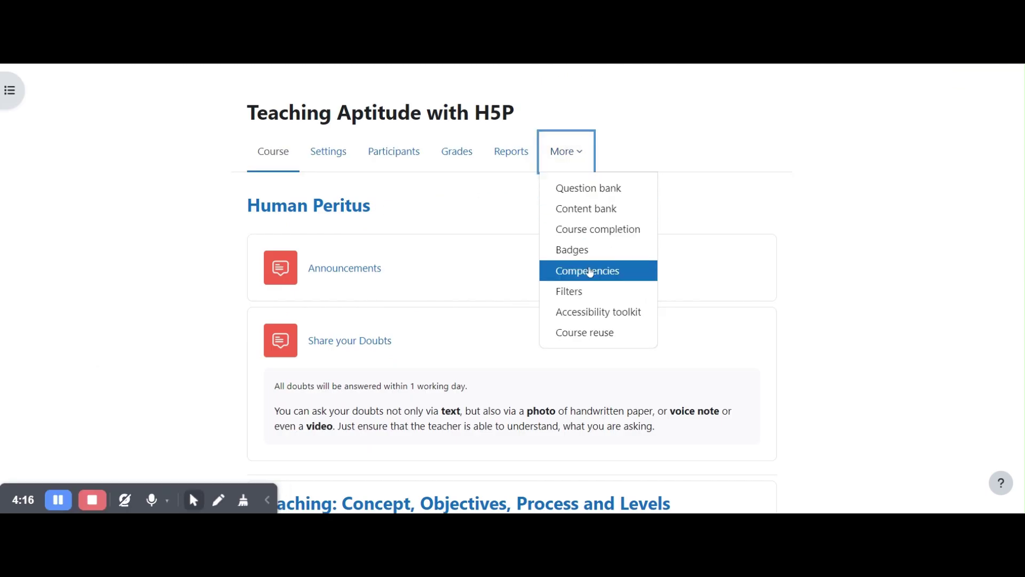
click(590, 334)
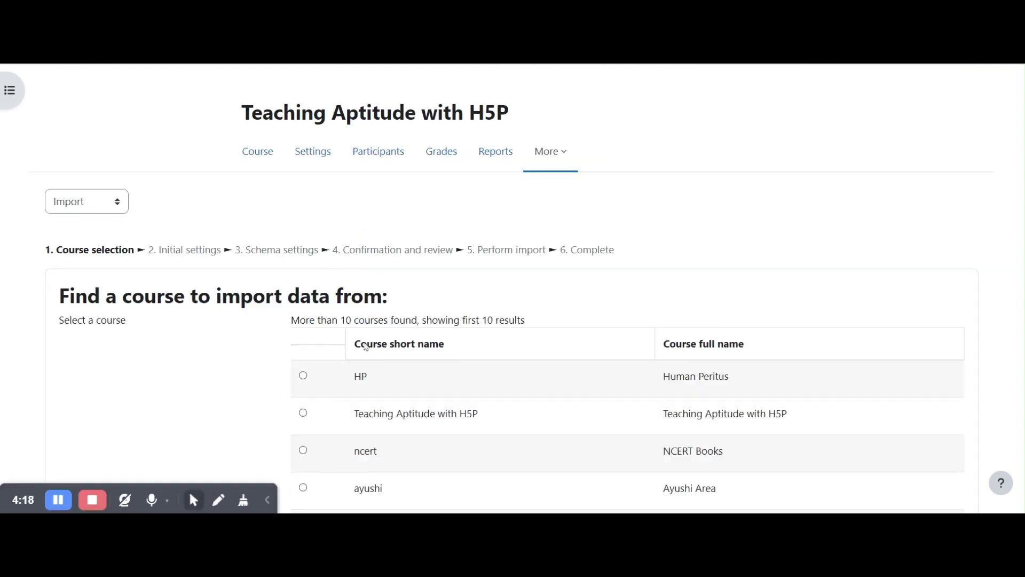
click(99, 210)
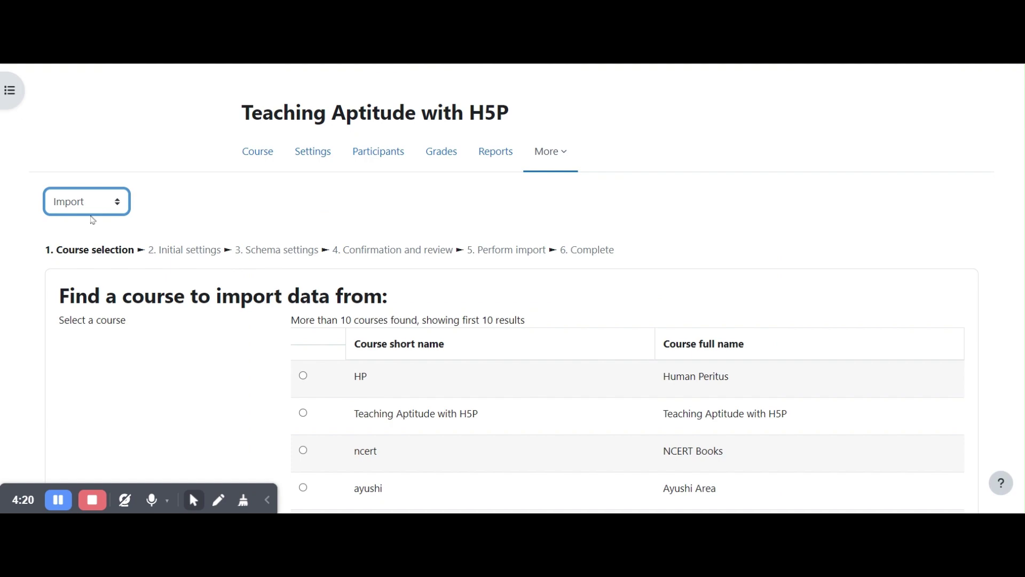
click(93, 220)
scroll(897, 294, down, 6)
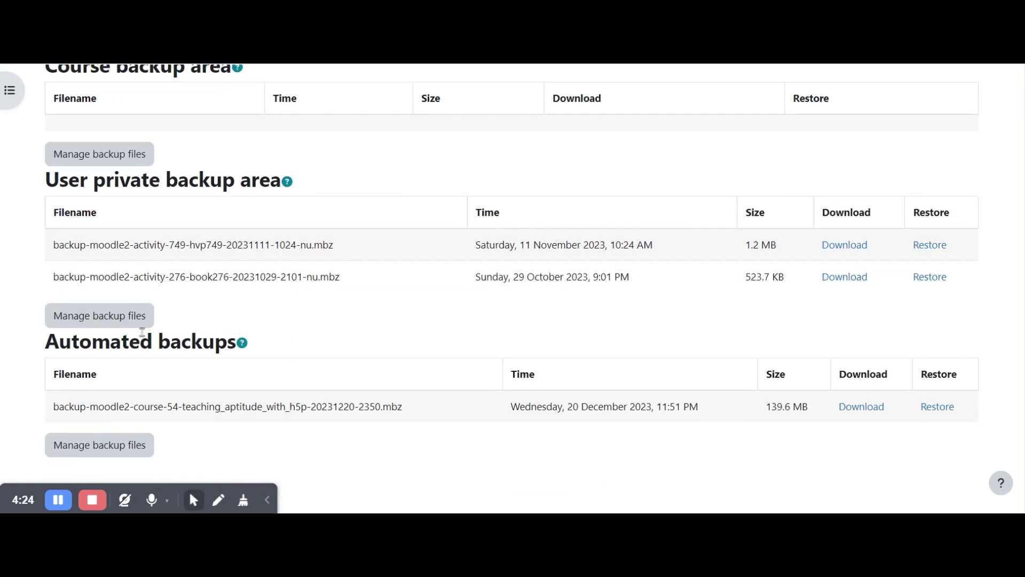
Step: Compare the Automated backups section with the Course backup area on the course's Restore page
drag(77, 345, 235, 344)
scroll(194, 344, up, 3)
scroll(194, 343, down, 3)
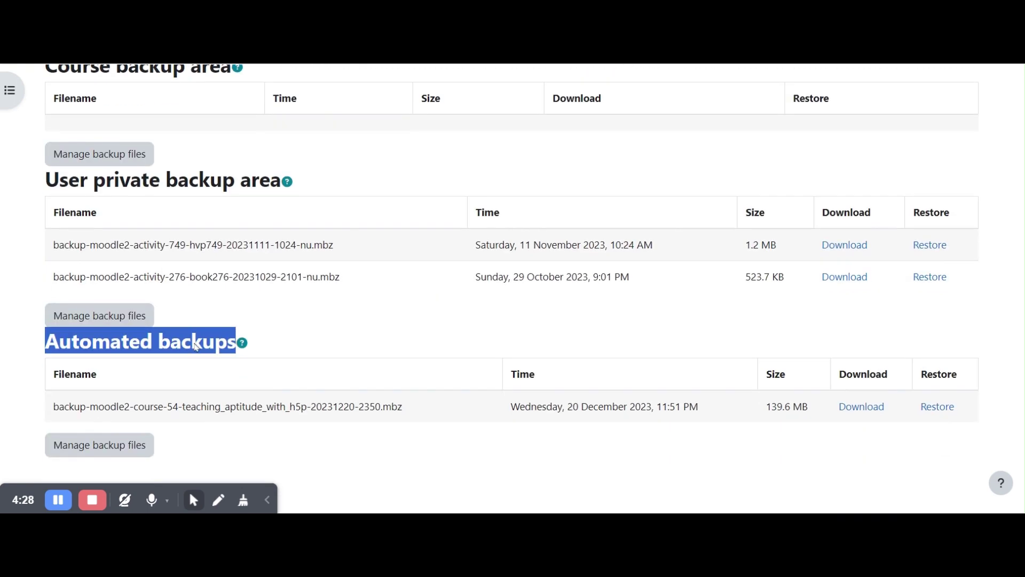
scroll(269, 365, up, 2)
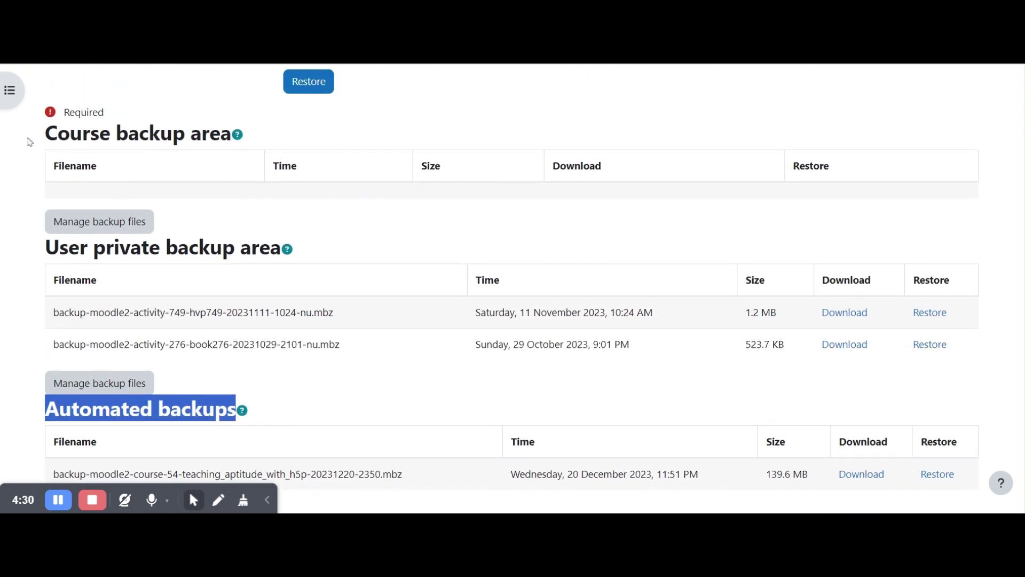
drag(24, 134, 376, 160)
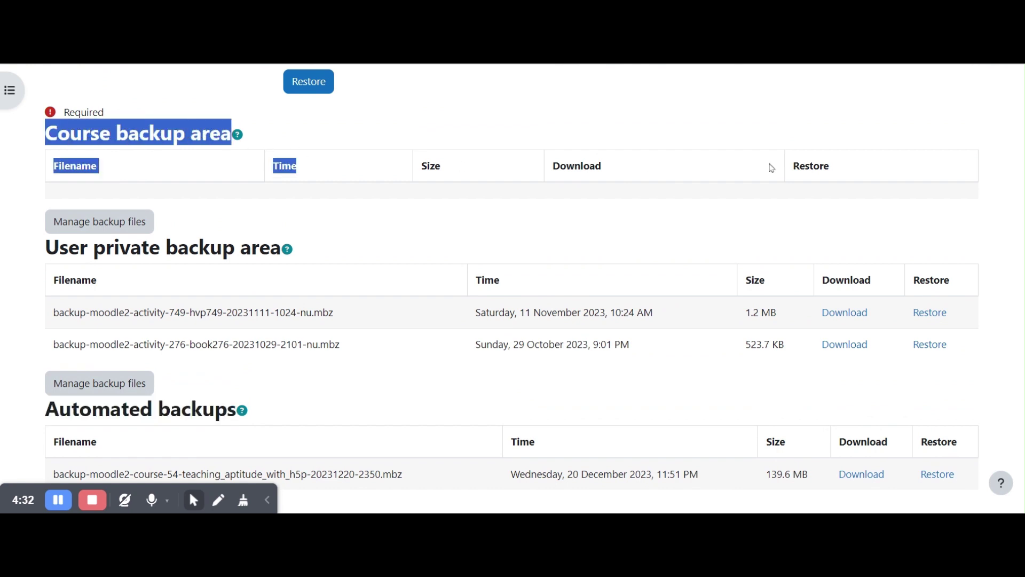
drag(923, 190, 270, 166)
scroll(80, 374, down, 2)
Step: Examine the filename, date and time of the Teaching Aptitude with H5P backup listed under Automated backups
click(63, 350)
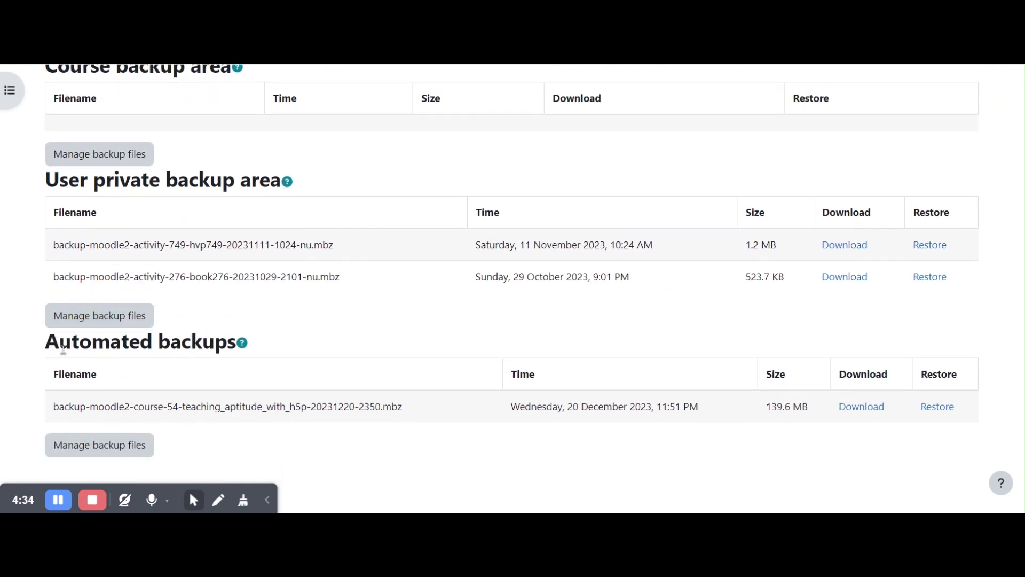
double_click(63, 350)
shift+click(184, 344)
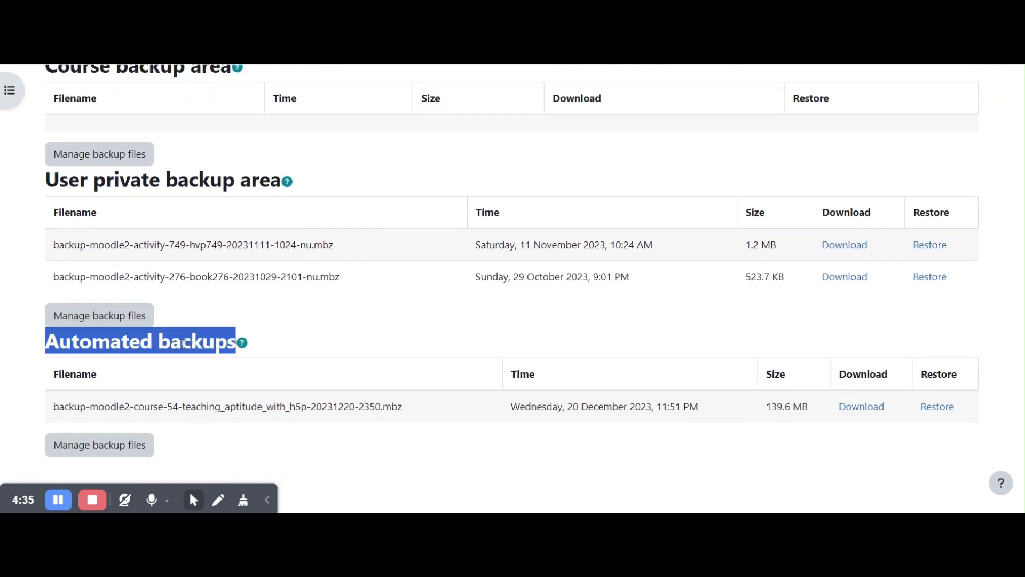
double_click(528, 410)
drag(698, 407, 568, 407)
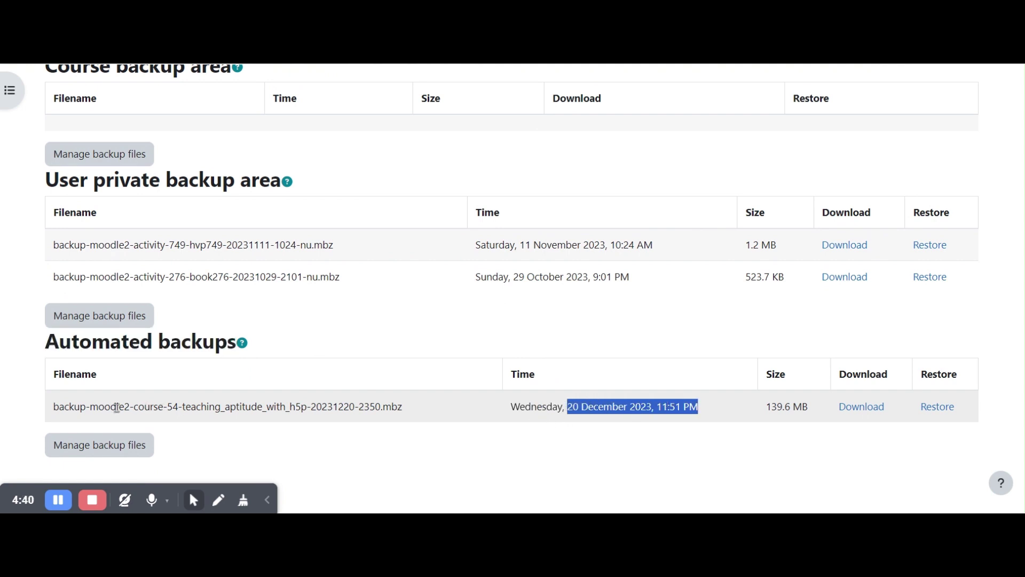
drag(54, 408, 425, 414)
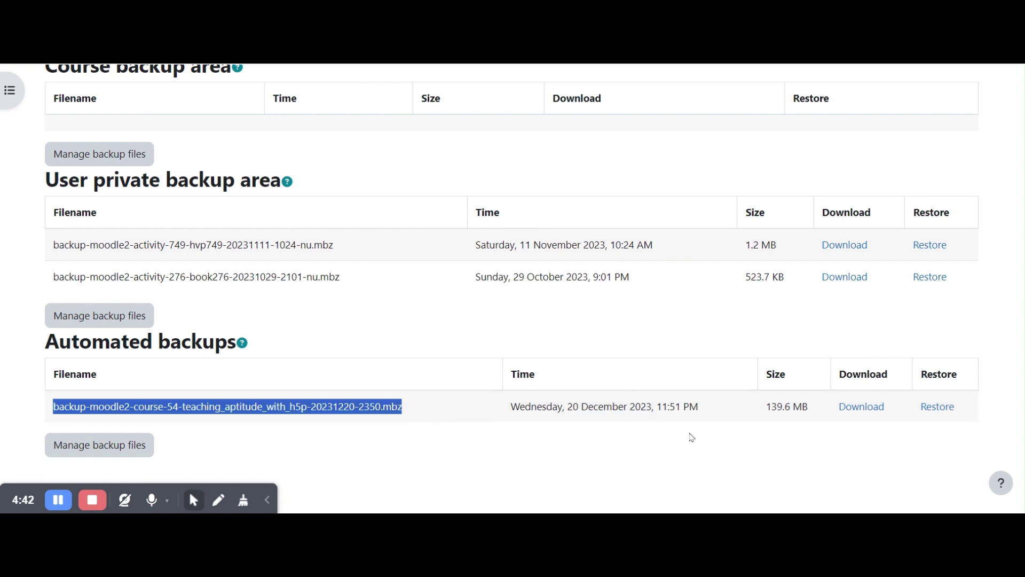
scroll(482, 375, up, 1)
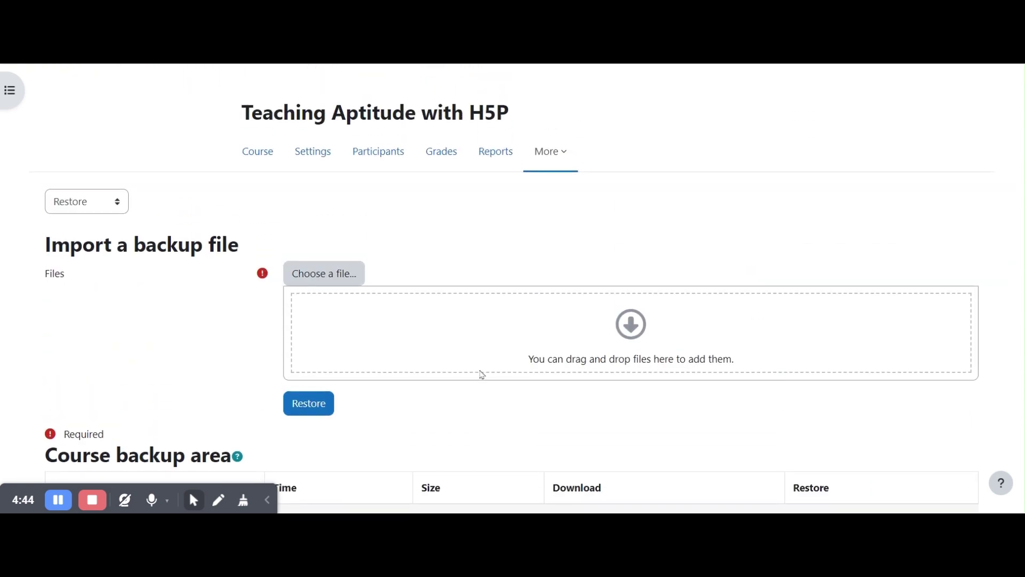
scroll(483, 375, down, 7)
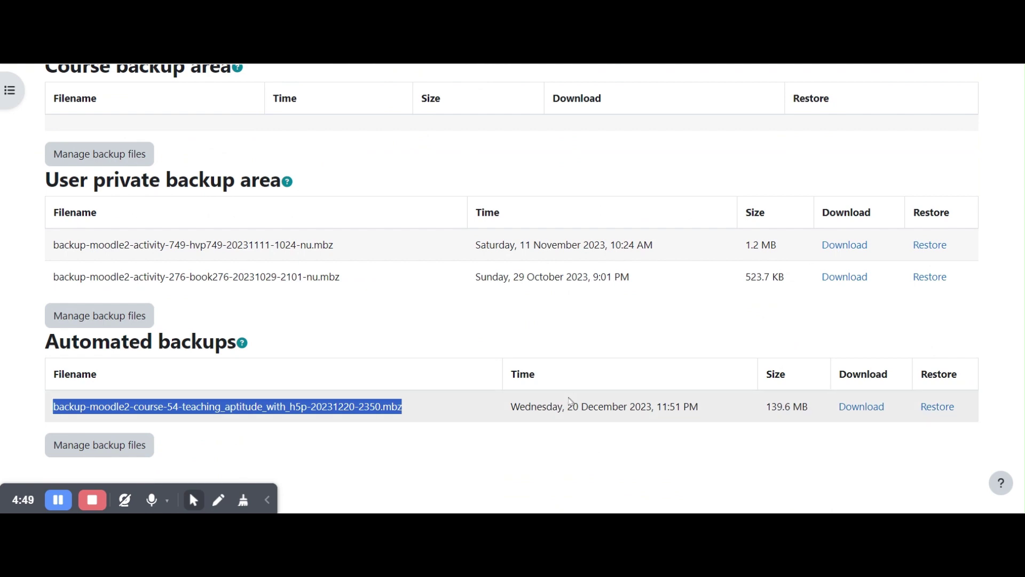
triple_click(218, 408)
scroll(218, 412, up, 7)
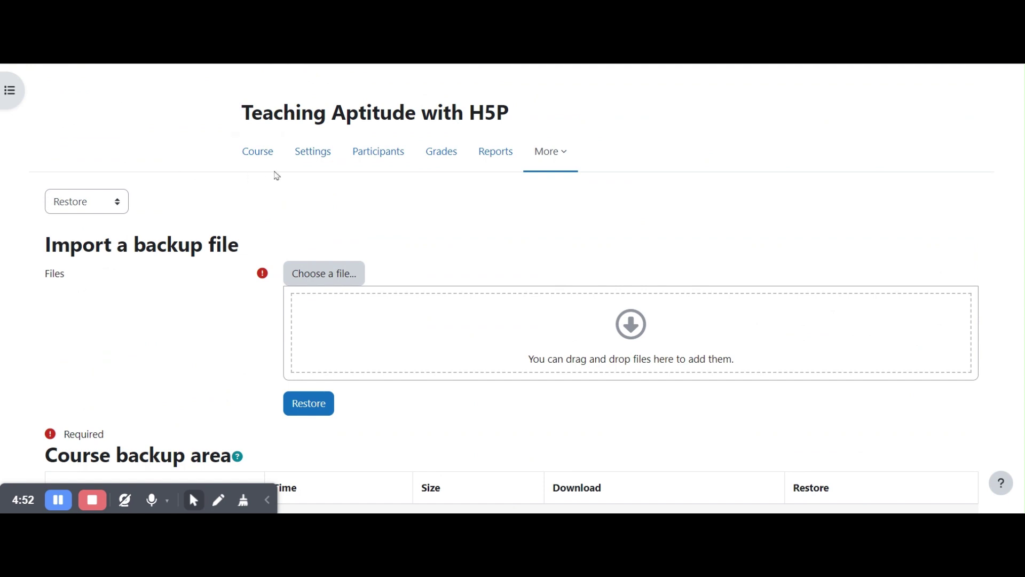
Step: Leave the Restore page and open the Get Tested course from My courses
click(260, 155)
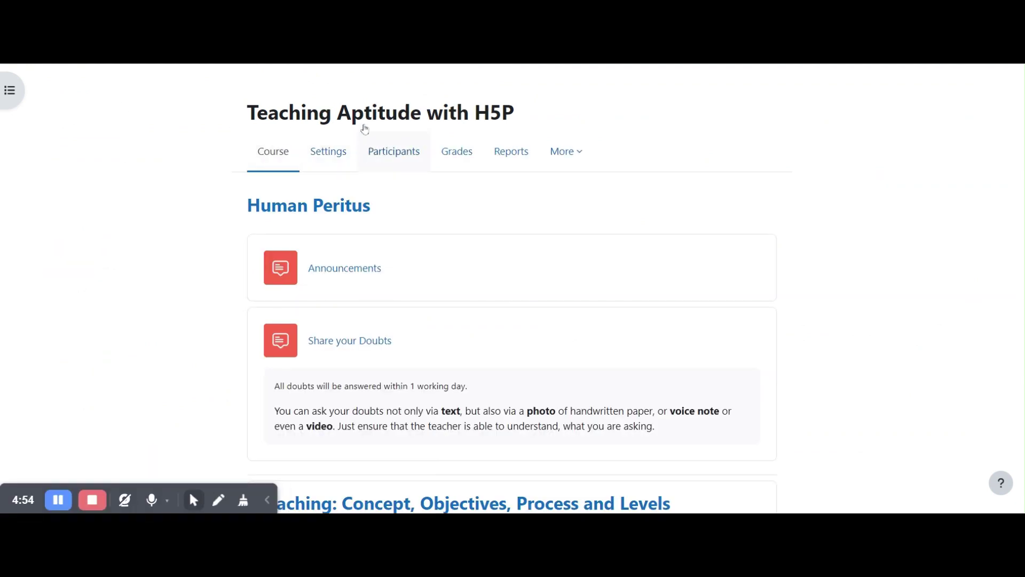
click(132, 53)
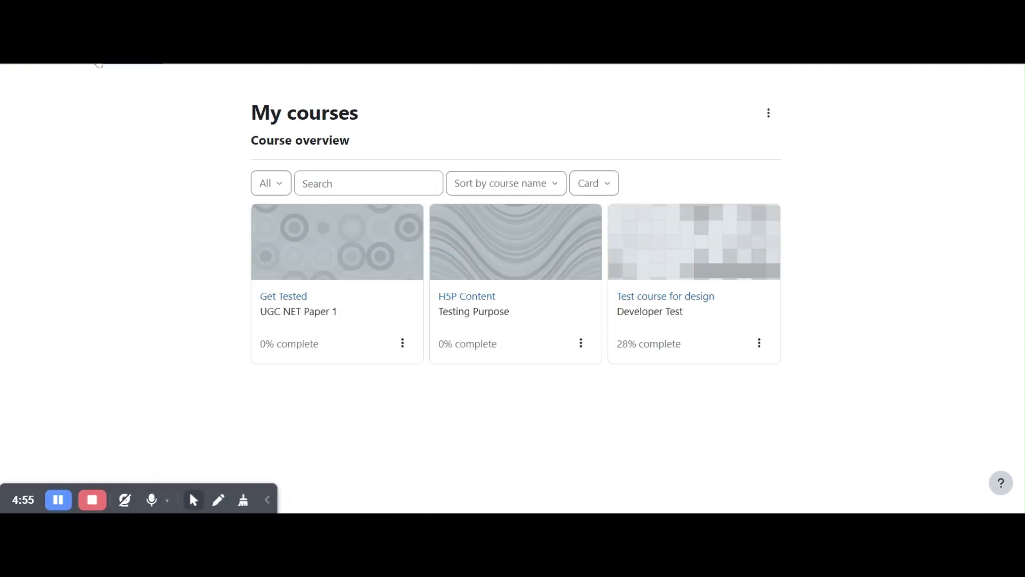
click(344, 249)
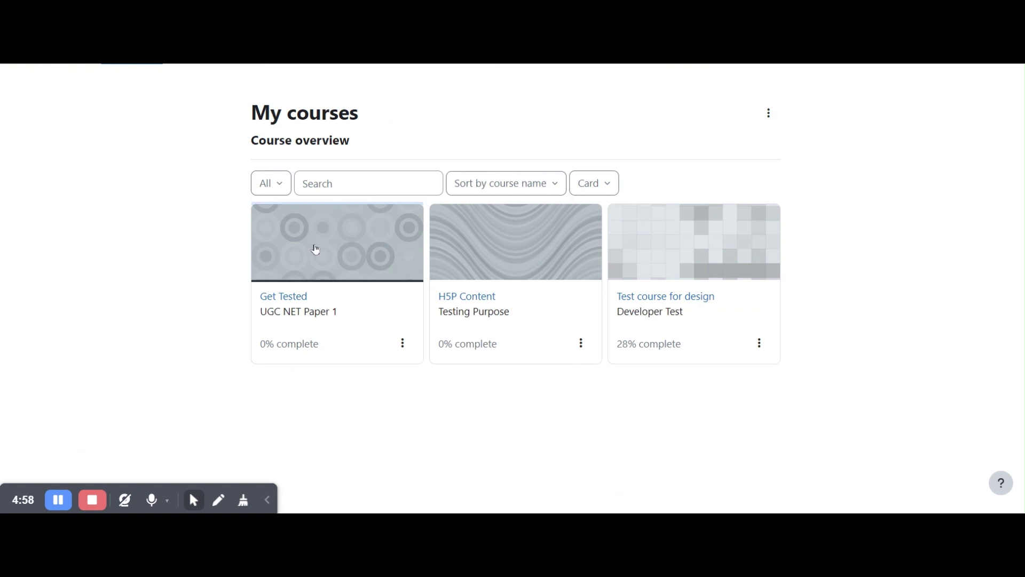
scroll(405, 321, down, 10)
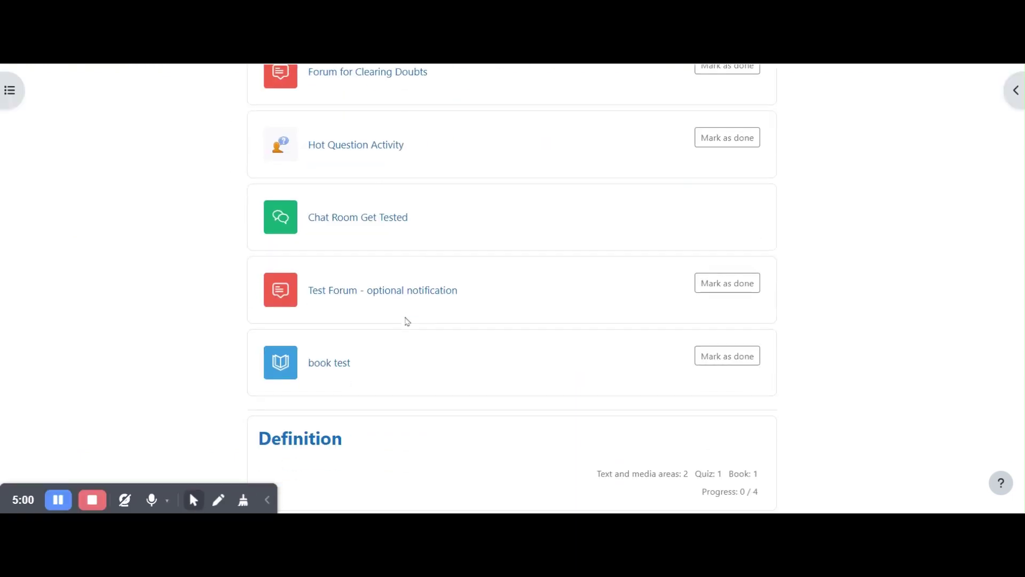
scroll(403, 288, up, 10)
Step: Open the Get Tested course's Restore page under its reuse options and show its automated backups
click(556, 155)
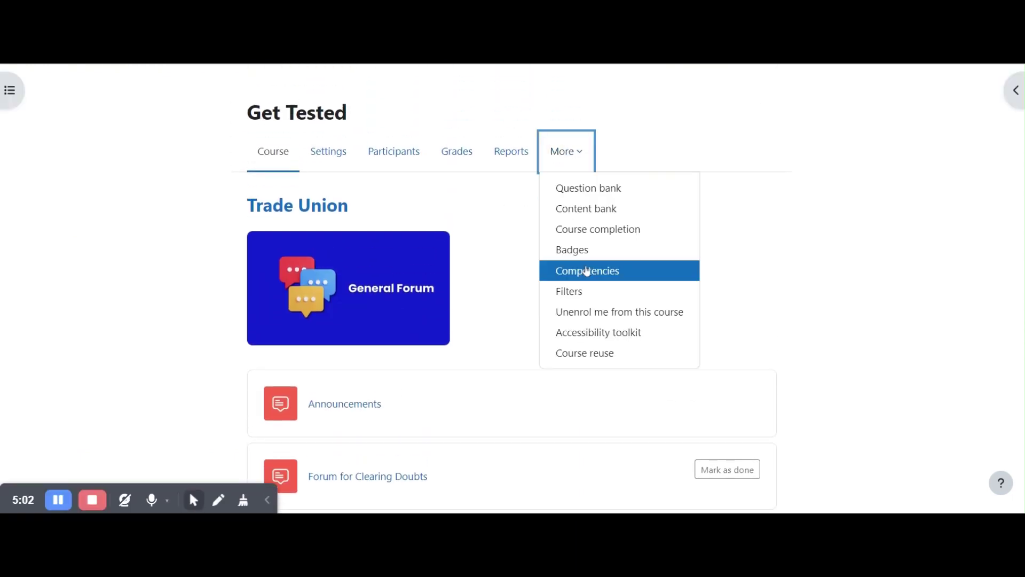
click(607, 354)
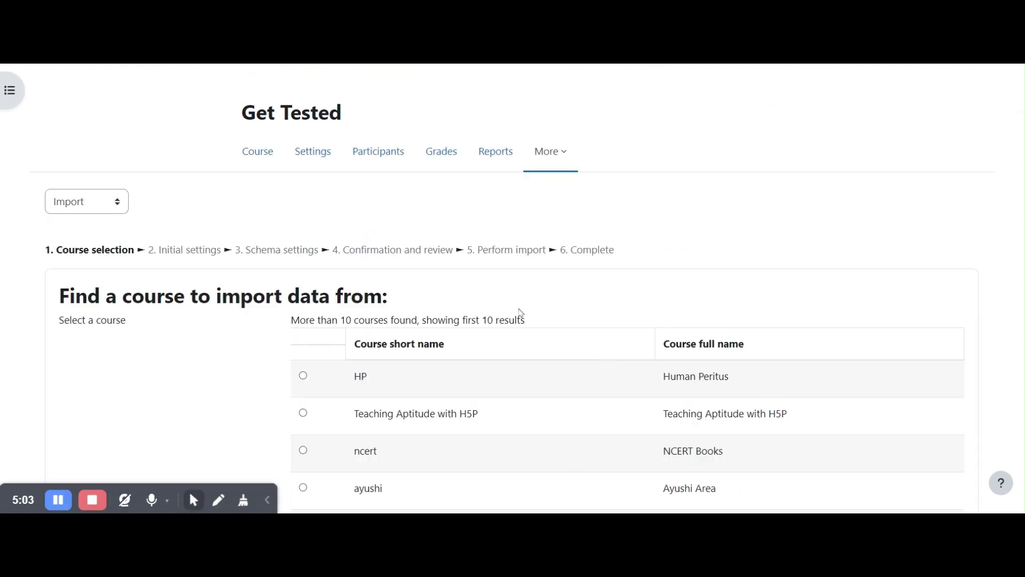
click(80, 221)
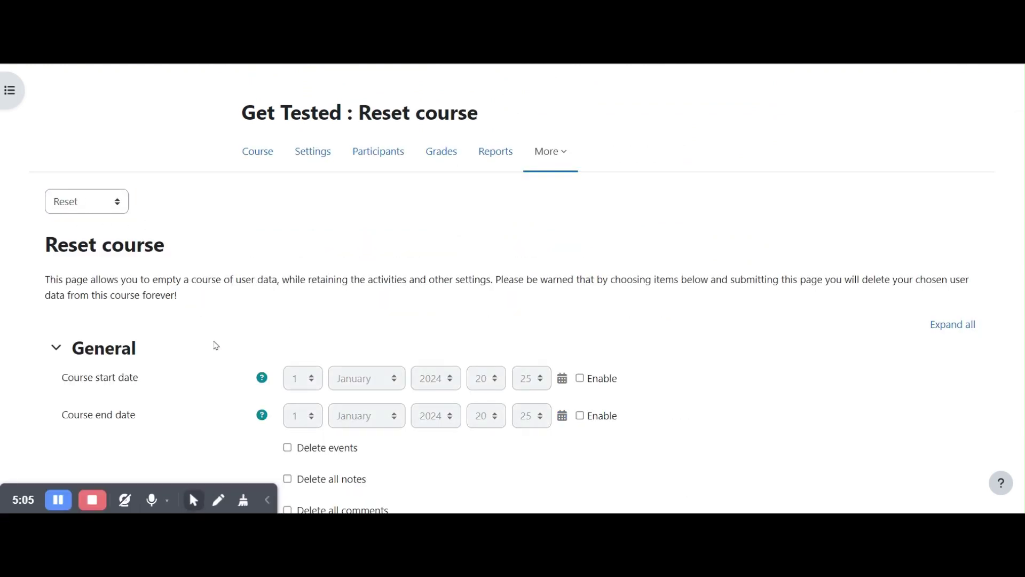
scroll(213, 348, down, 1)
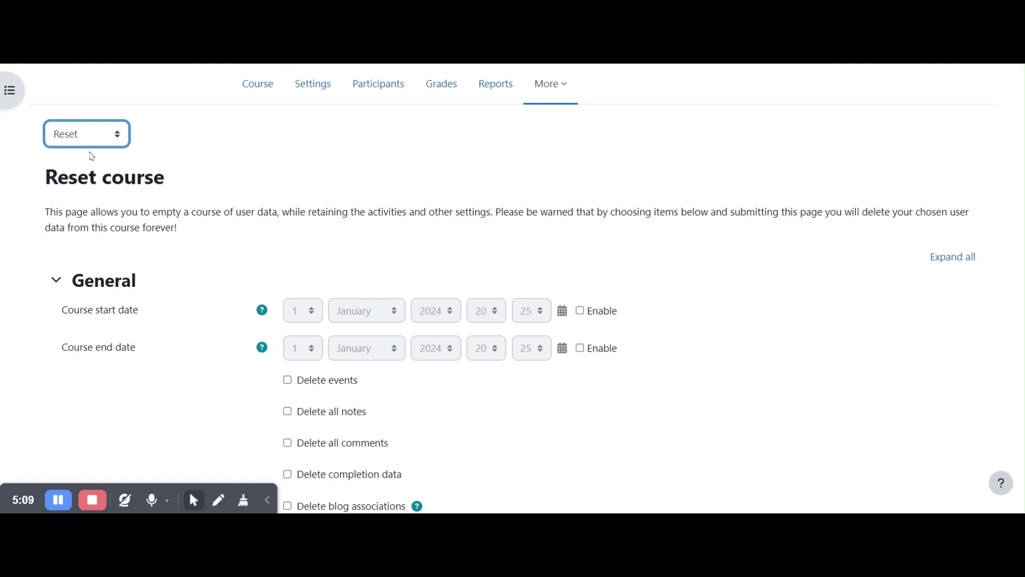
click(80, 193)
scroll(575, 297, down, 6)
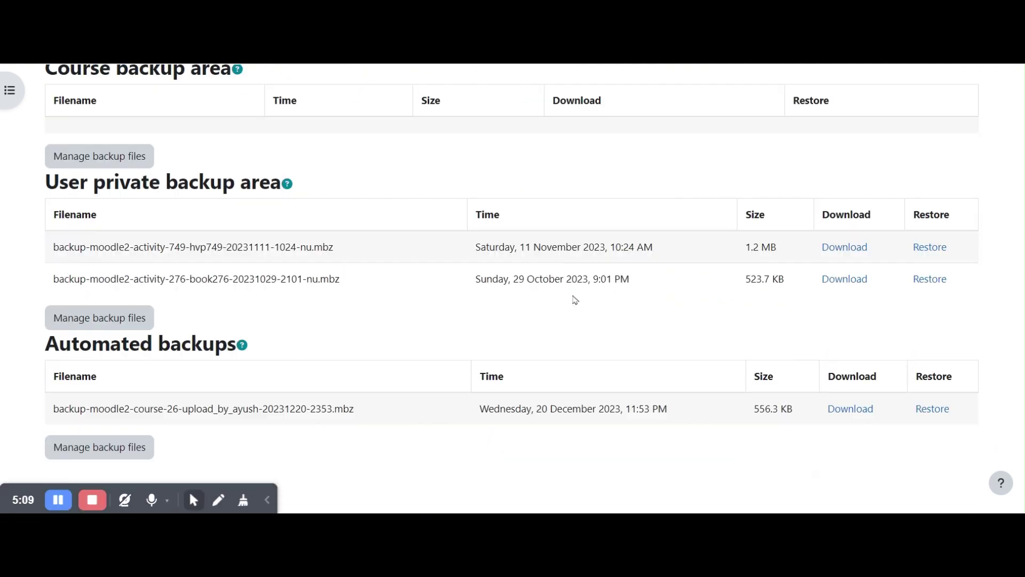
Step: Examine the filename, time and size of the automated backup listed for the Get Tested course
drag(69, 403, 762, 421)
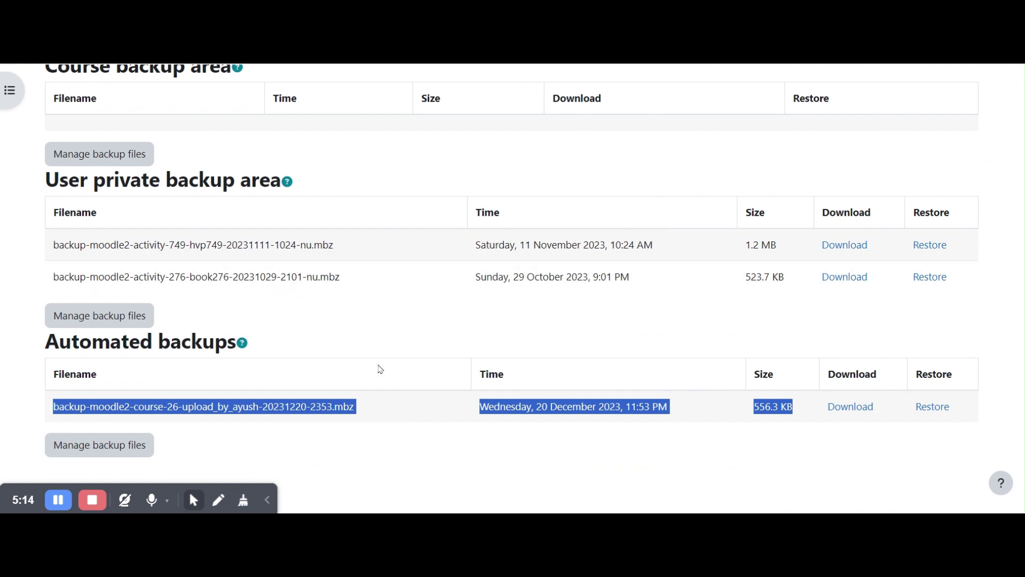
scroll(380, 369, up, 6)
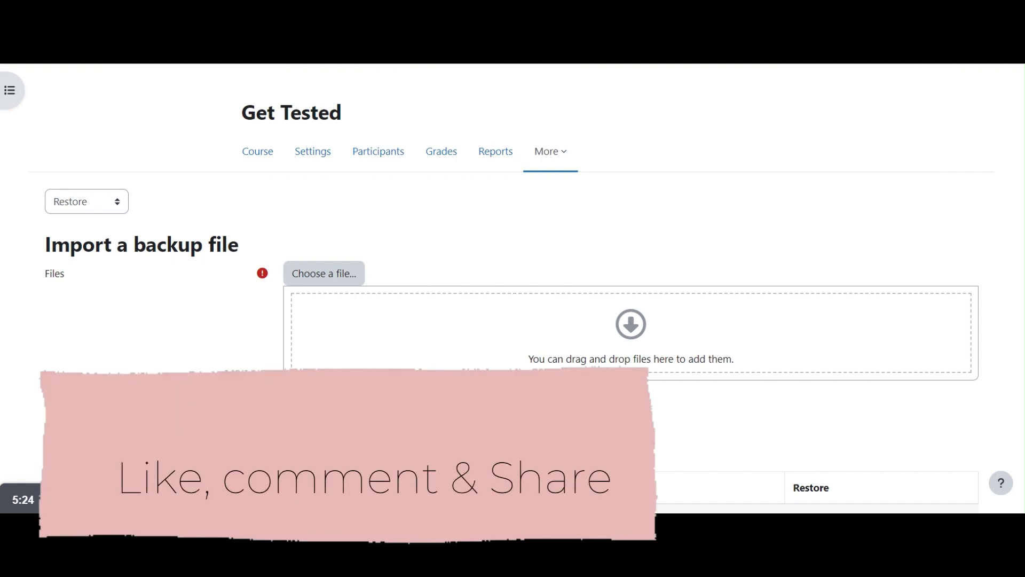
scroll(601, 285, down, 7)
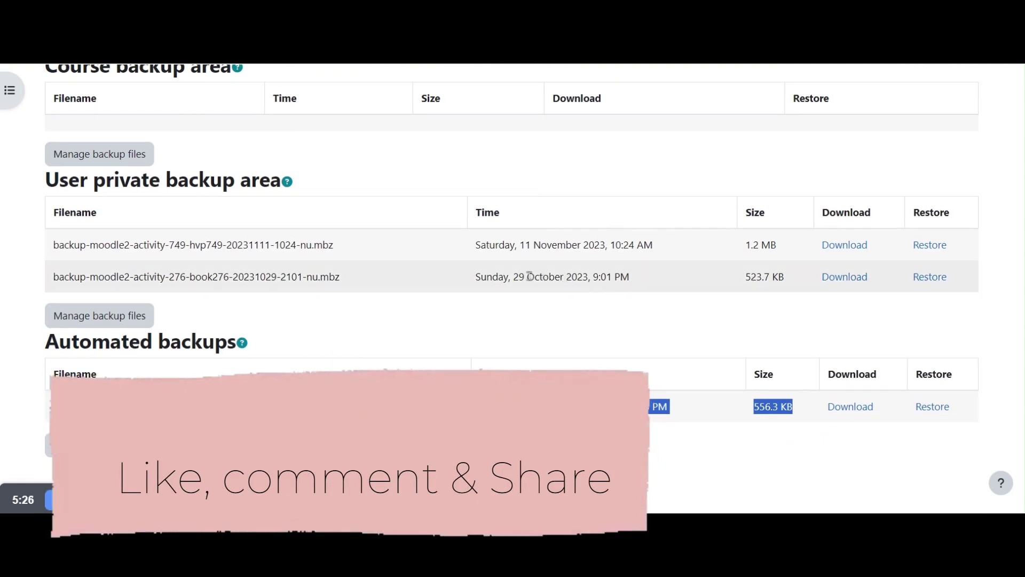
scroll(444, 305, up, 7)
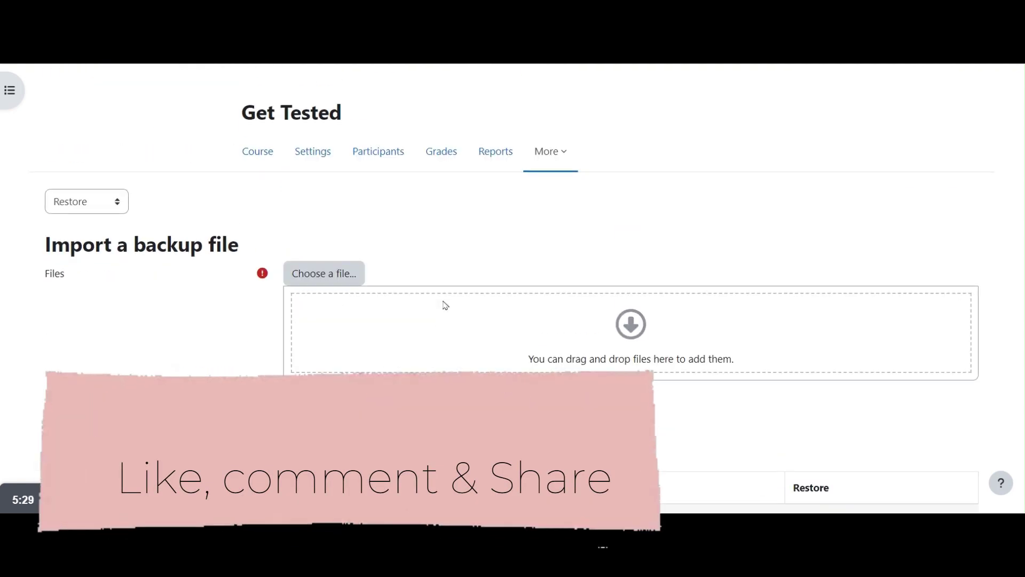